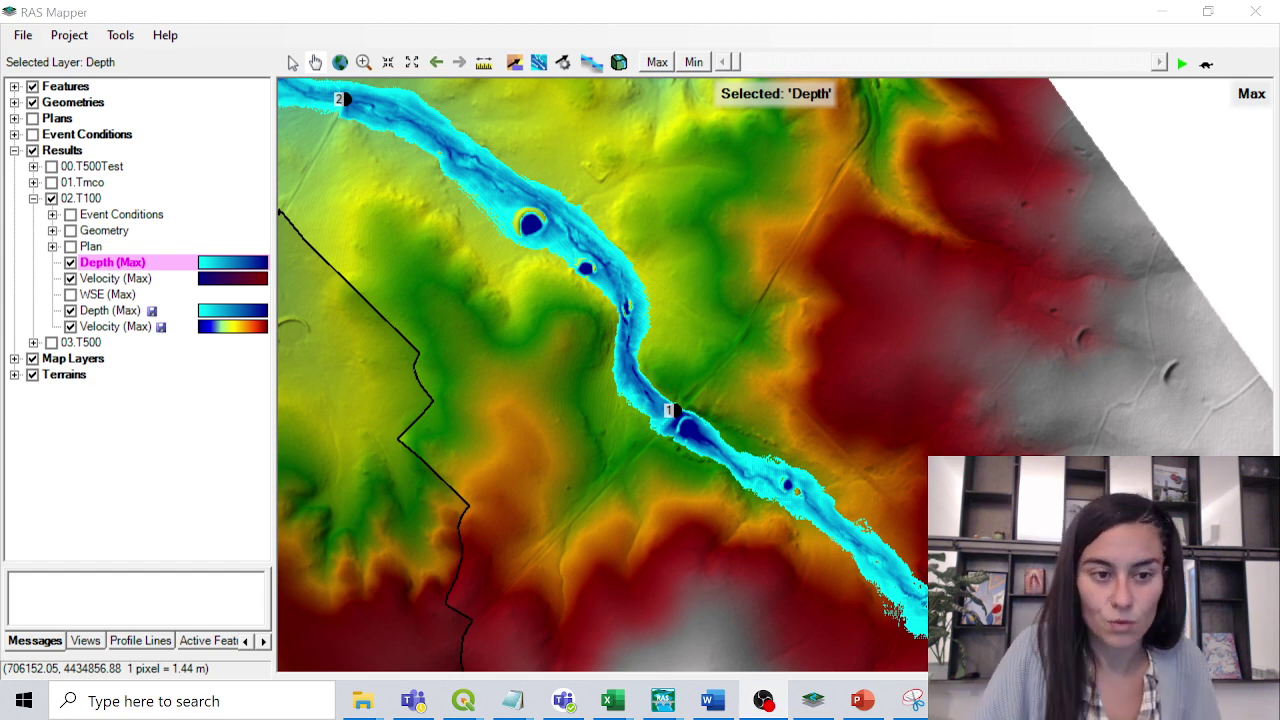
- Switch the Depth (Max) layer's surface colouring to Discrete
double_click(231, 272)
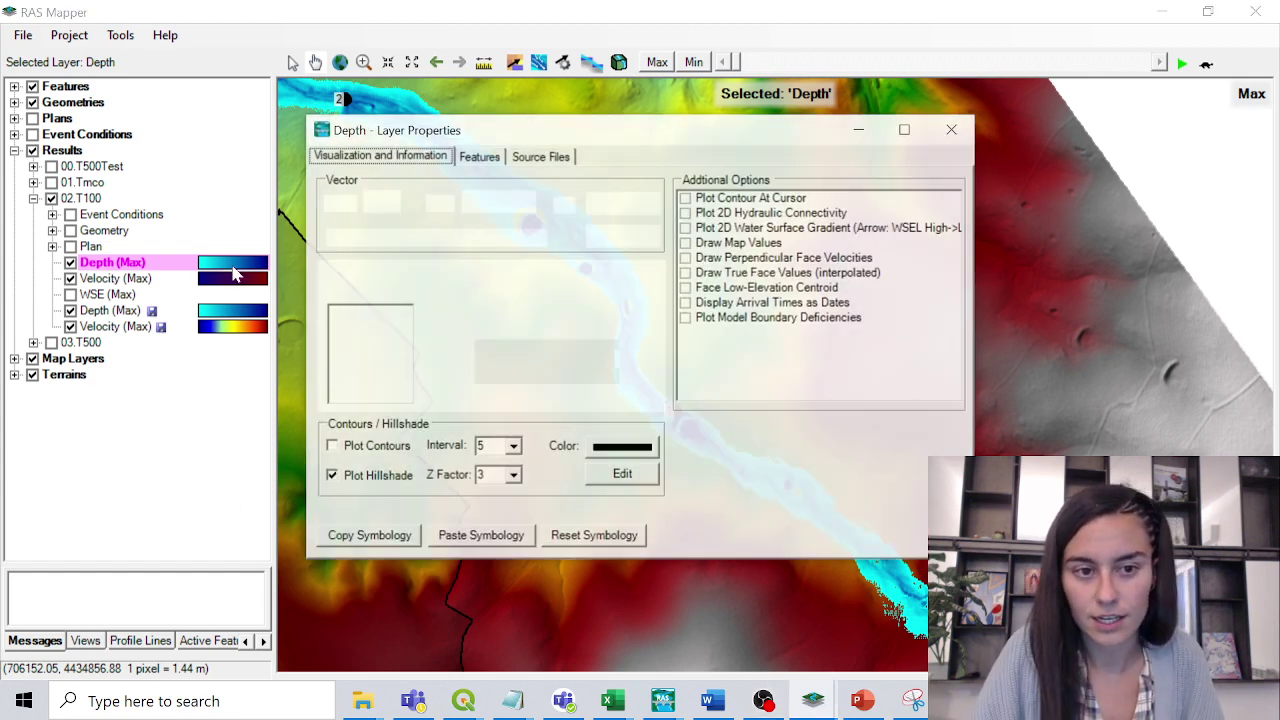
left_click(469, 314)
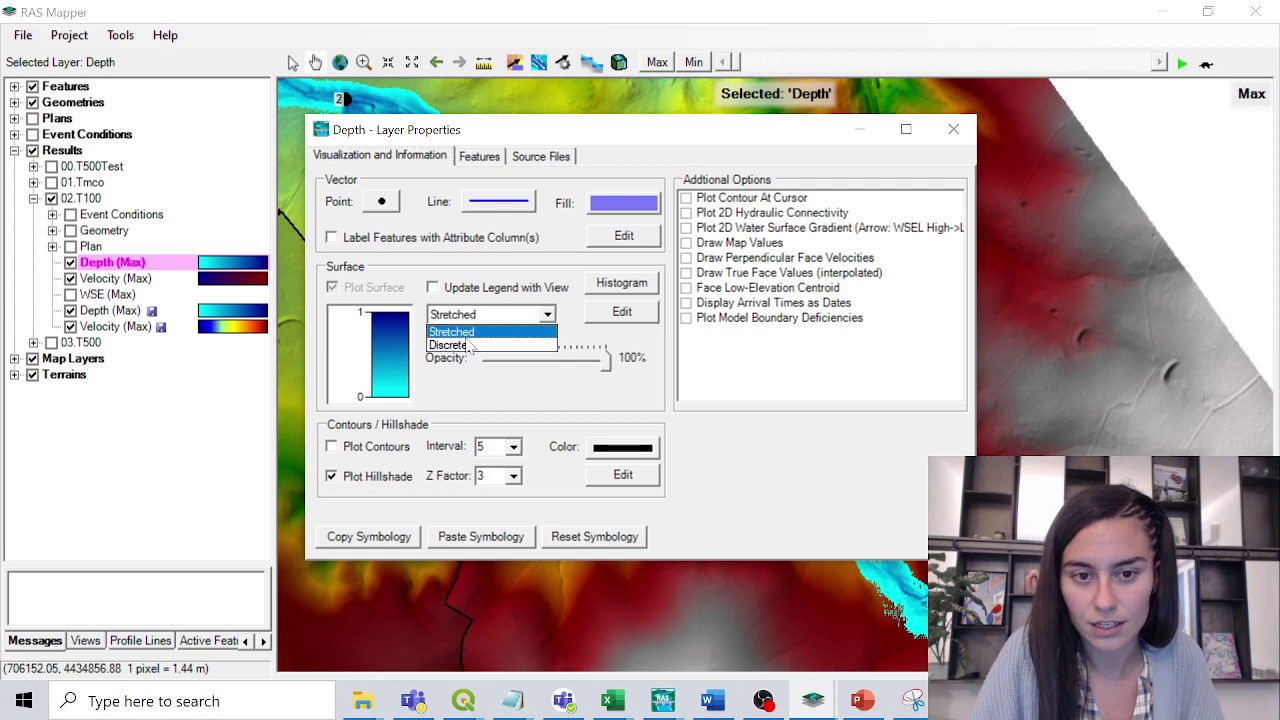
left_click(469, 345)
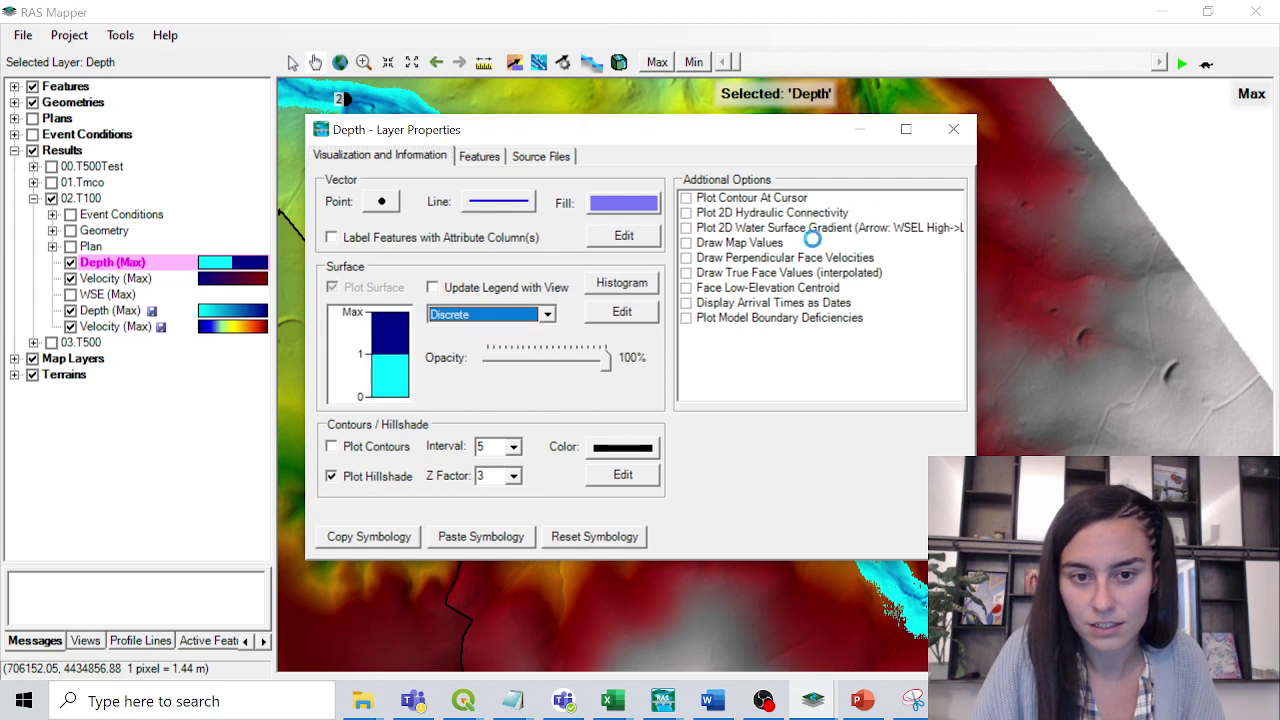
left_click(952, 131)
- Hide Depth (Max) and give Velocity (Max) Discrete surface colouring split at 1
mouse_move(527, 232)
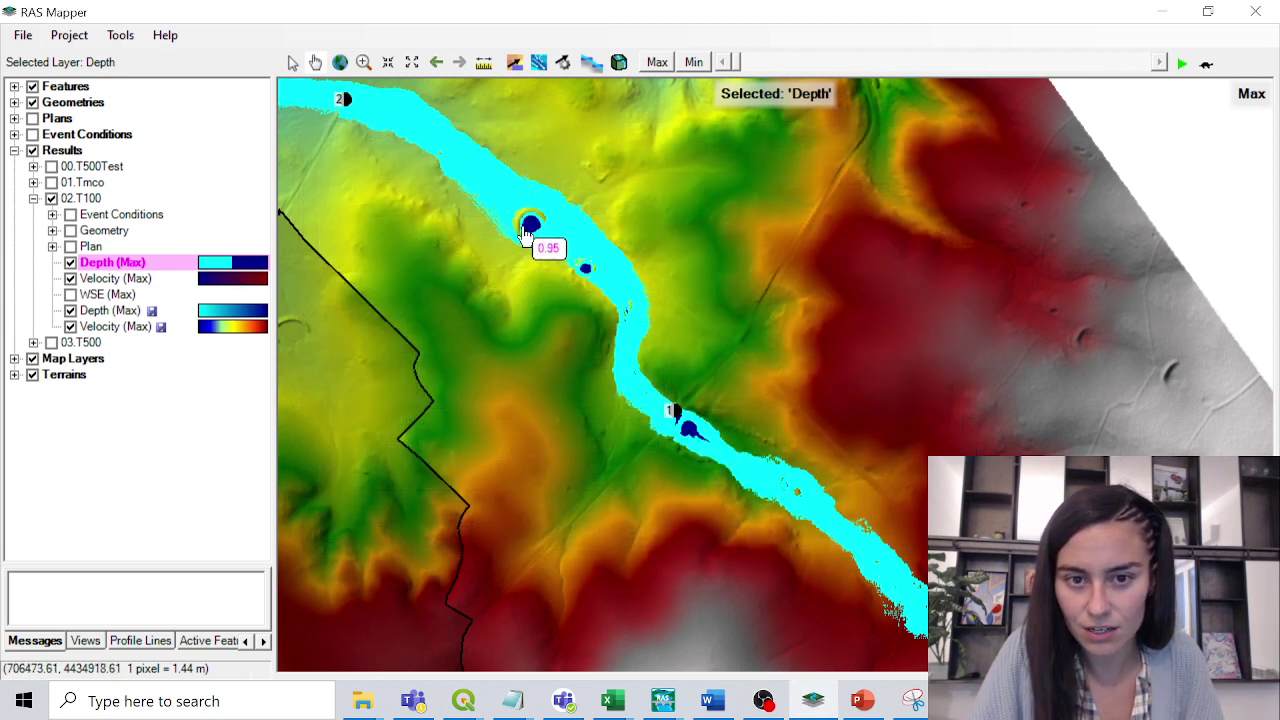
mouse_move(688, 433)
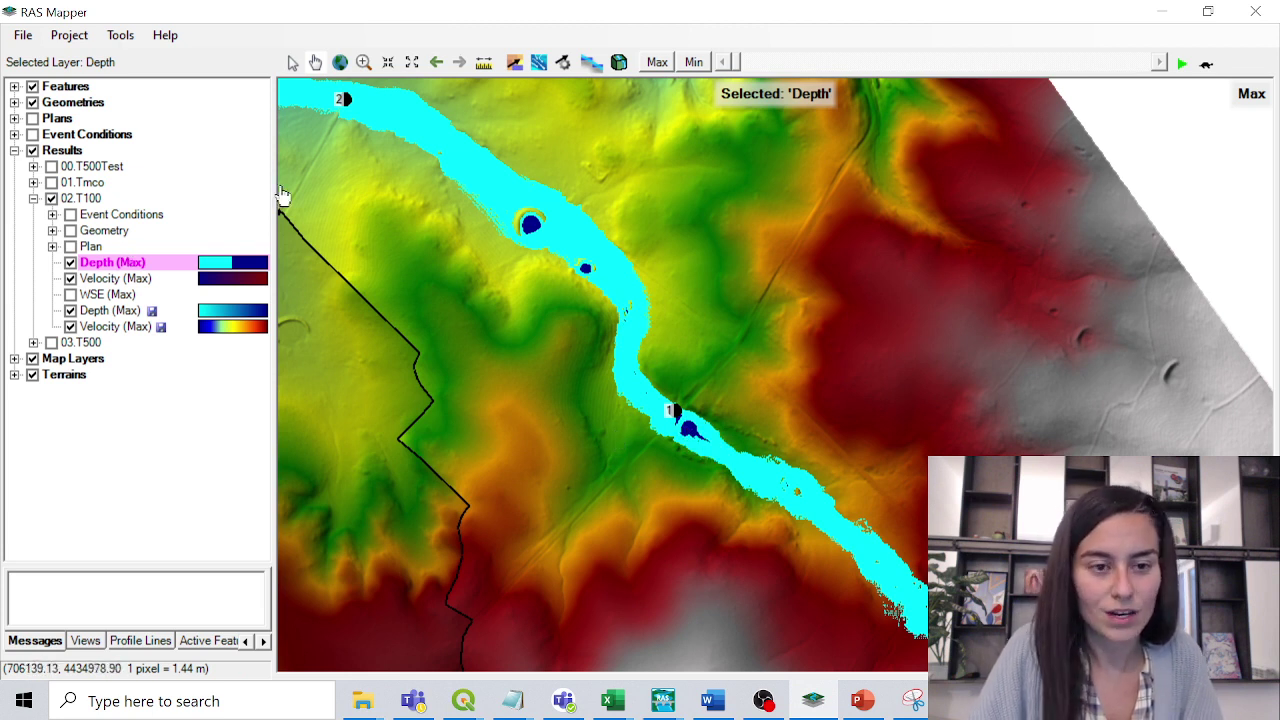
left_click(70, 262)
left_click(113, 280)
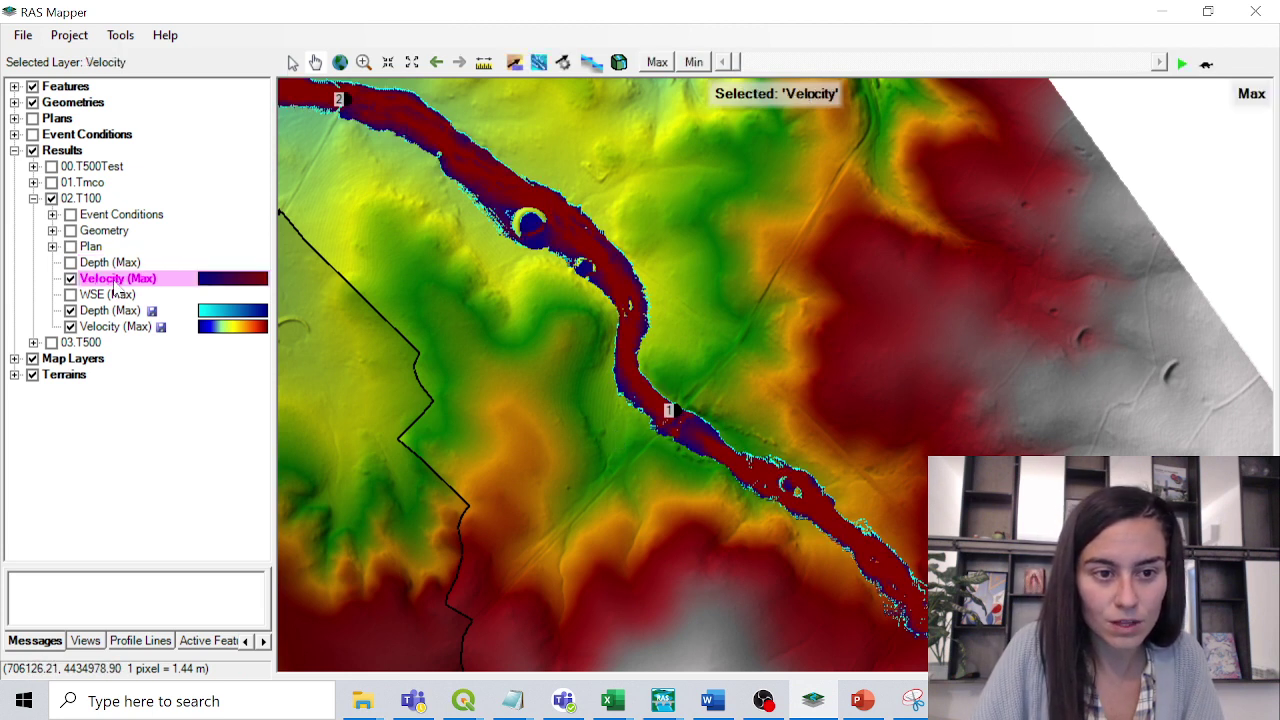
double_click(240, 282)
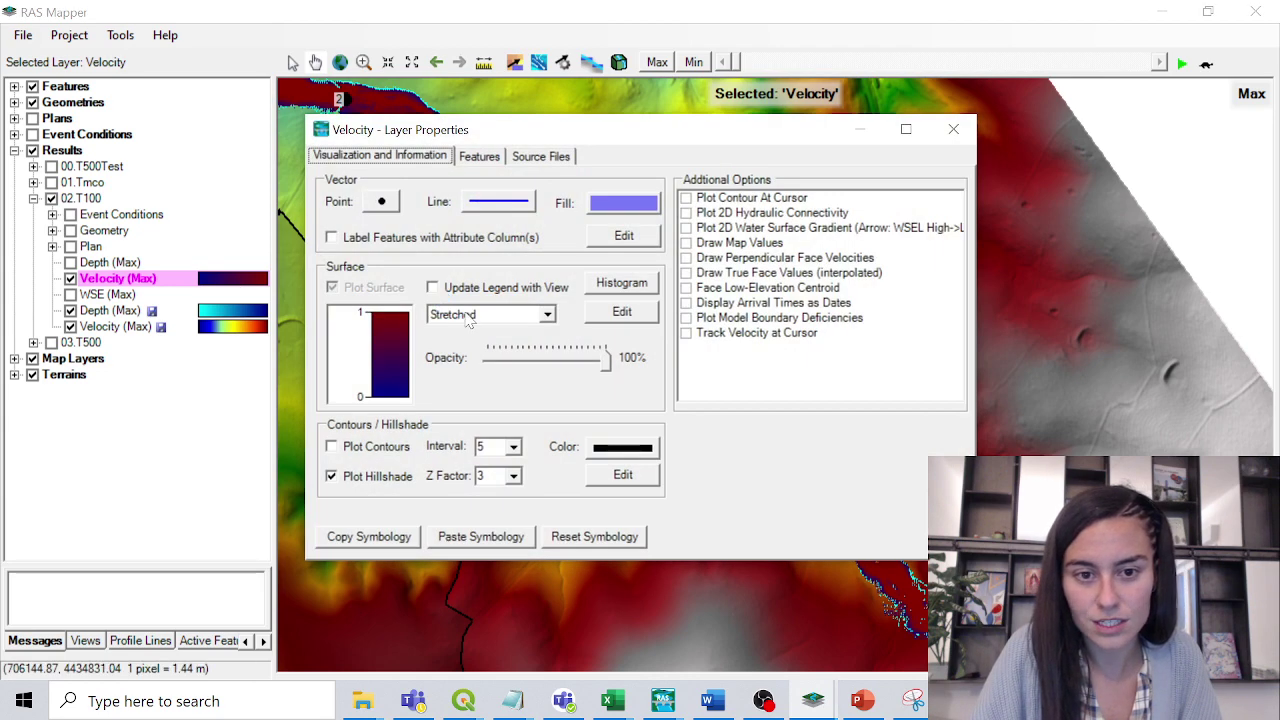
left_click(468, 318)
left_click(466, 347)
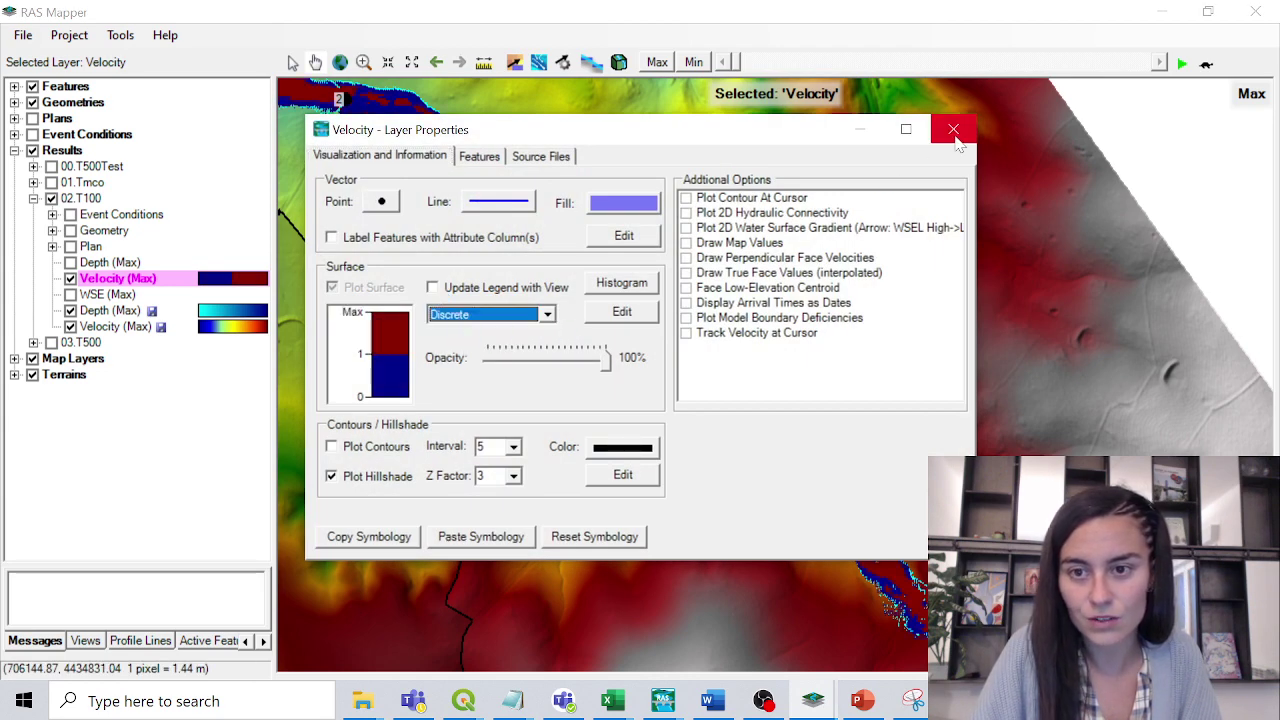
left_click(957, 140)
mouse_move(737, 466)
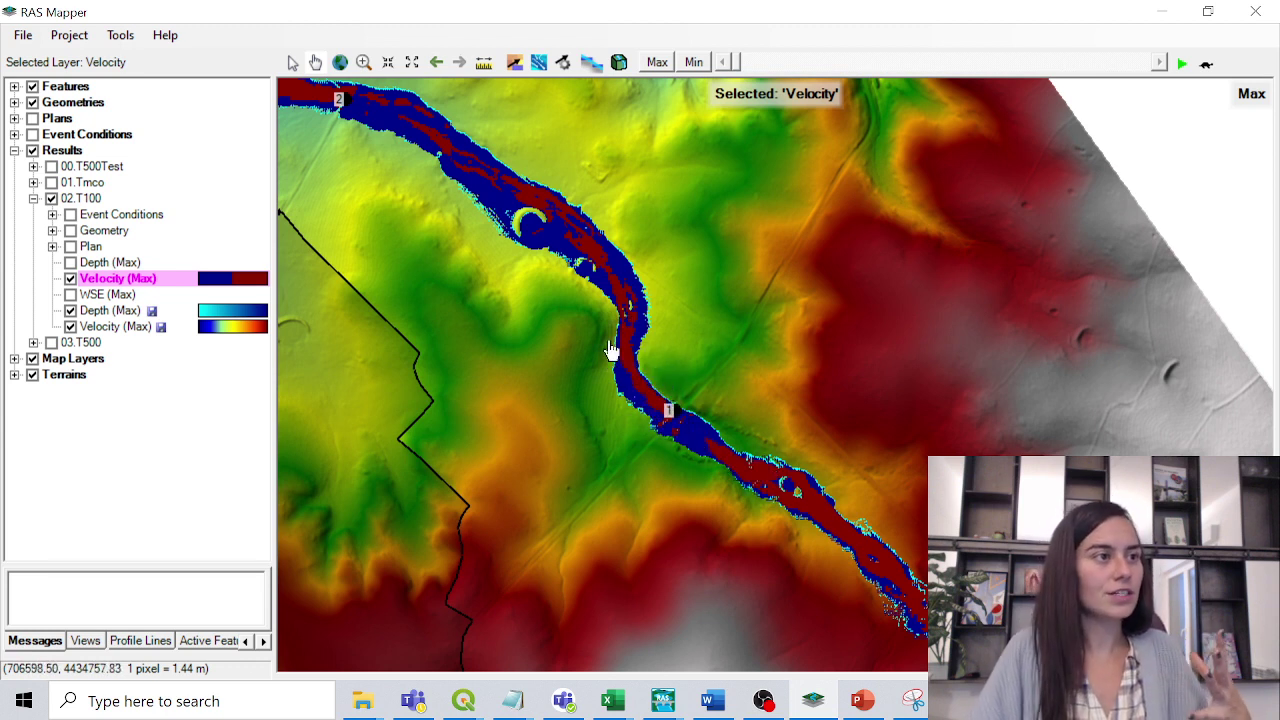
mouse_move(463, 703)
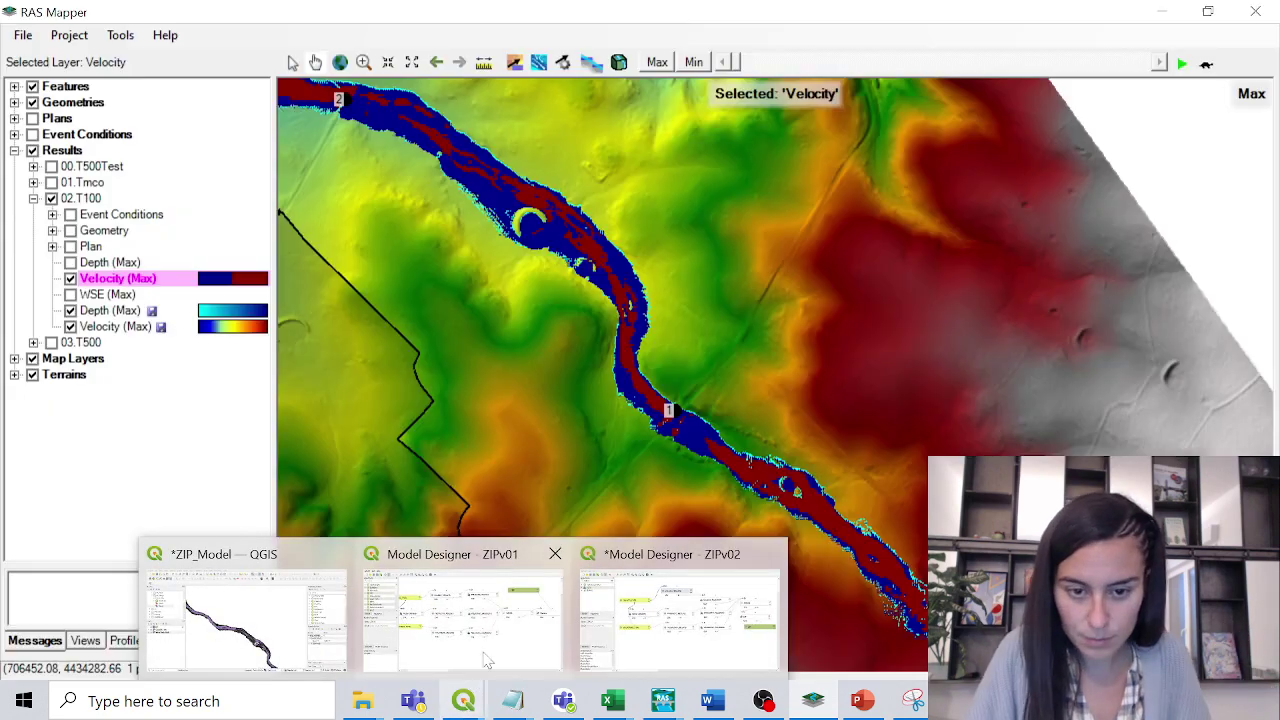
- Close the ZIPv01 model designer and set the ZIPv02 designer aside
mouse_move(525, 597)
left_click(551, 553)
mouse_move(660, 556)
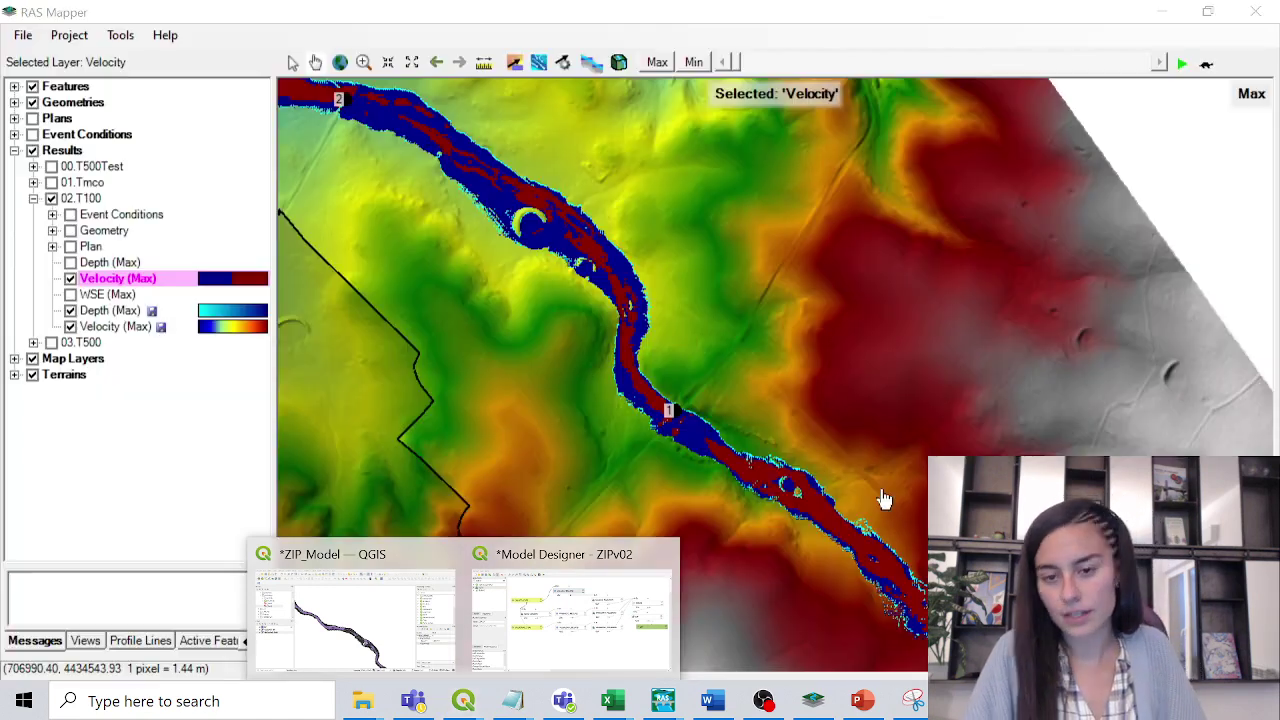
left_click(345, 626)
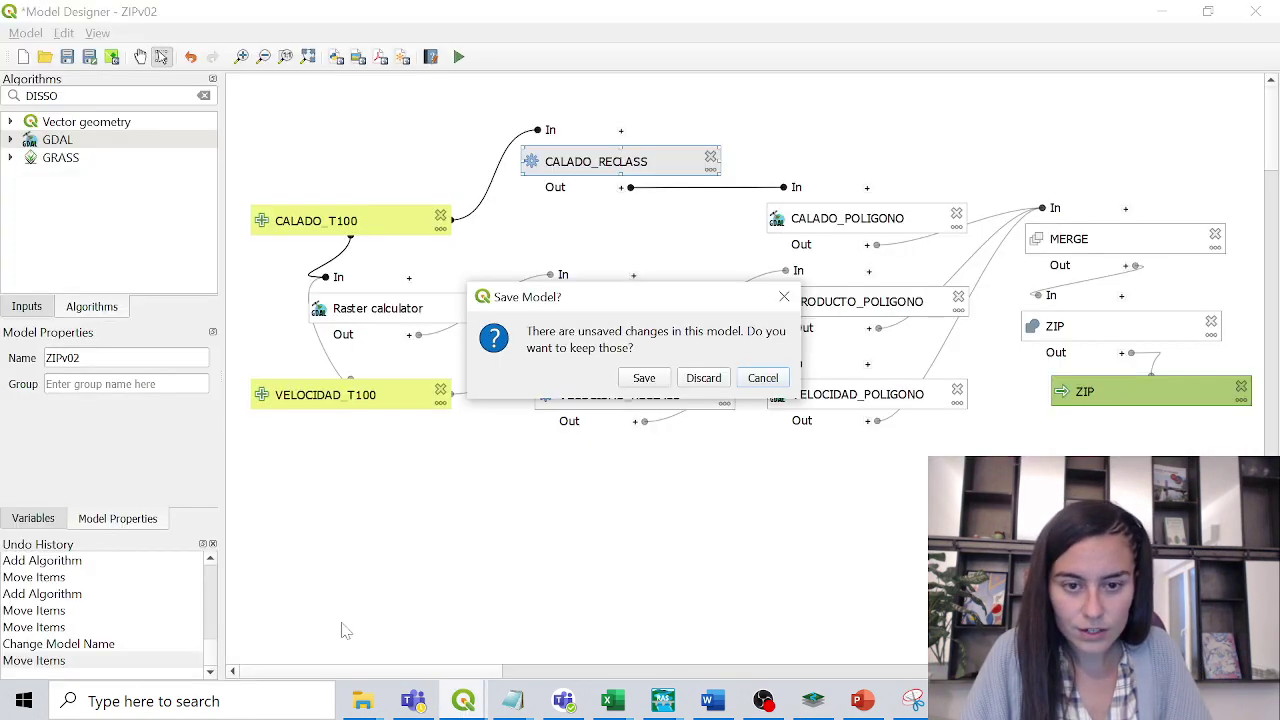
left_click(766, 381)
left_click(1161, 12)
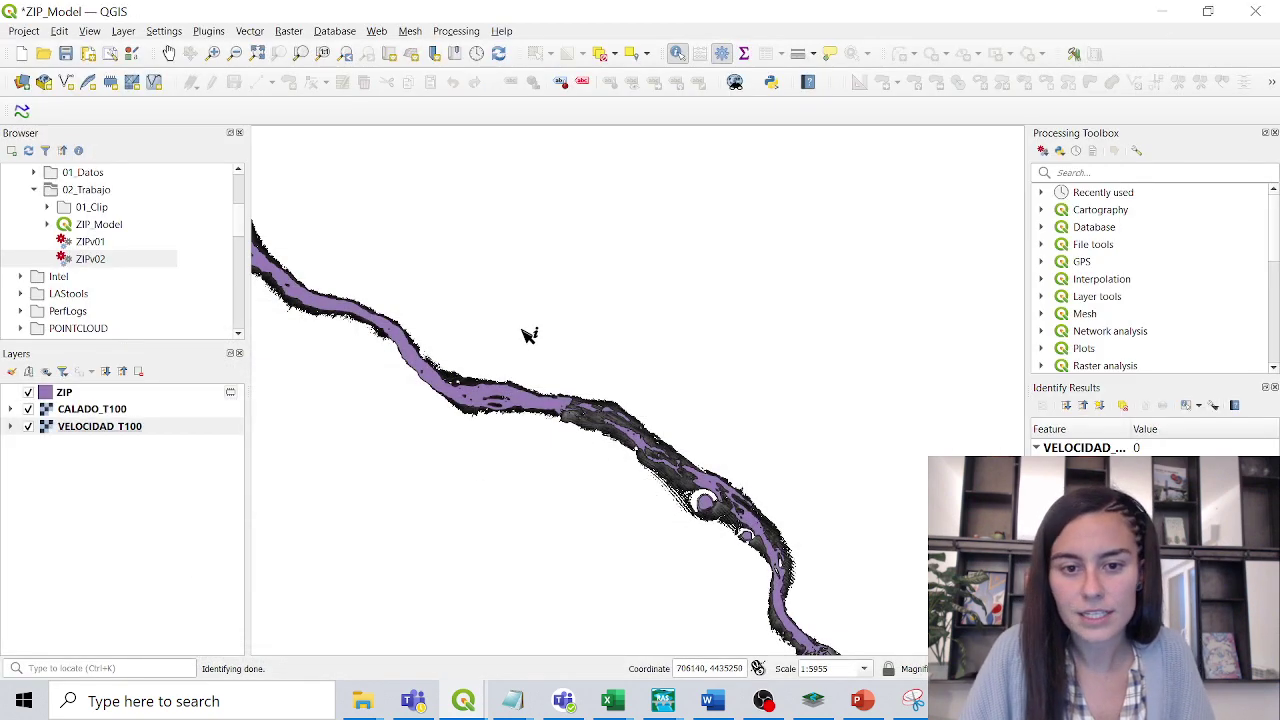
- Hide the ZIP and CALADO_T100 layers so only VELOCIDAD_T100 remains visible
left_click(28, 392)
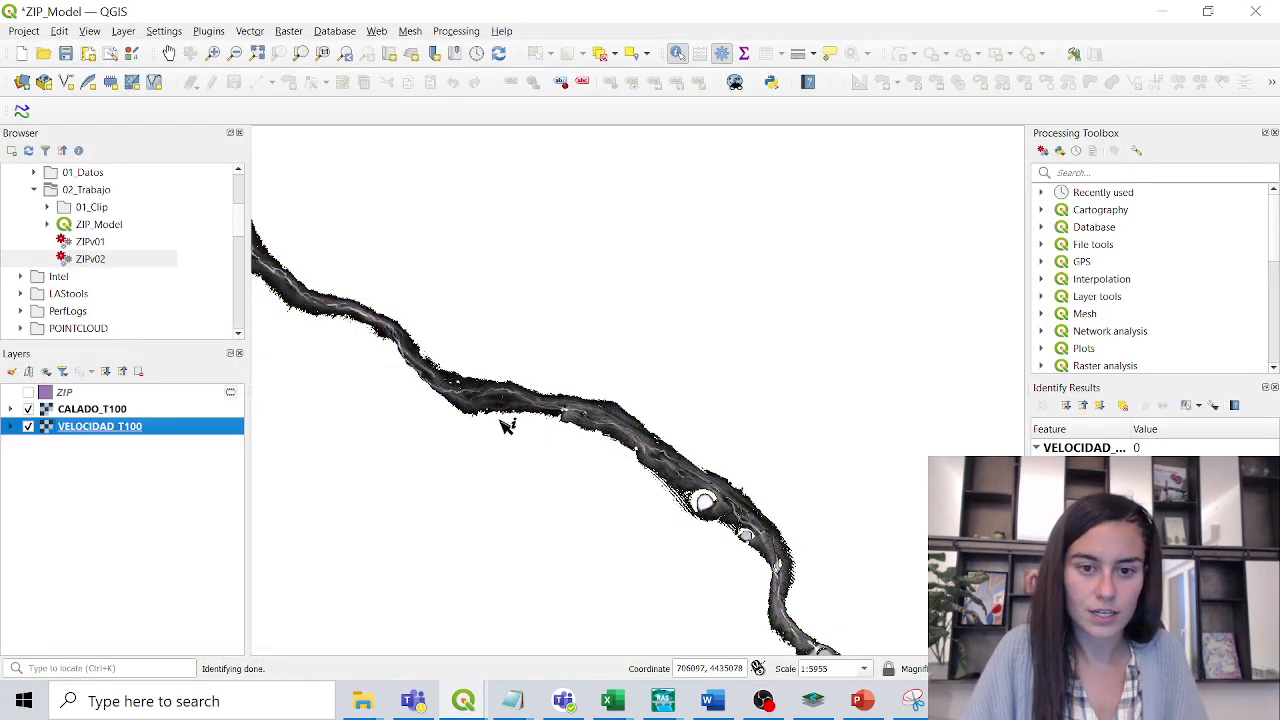
left_click(28, 409)
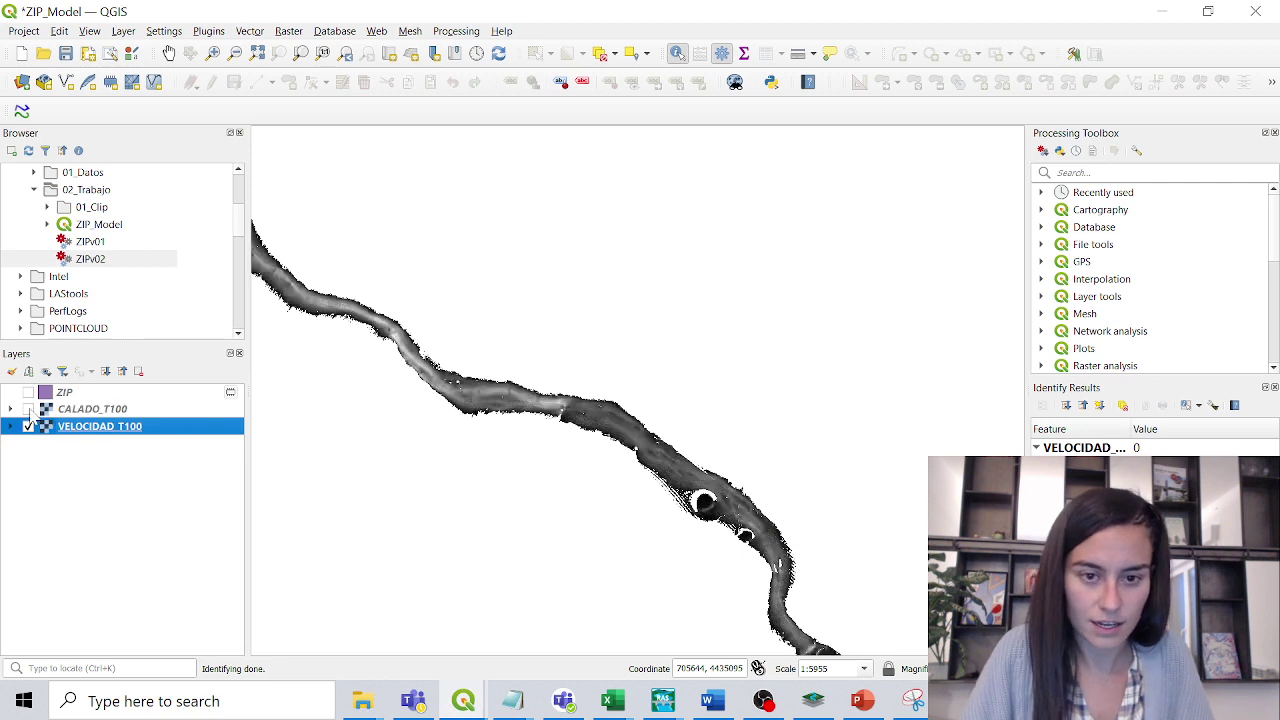
left_click(28, 409)
left_click(28, 409)
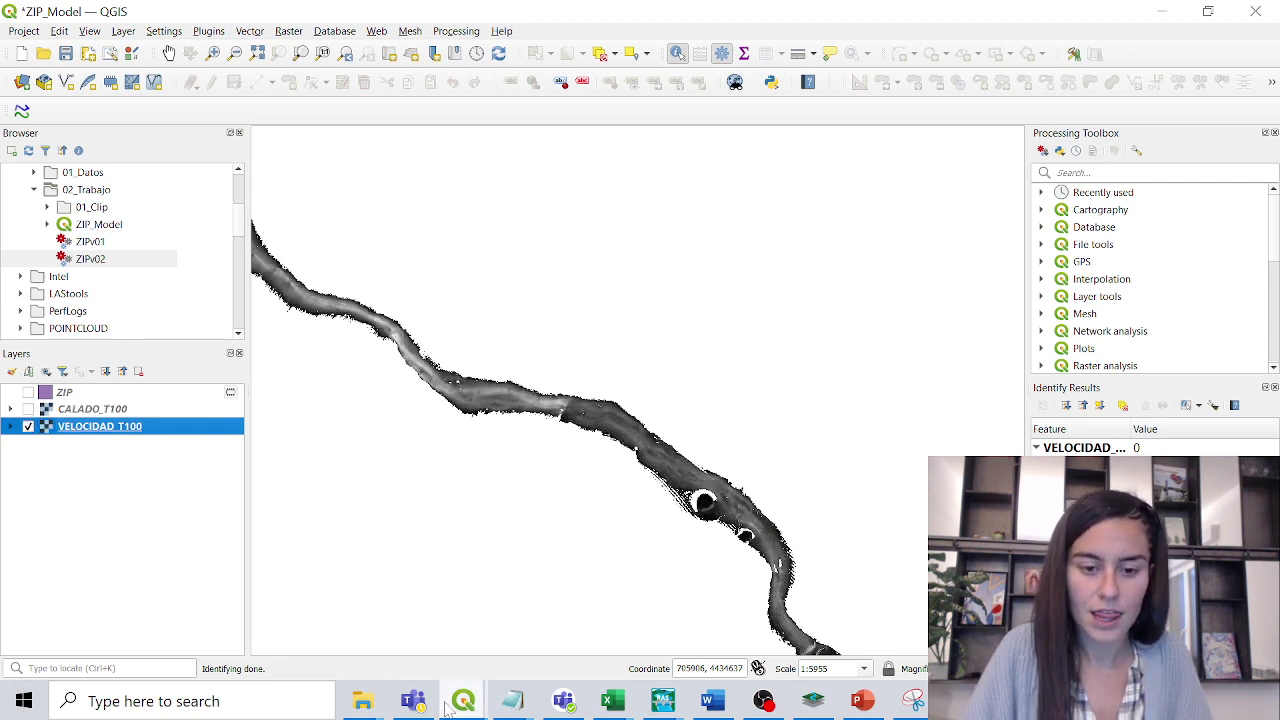
- Nudge the ZIP output node in ZIPv02, then save and close the model
left_click(596, 612)
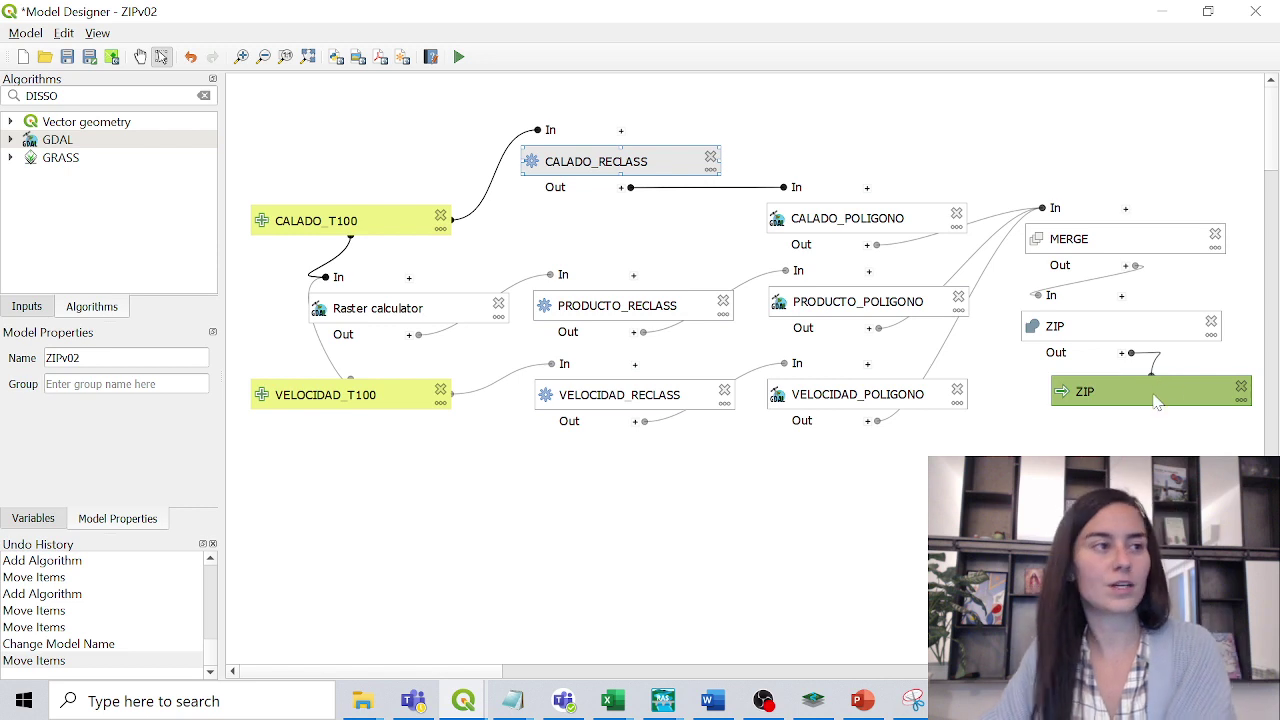
left_click_drag(1140, 392, 1118, 385)
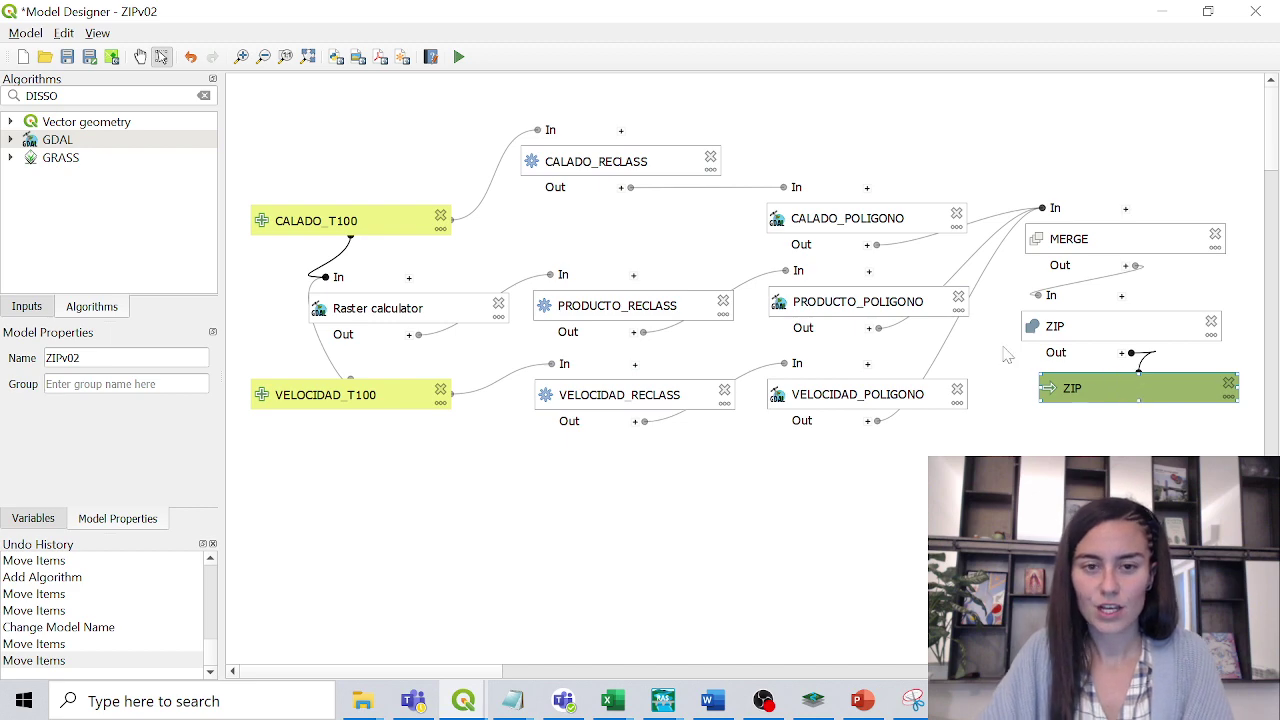
left_click(1272, 20)
left_click(645, 385)
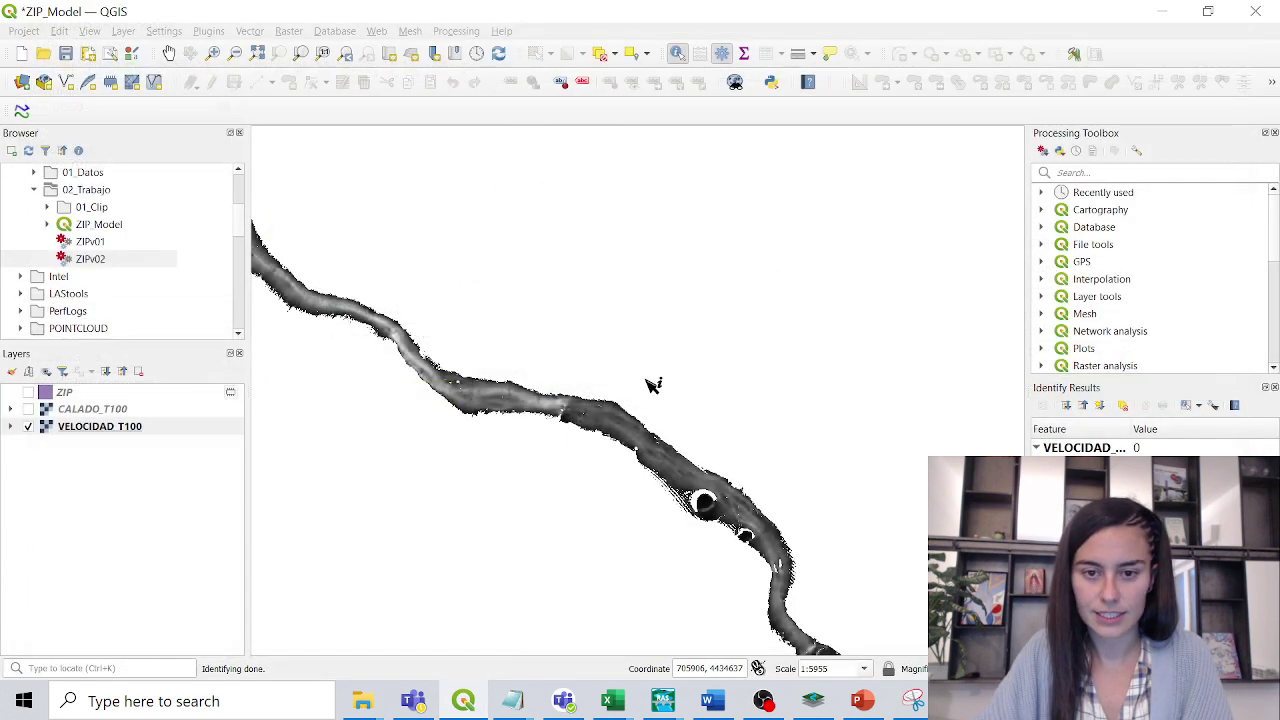
- Start a new model from Processing > Graphical Modeler
right_click(64, 394)
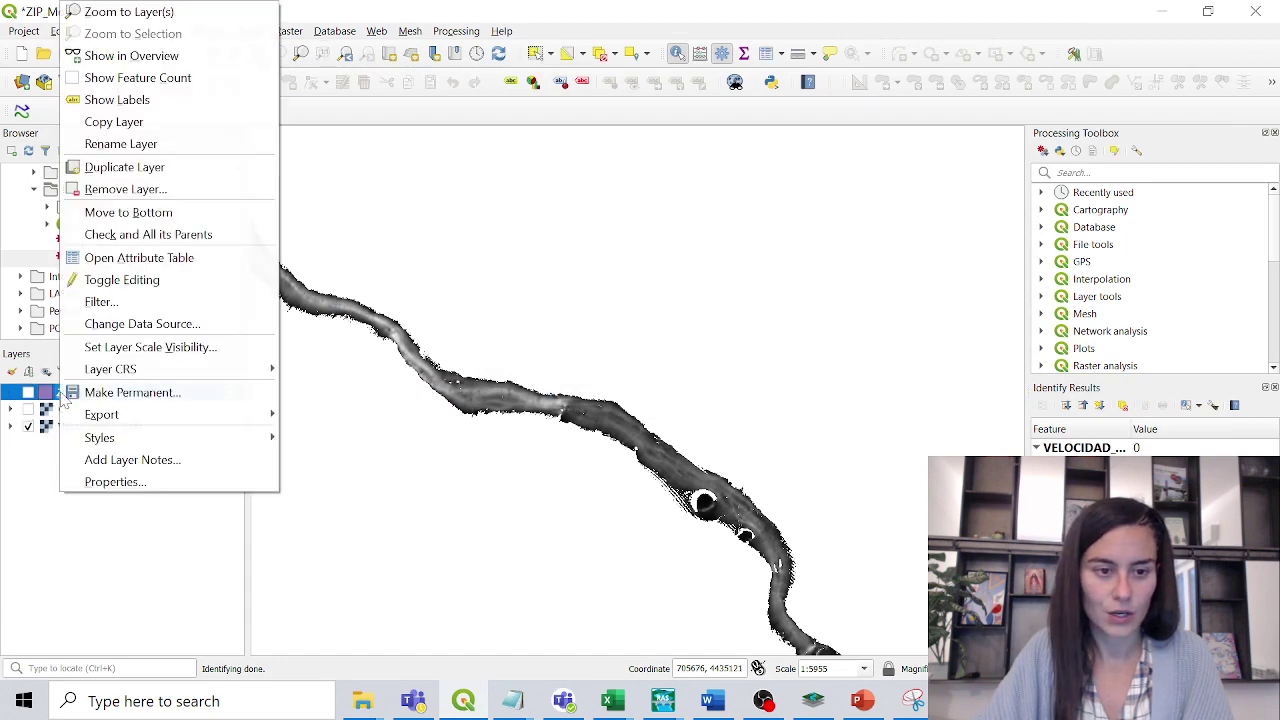
left_click(77, 577)
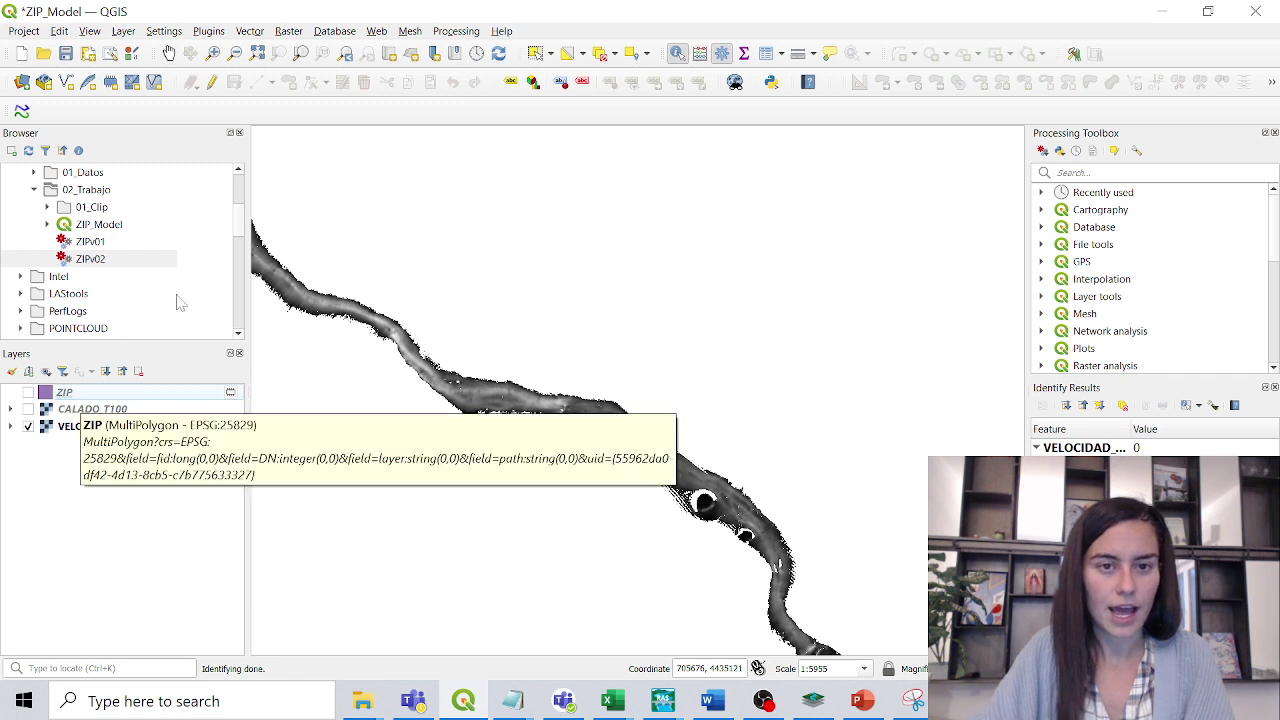
left_click(457, 33)
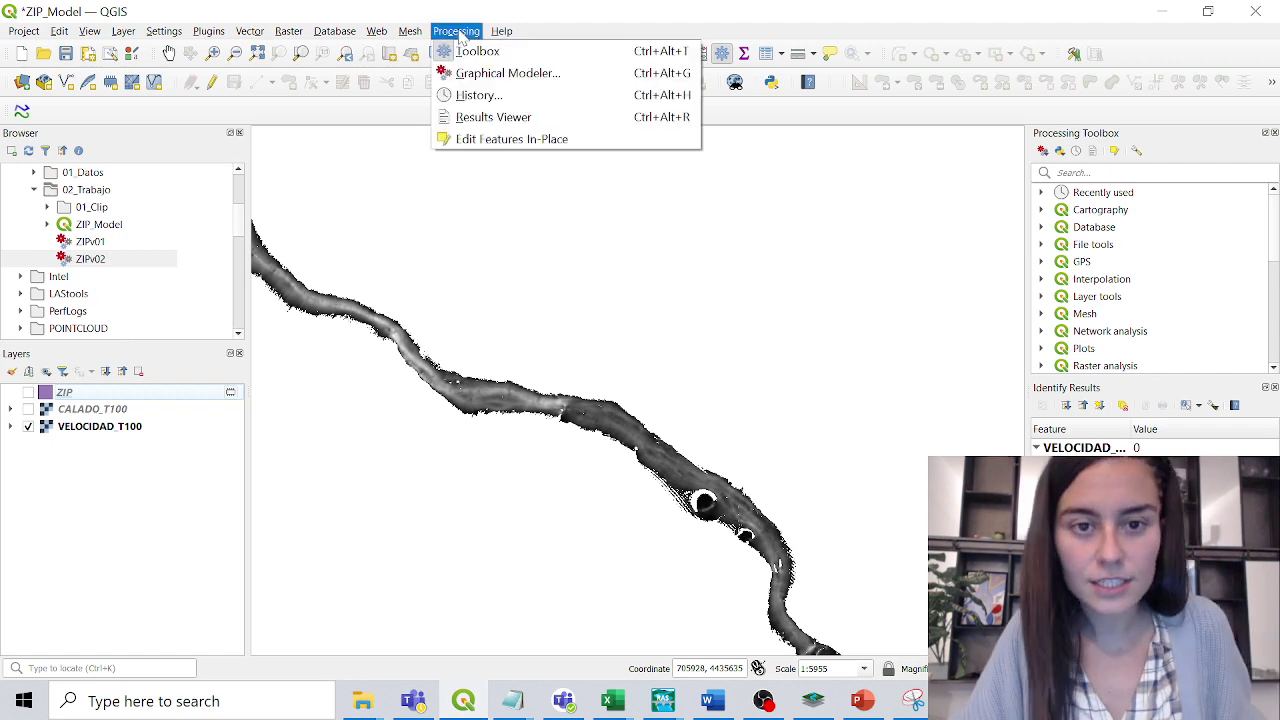
left_click(474, 73)
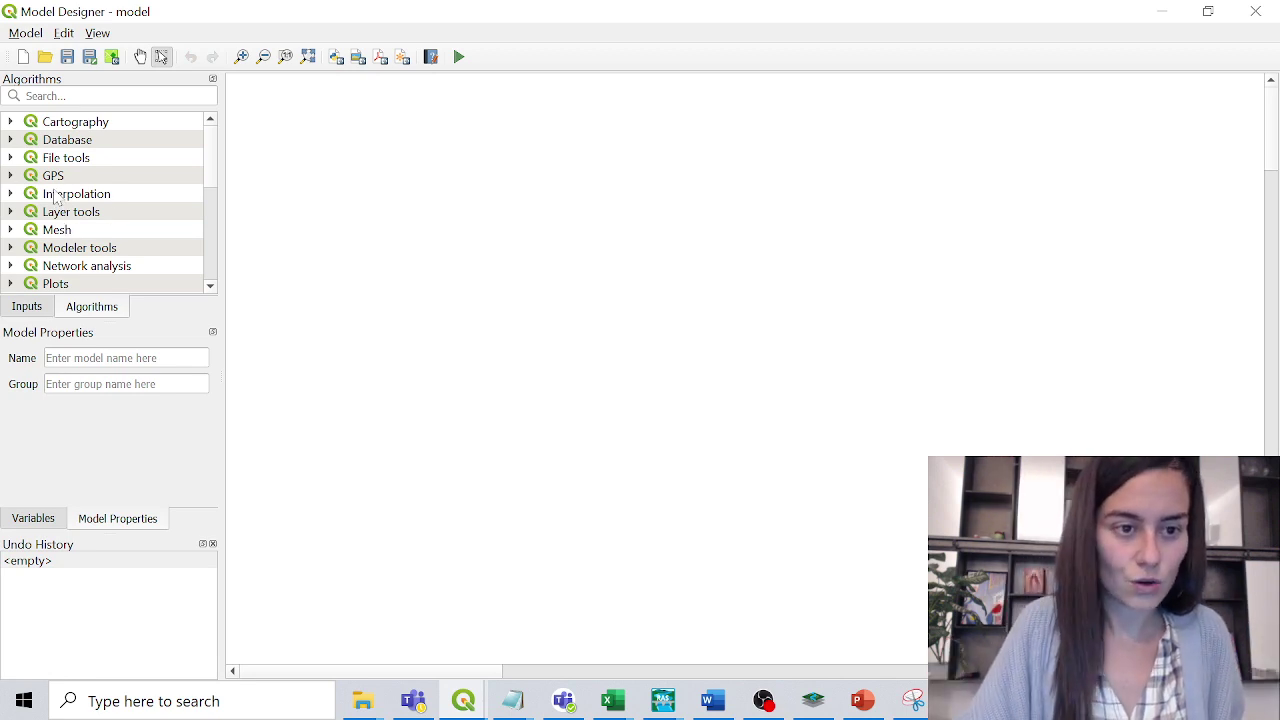
- Add a raster layer model input named DEPTH_T100
left_click(32, 306)
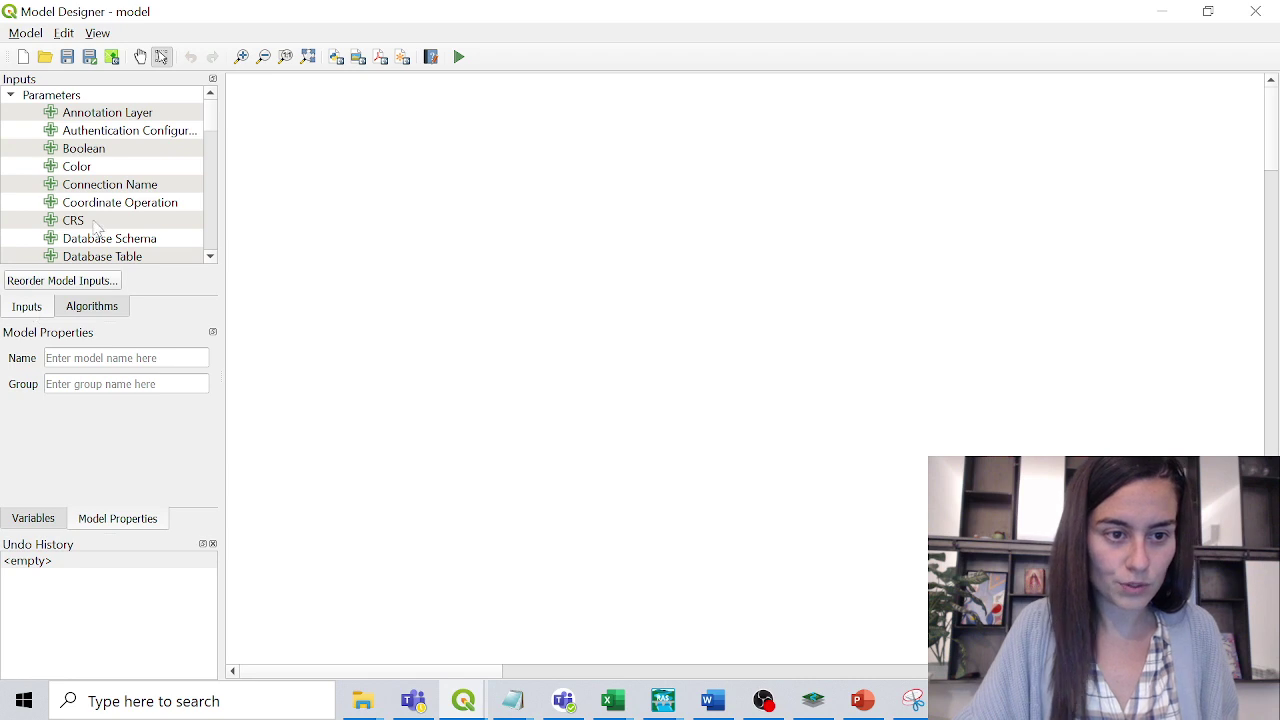
scroll(95, 228, "down", 10)
scroll(94, 206, "up", 1)
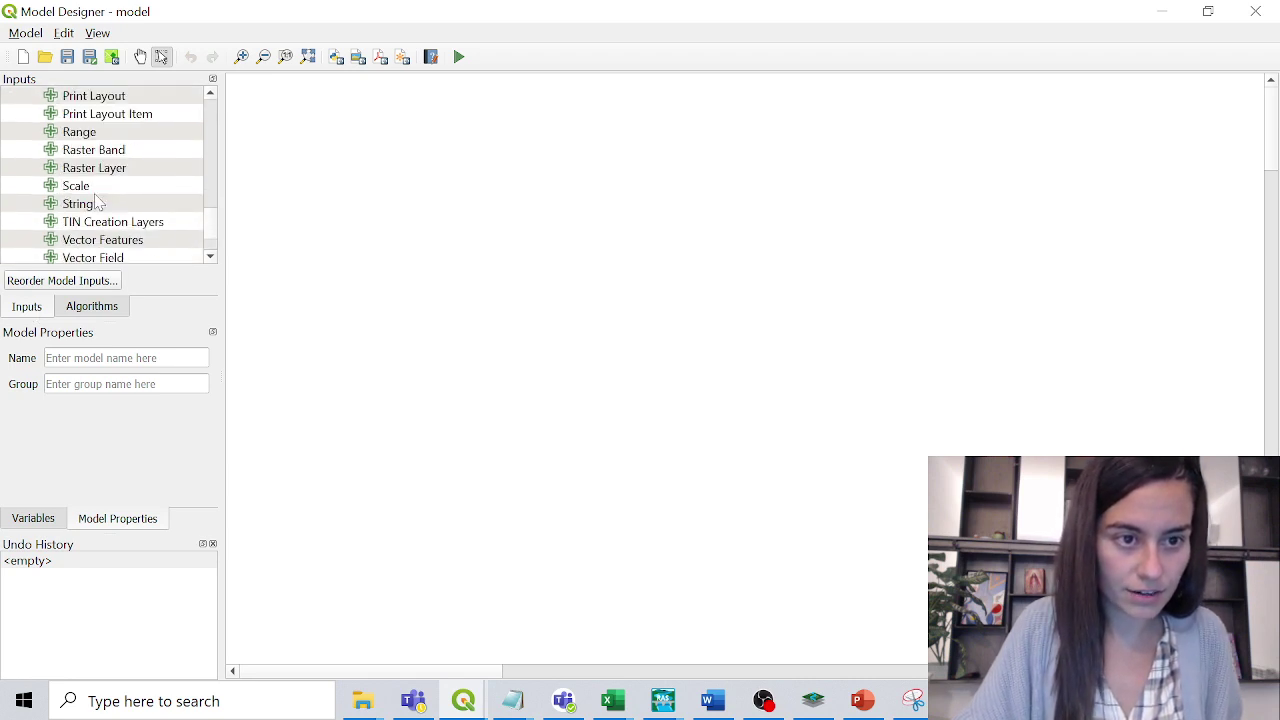
double_click(100, 168)
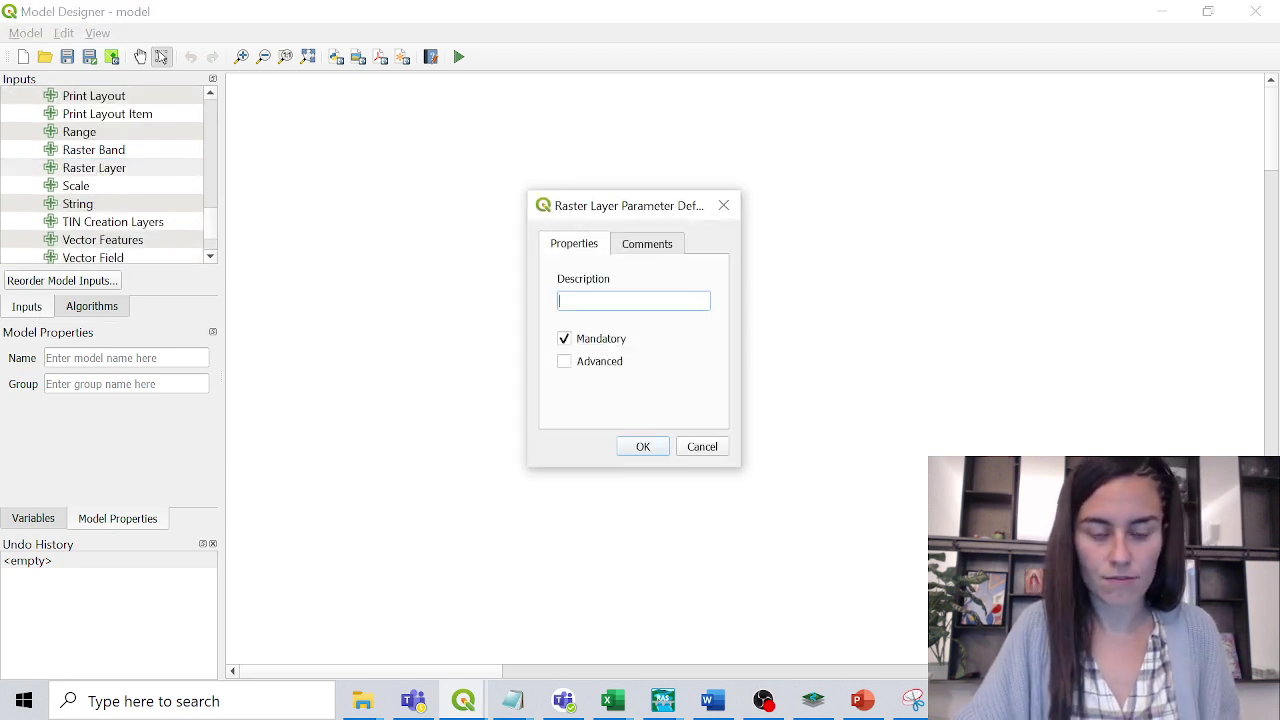
type("DEPTH_T100")
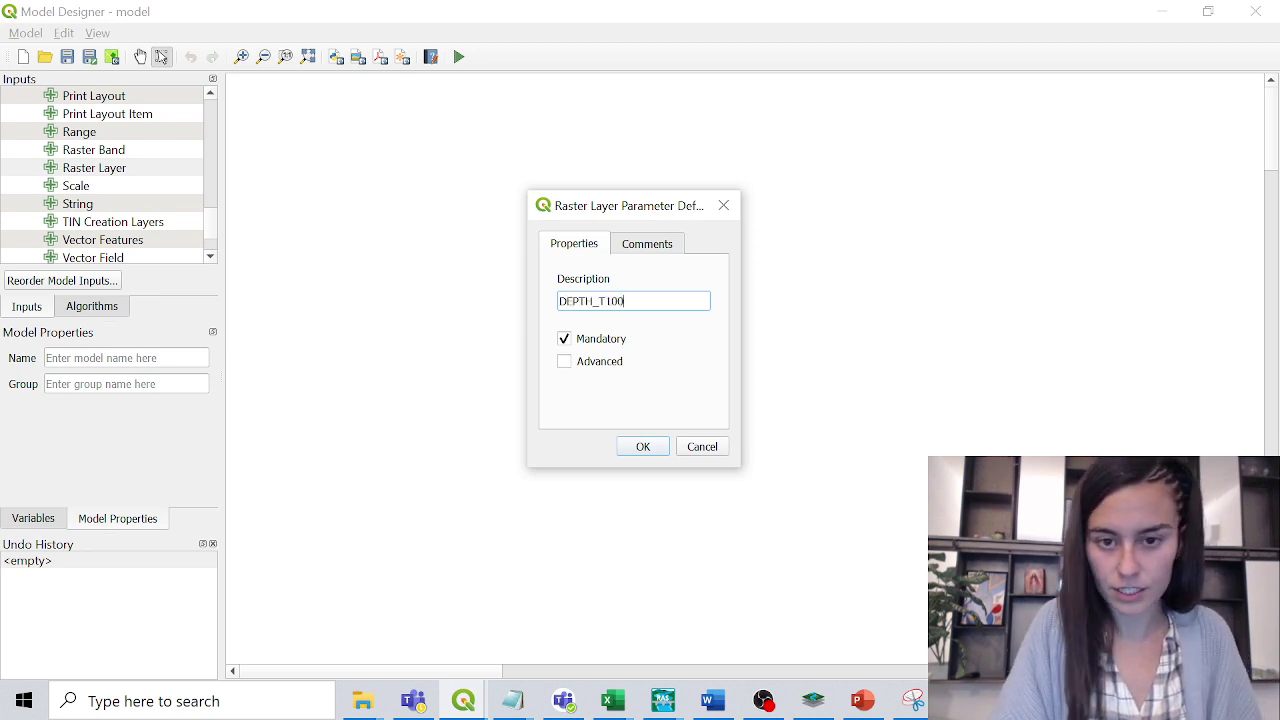
key("Return")
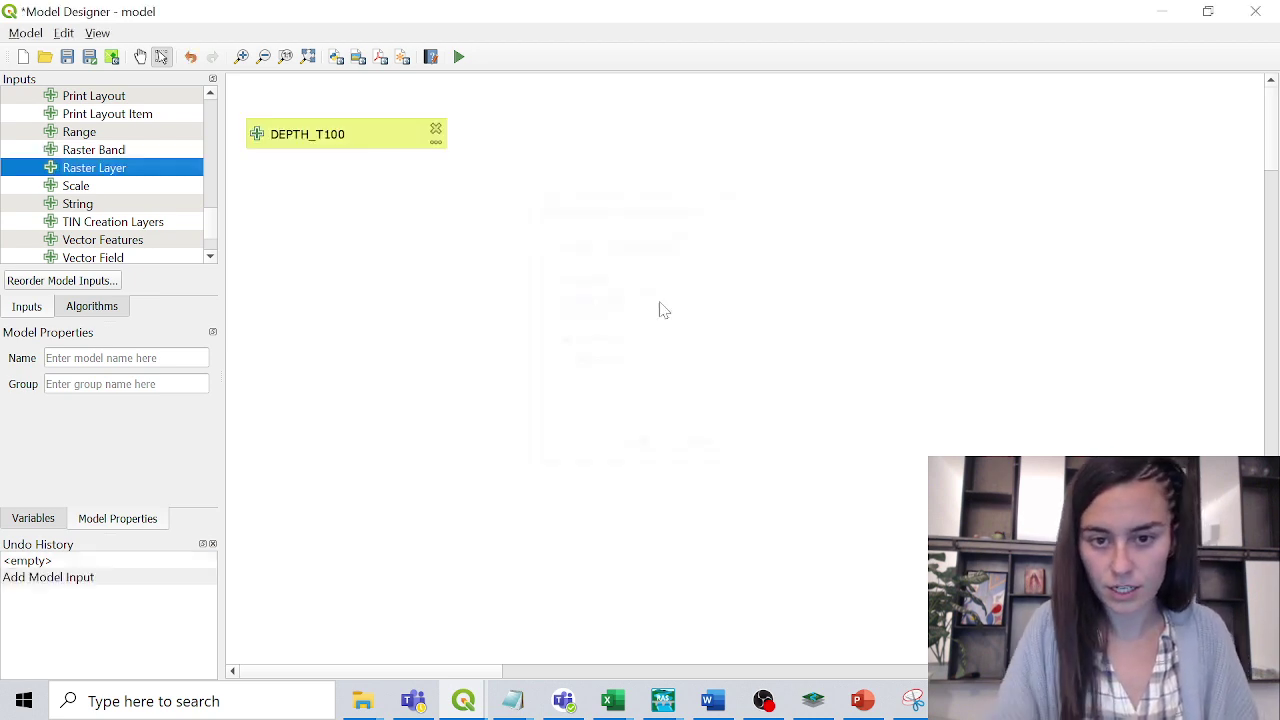
- Add a VELOCITY_T100 raster input and place it below DEPTH_T100
double_click(97, 168)
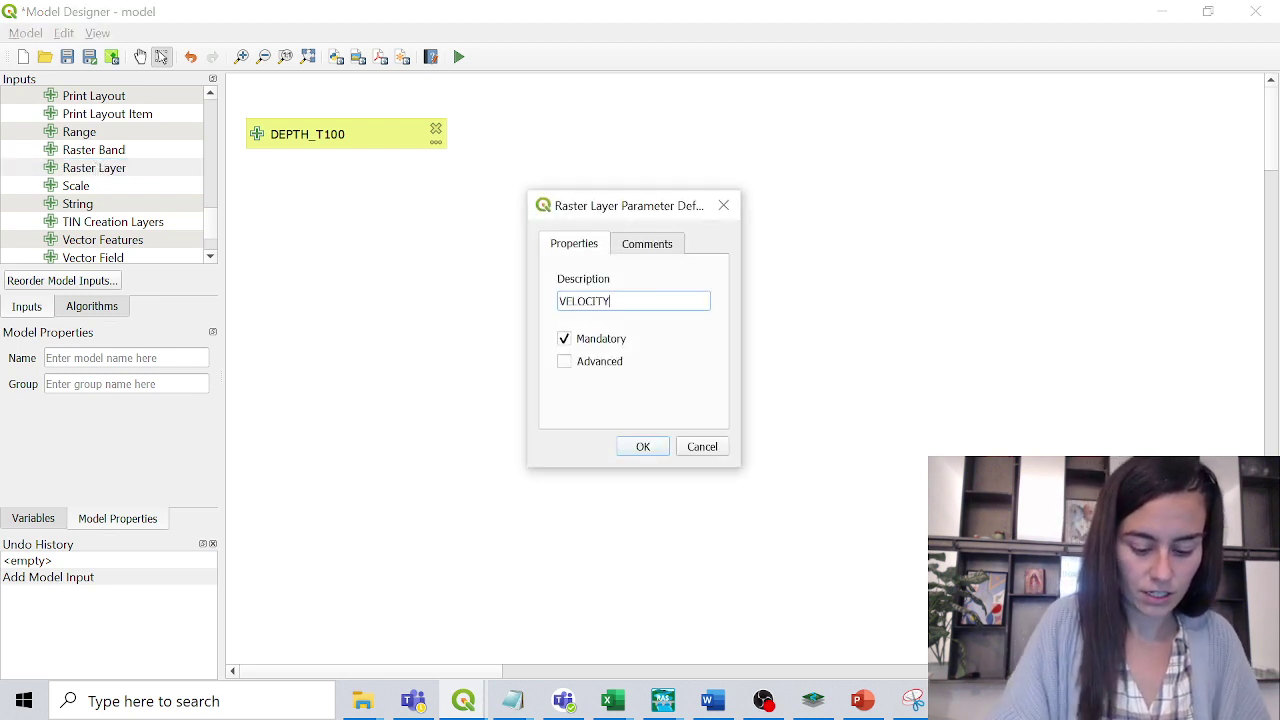
key("Return")
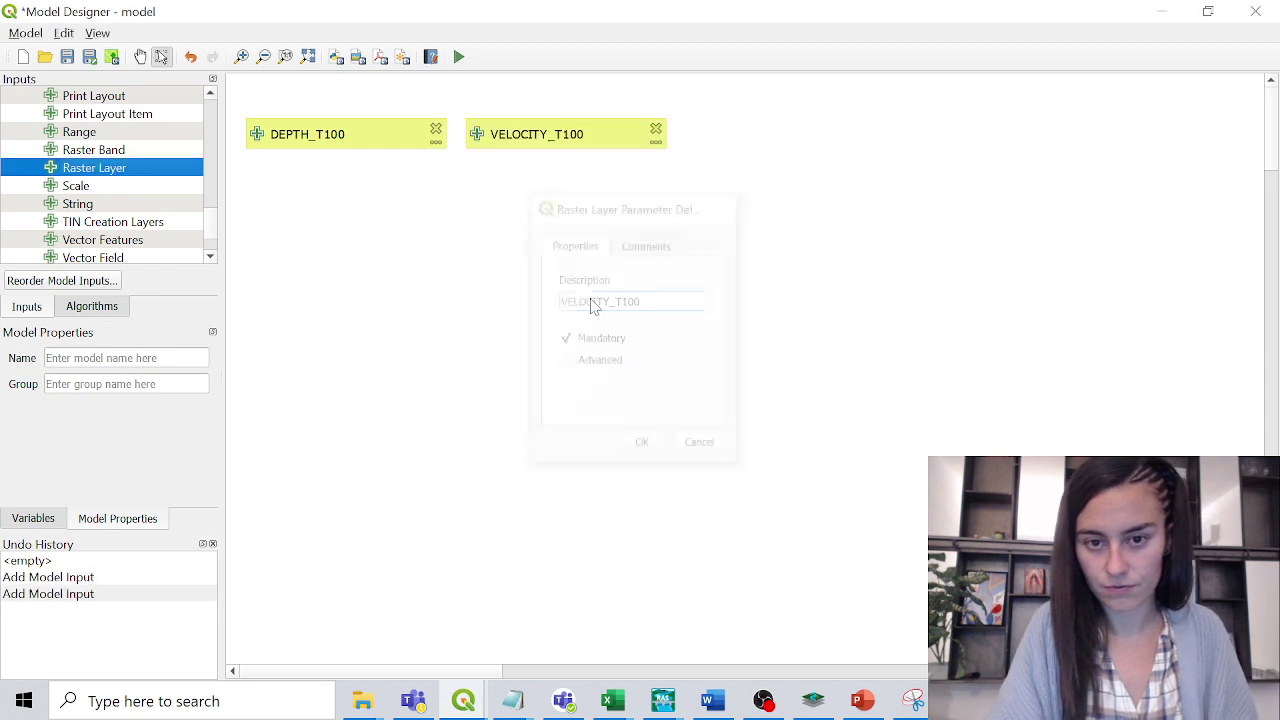
left_click_drag(503, 134, 266, 371)
left_click_drag(316, 133, 327, 200)
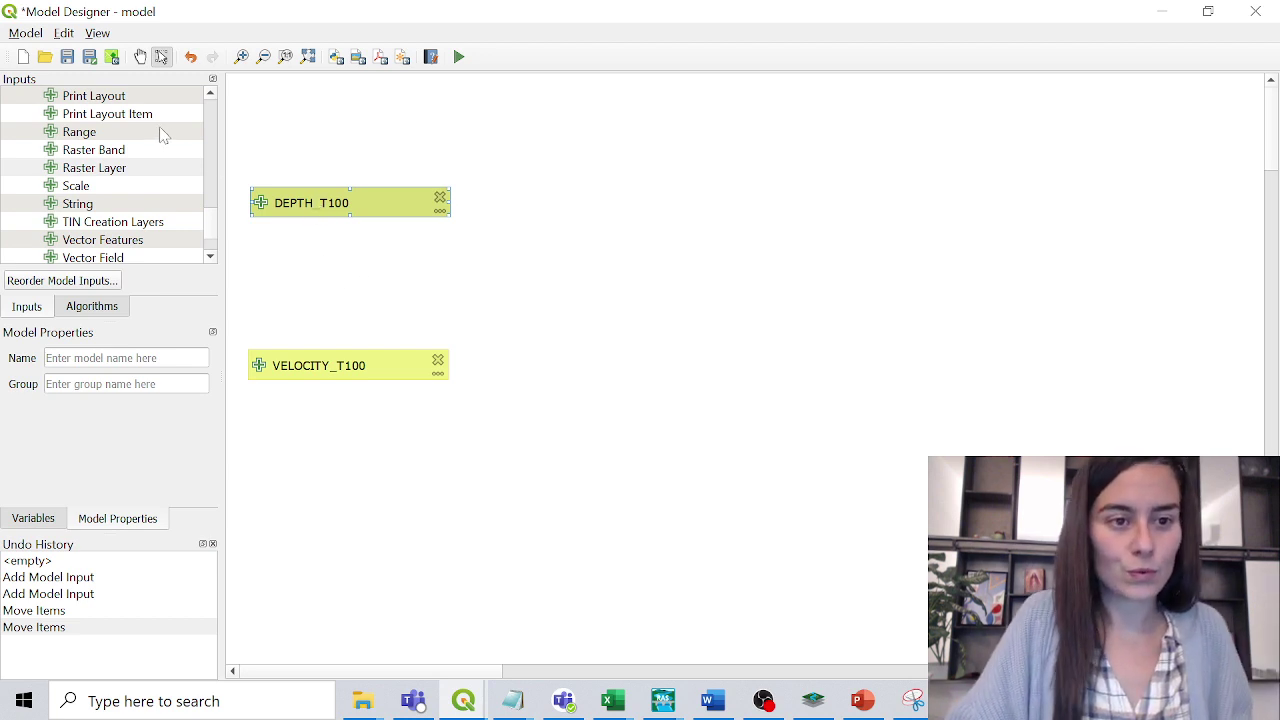
- Add a Reclassify by table step named DEPTH_RECLASS and open its reclassification table
left_click(96, 306)
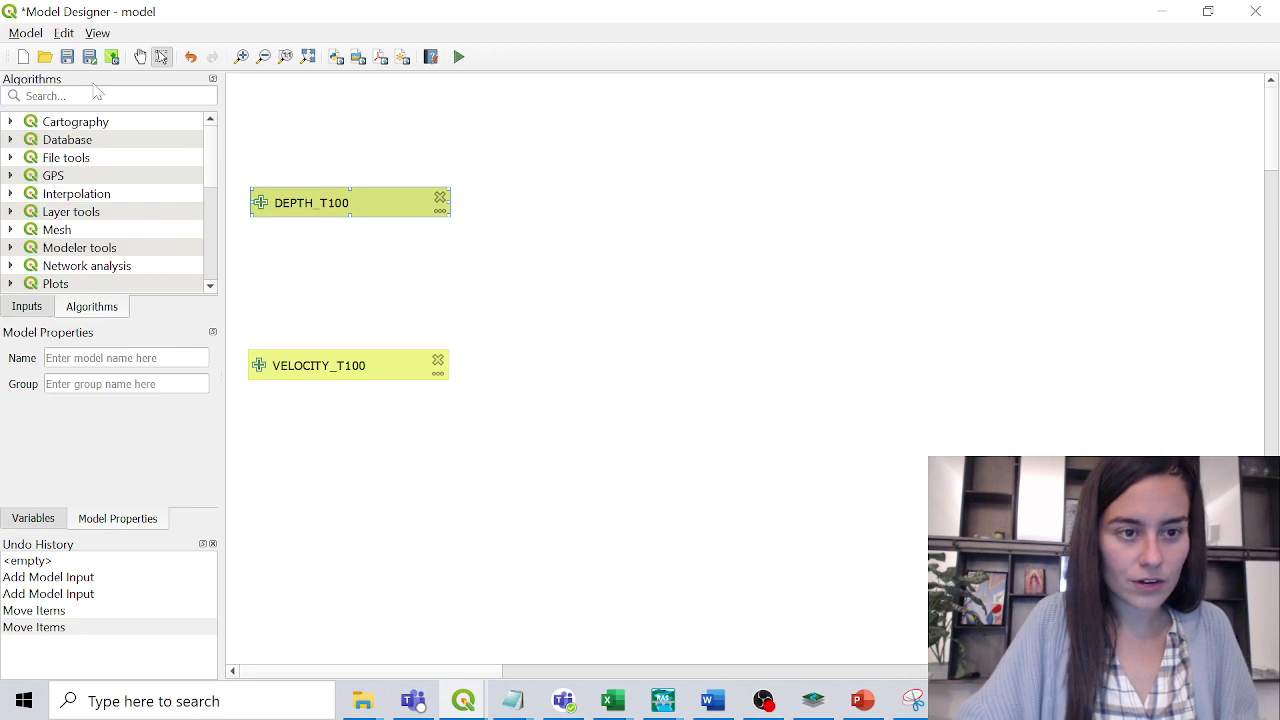
type("RECLASS")
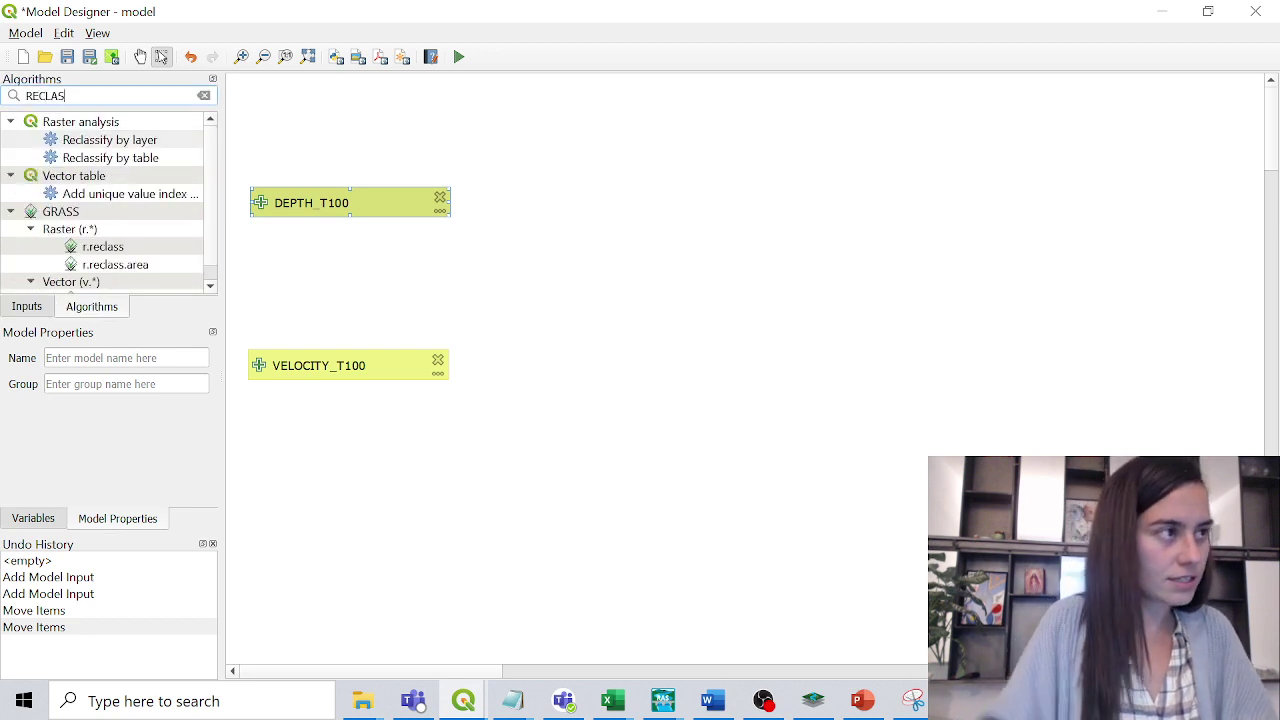
double_click(110, 158)
left_click_drag(415, 188, 277, 180)
type("DEPTH_REC")
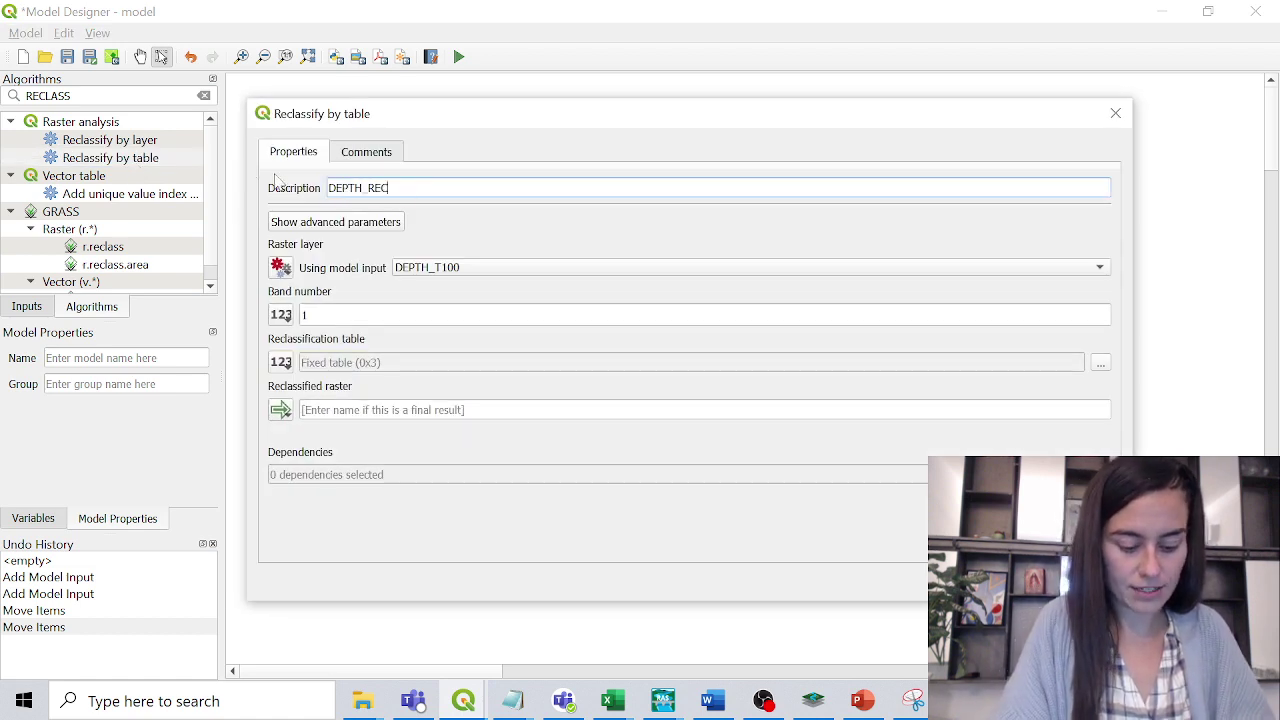
type("LASS")
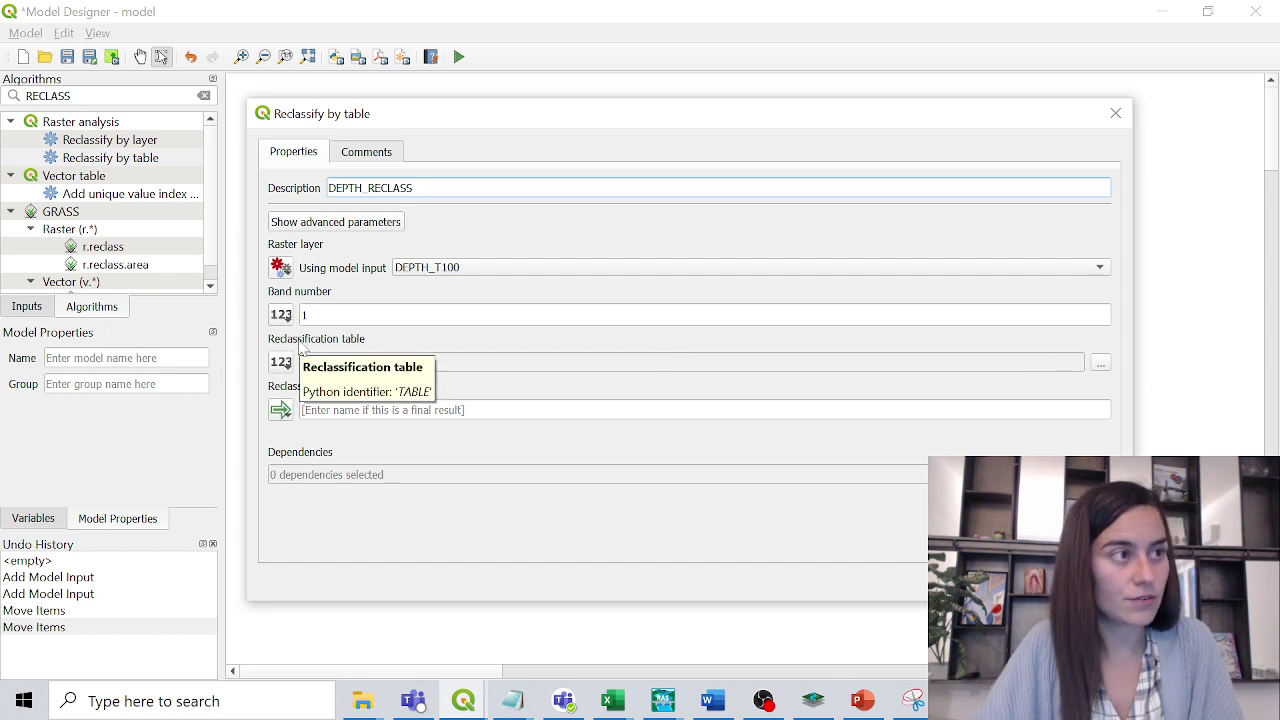
left_click(1100, 364)
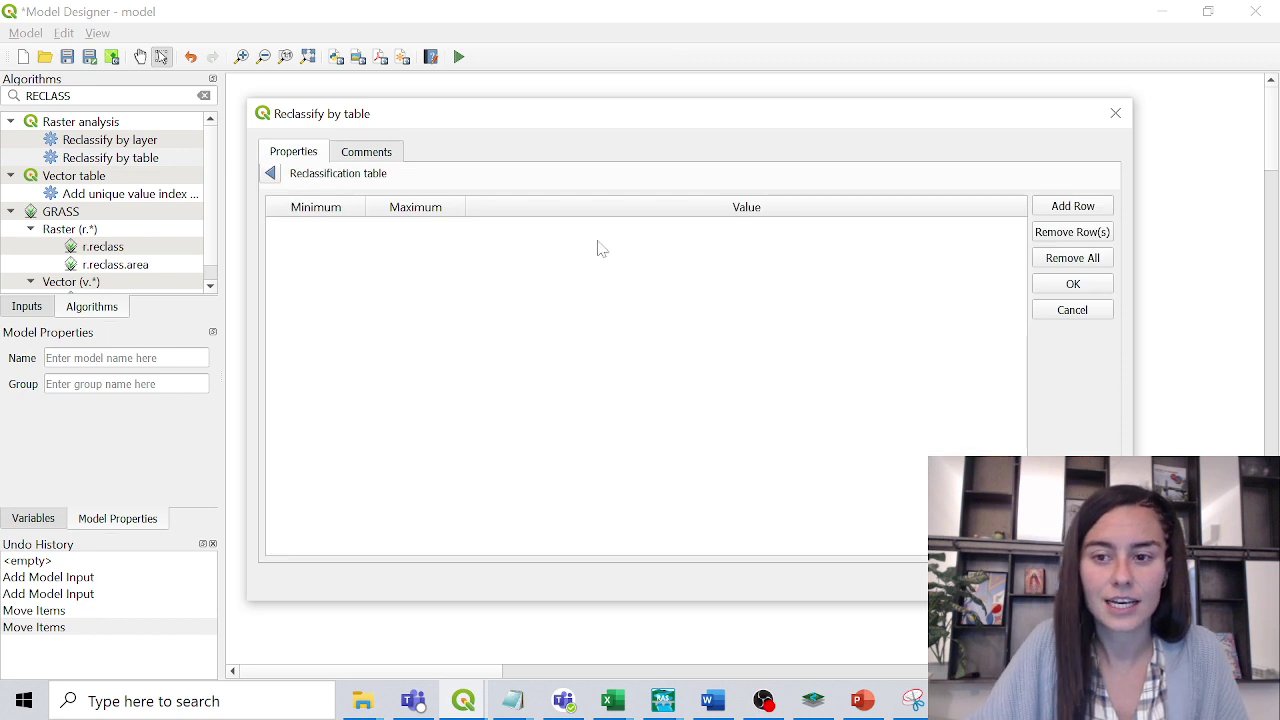
- Enter one reclassification row mapping 1–1000 to value 1
left_click(1066, 212)
double_click(354, 235)
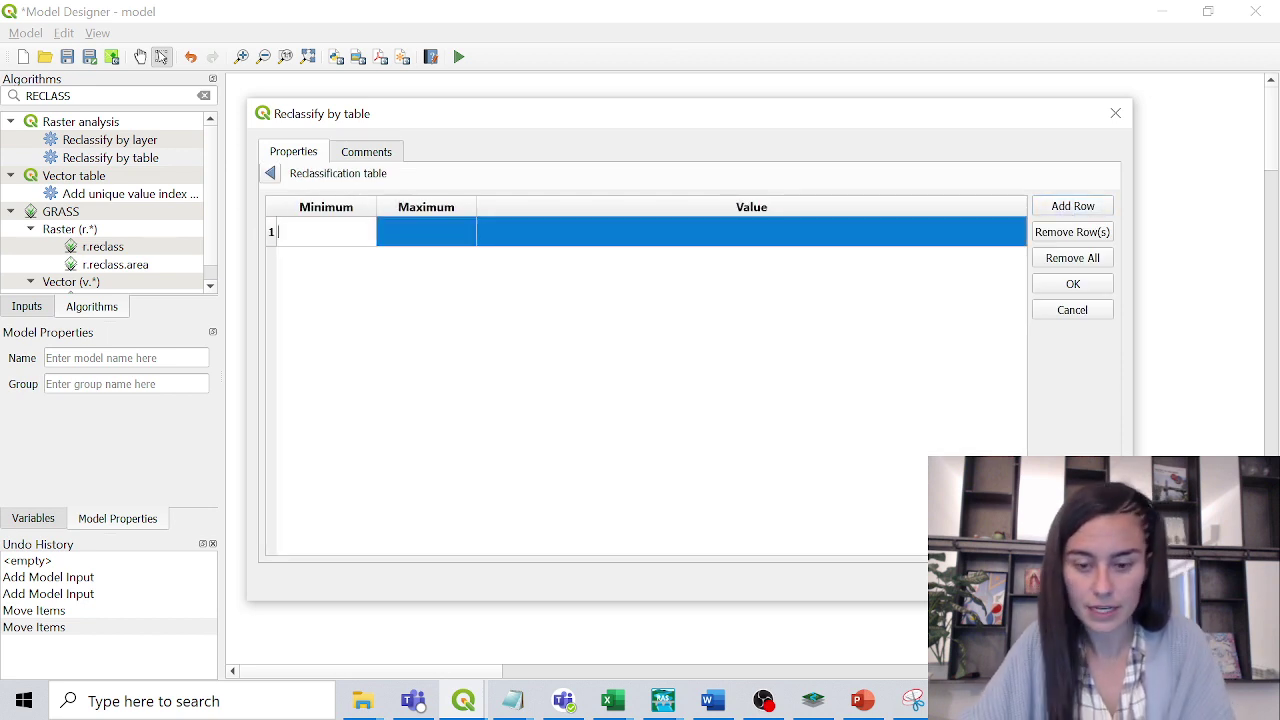
key("Tab")
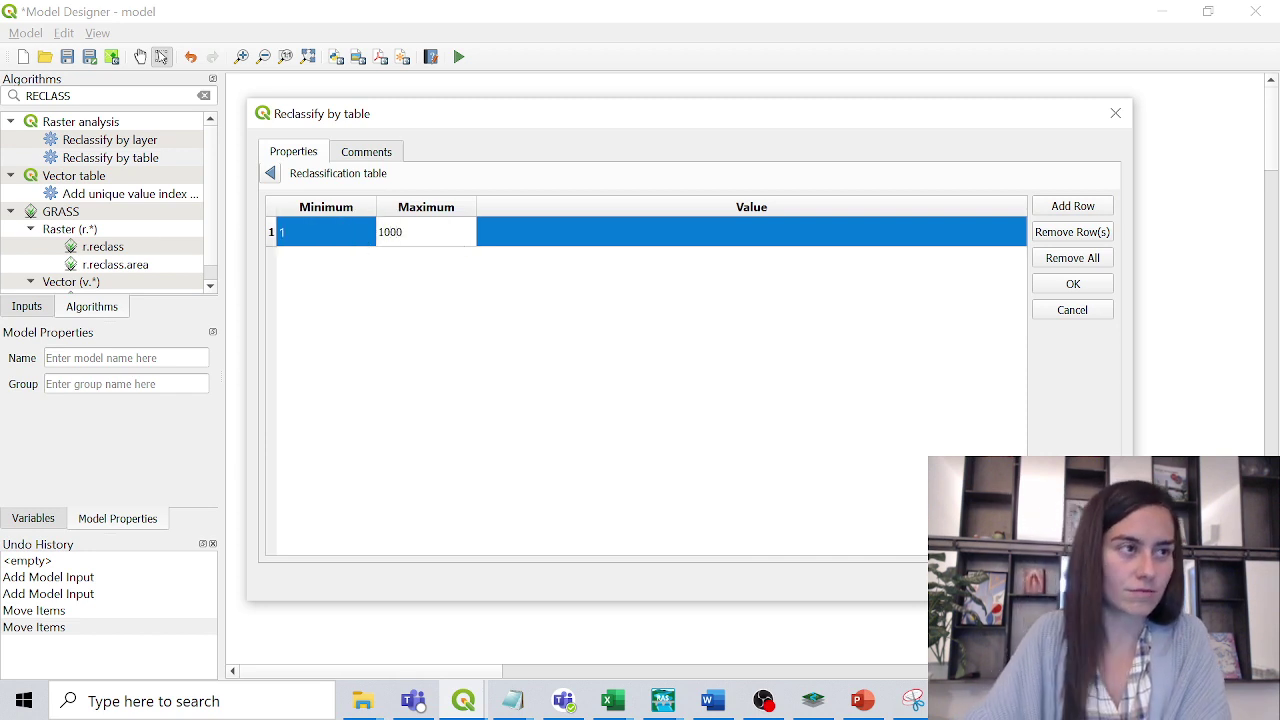
double_click(588, 235)
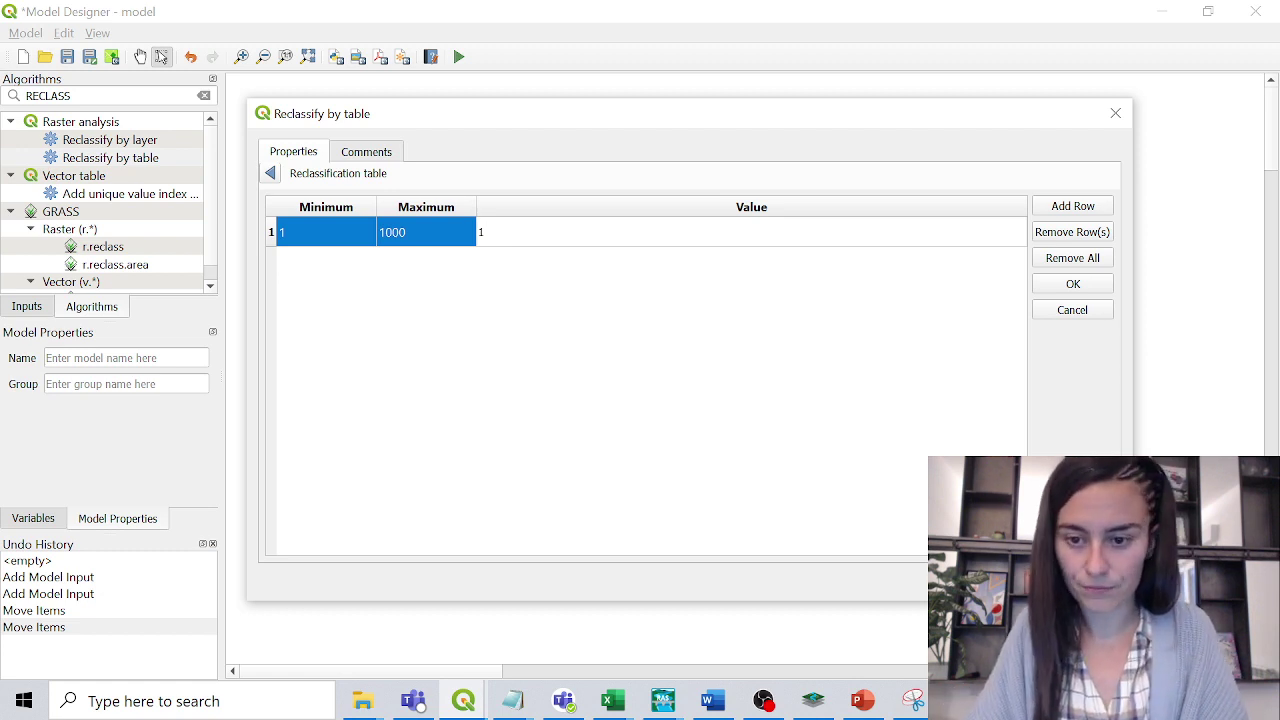
left_click(1100, 284)
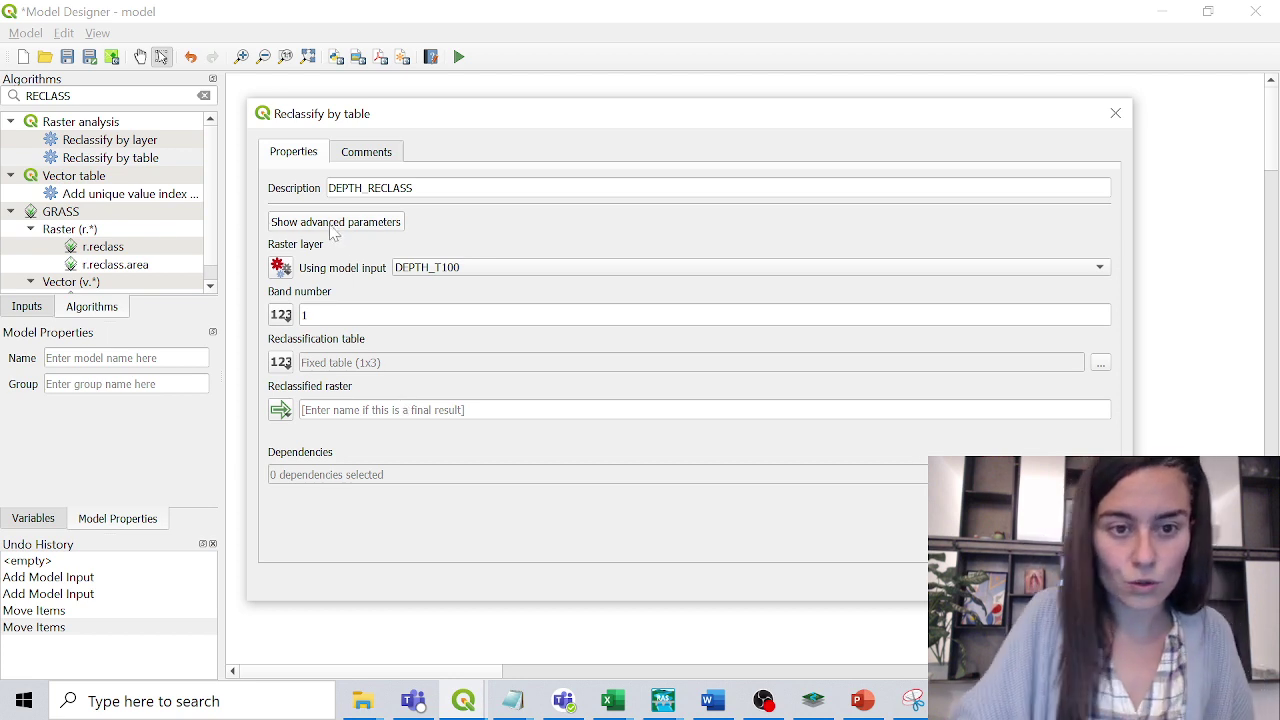
- Use no data for unmatched values, add DEPTH_RECLASS, and place it beside DEPTH_T100
left_click(333, 224)
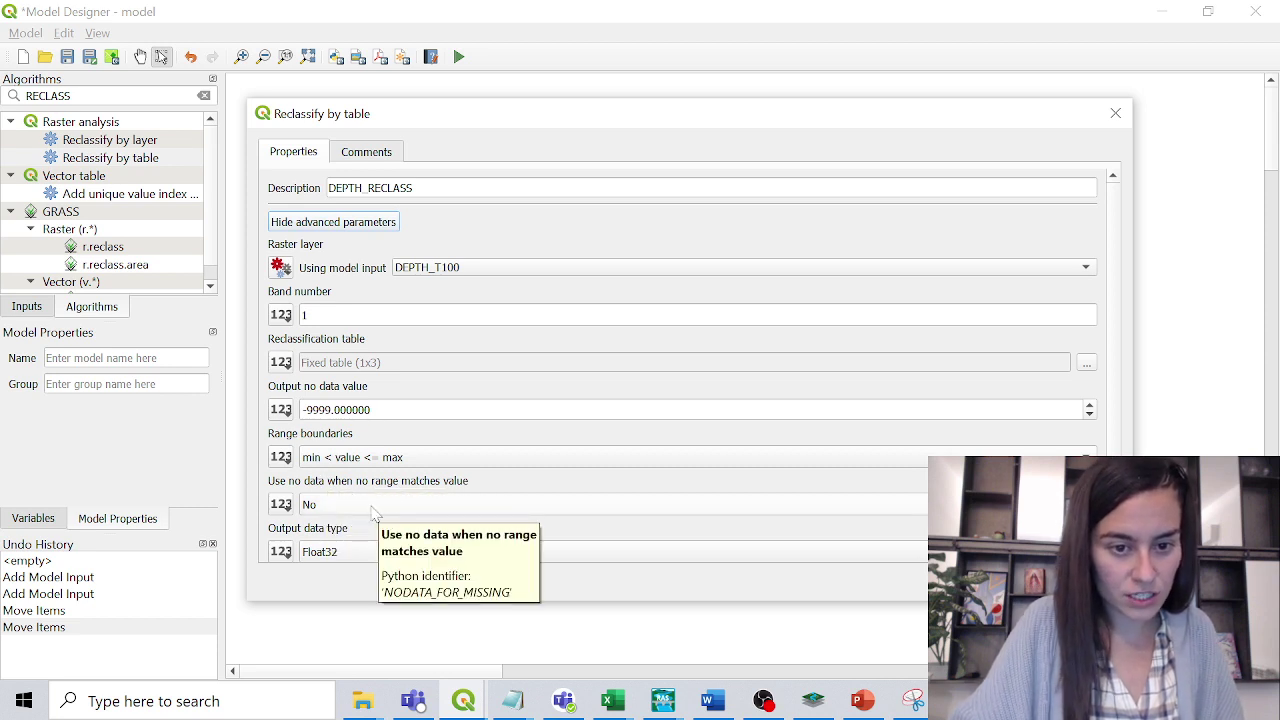
left_click(372, 508)
left_click(344, 496)
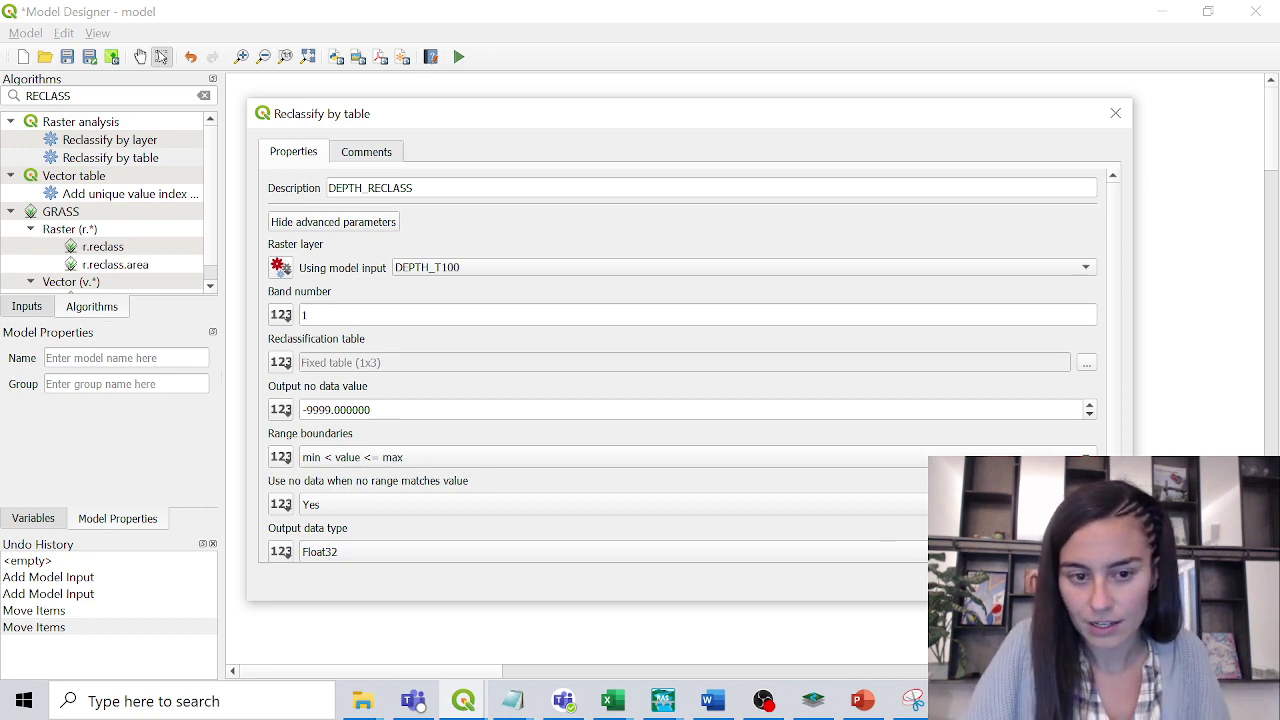
left_click(1000, 582)
left_click_drag(343, 231, 577, 198)
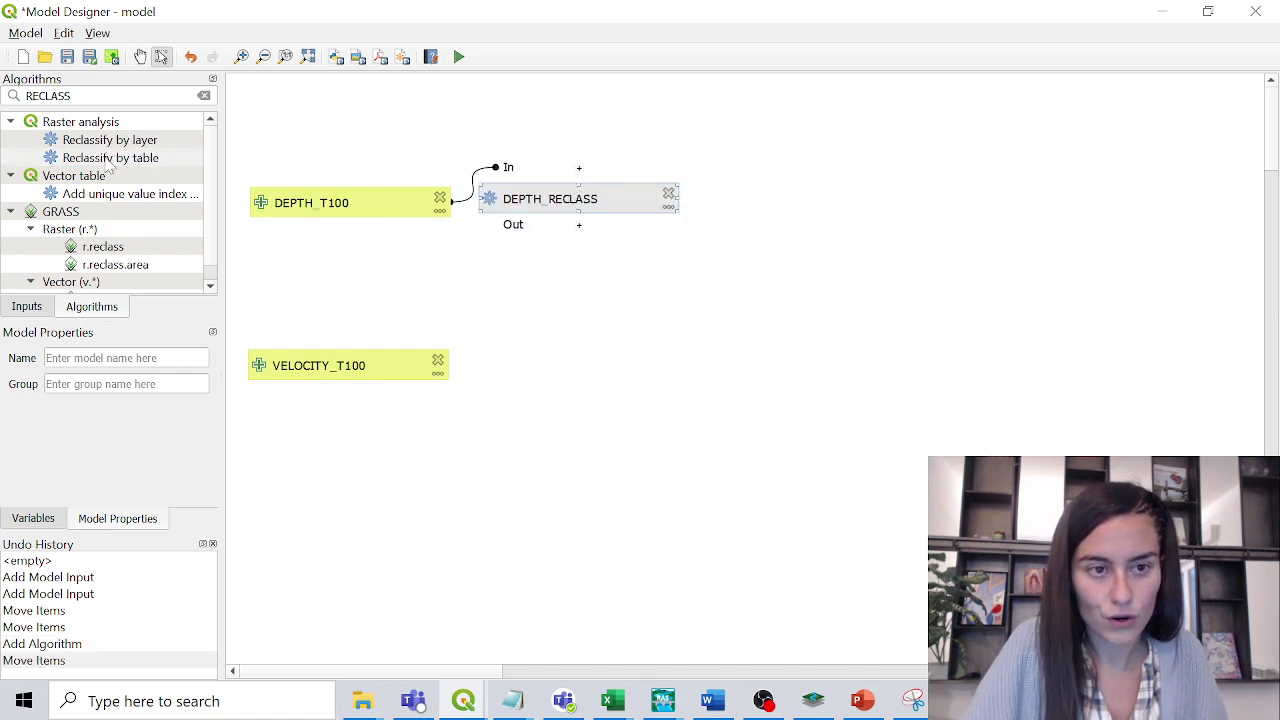
- Add a Reclassify by table step named VELOCITY_RECLASS using VELOCITY_T100
double_click(110, 158)
left_click_drag(418, 188, 210, 172)
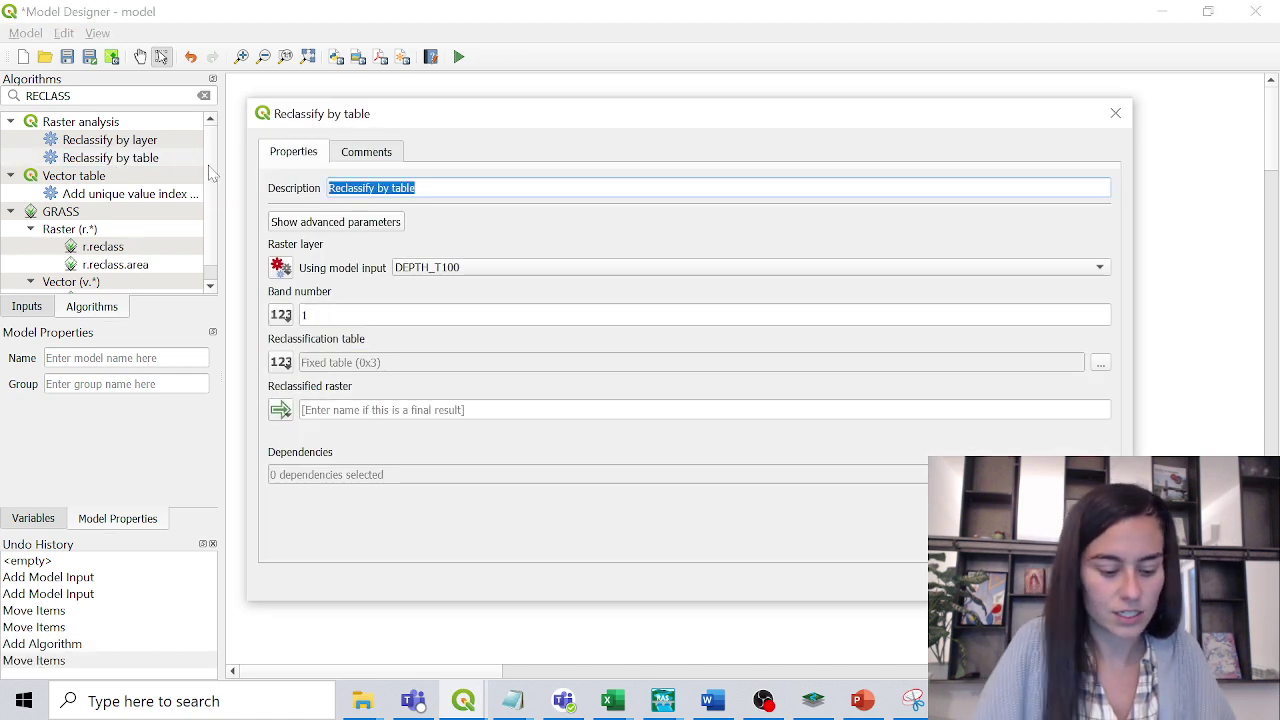
type("VELOCIT")
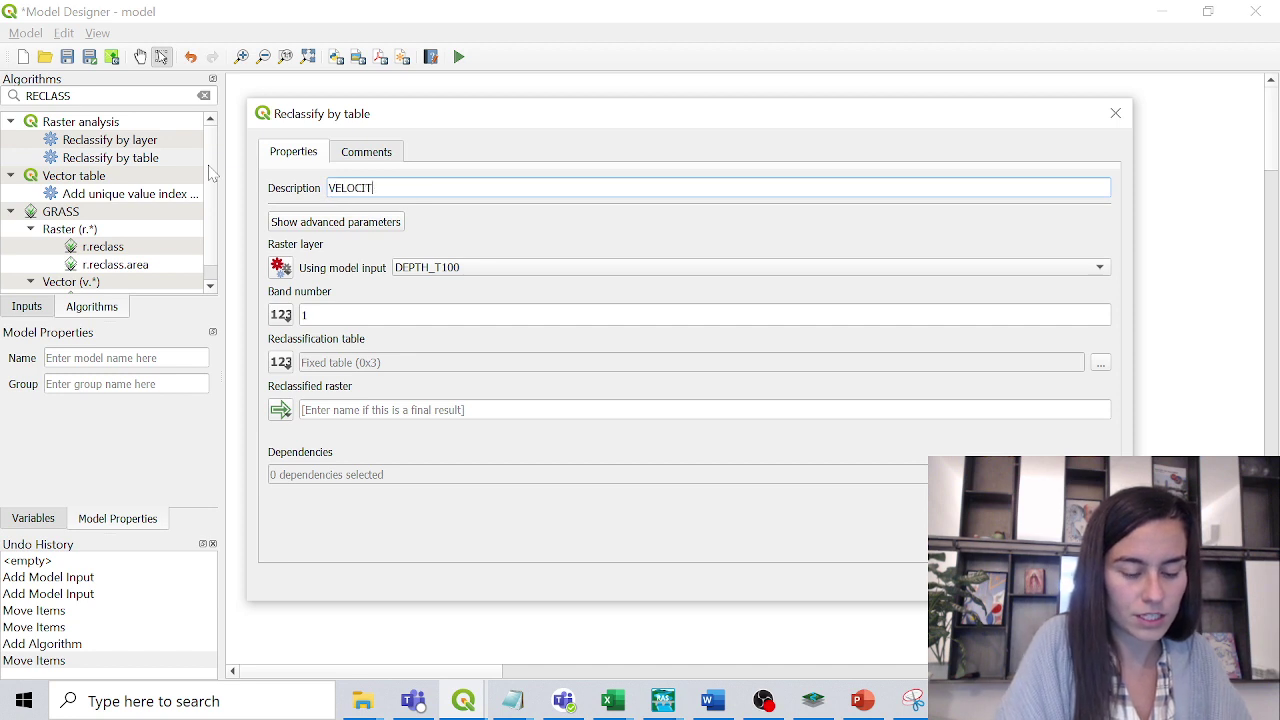
type("Y_RECL")
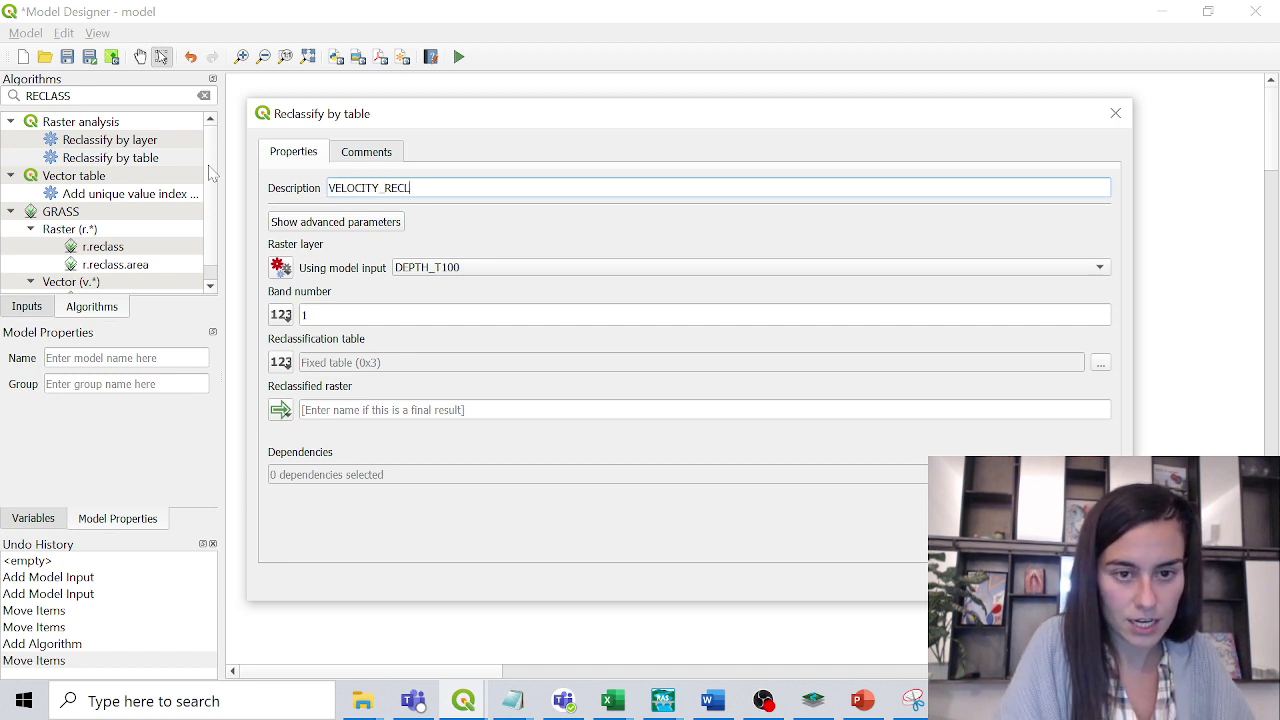
type("ASS")
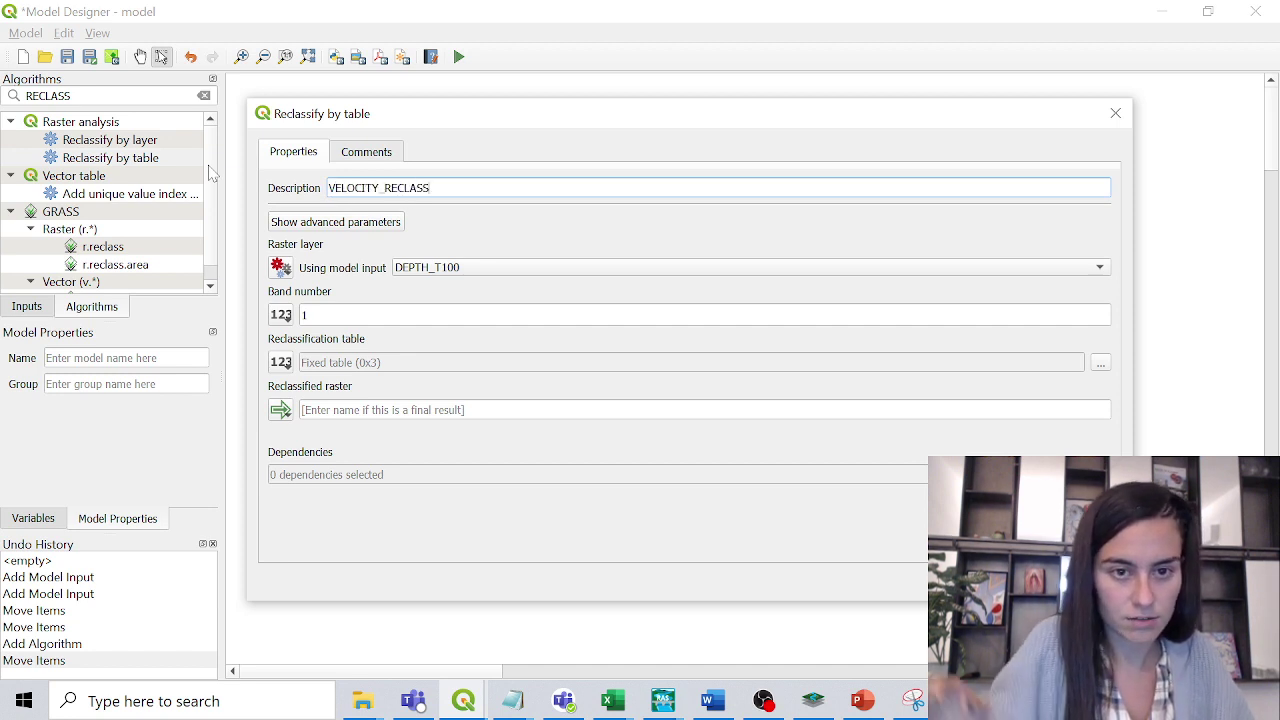
left_click(452, 279)
left_click(453, 285)
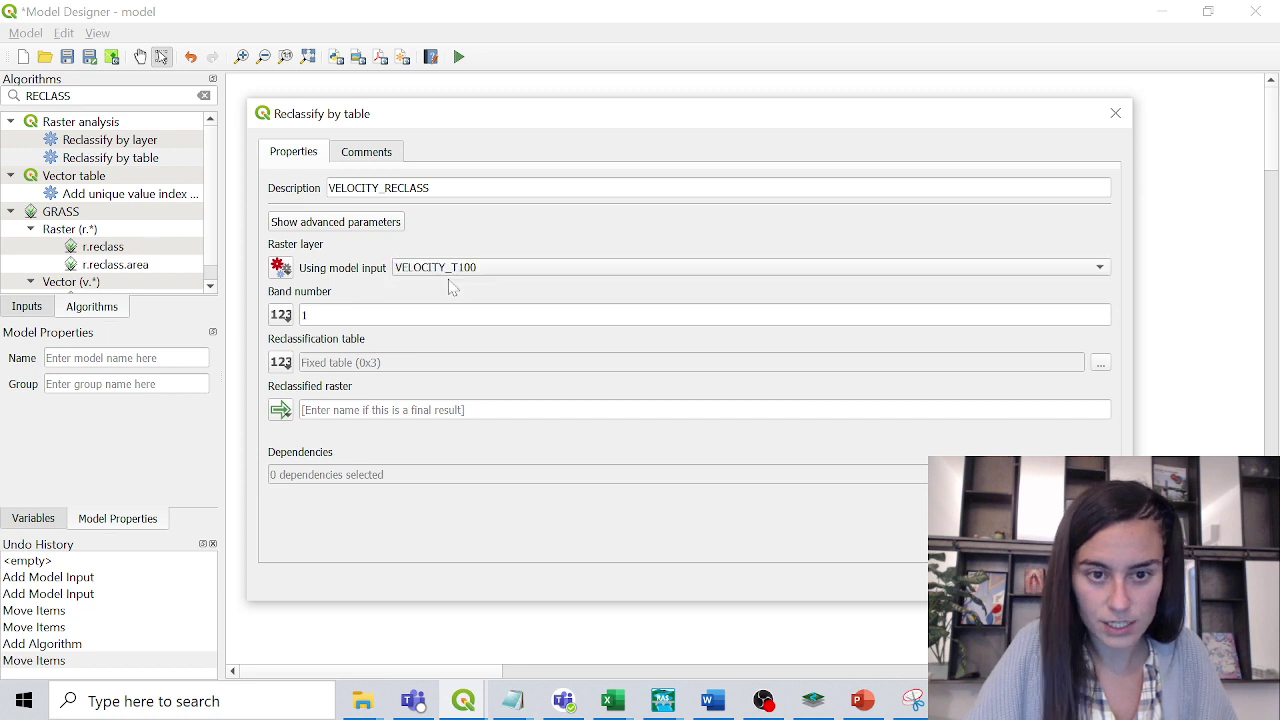
- Fill its reclassification table with one row: minimum 1, maximum 1000, value 1
left_click(1100, 366)
left_click(1068, 210)
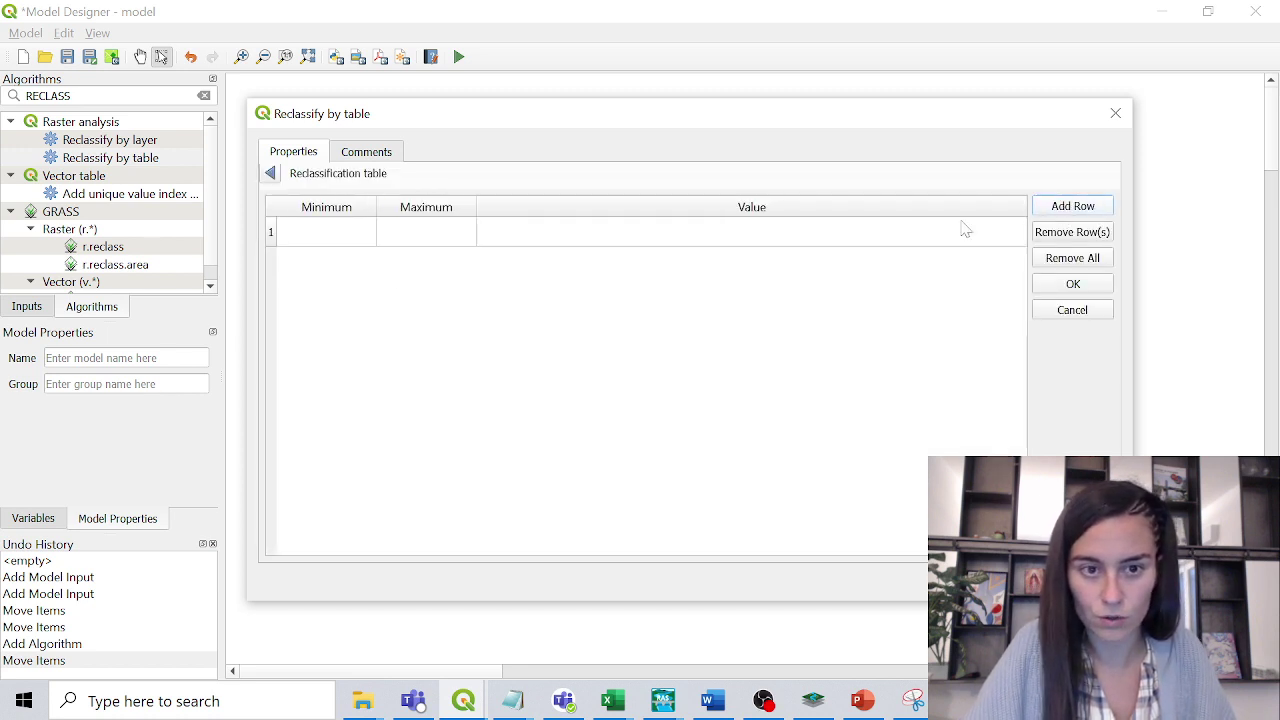
double_click(337, 237)
type("1")
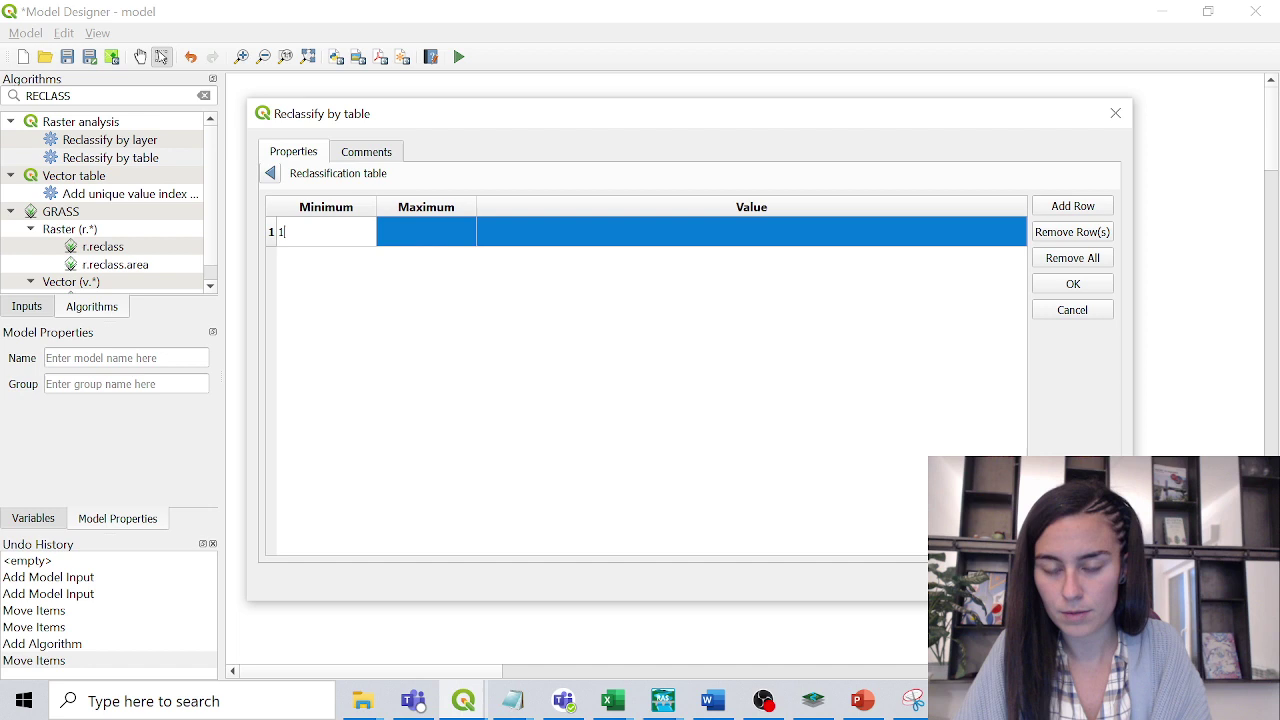
double_click(434, 238)
type("1000")
double_click(510, 237)
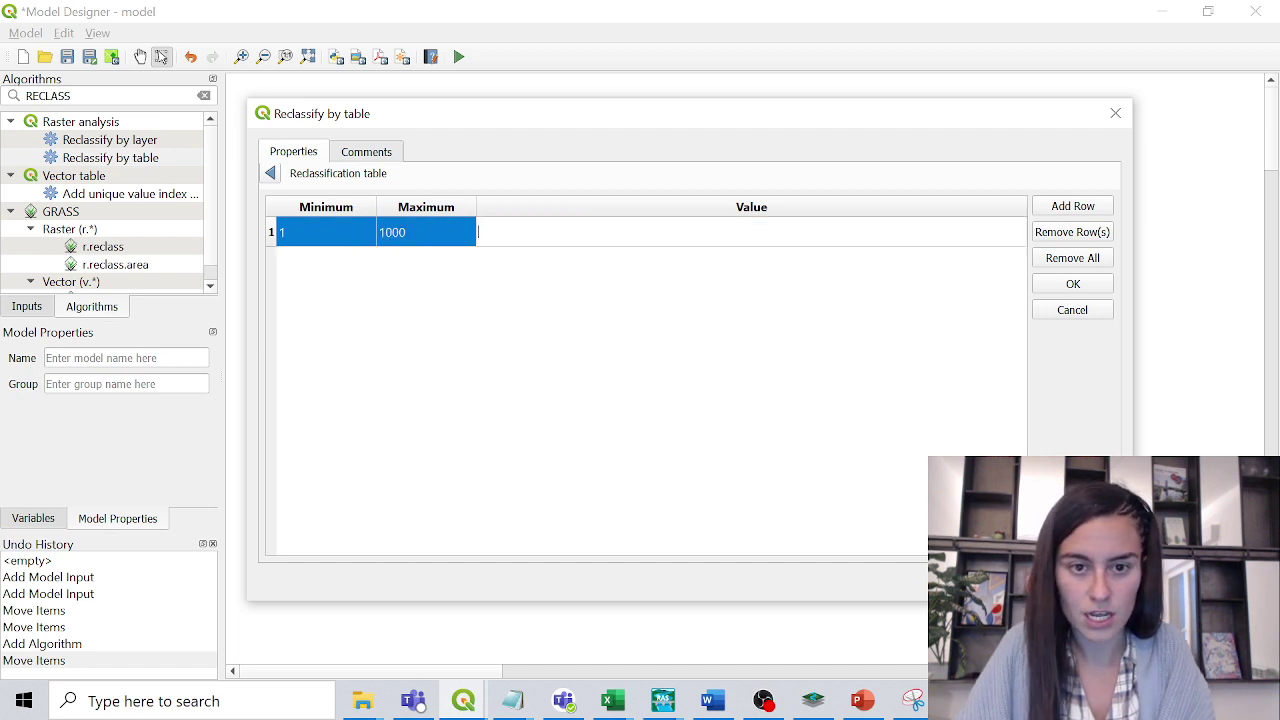
type("1")
left_click(1073, 284)
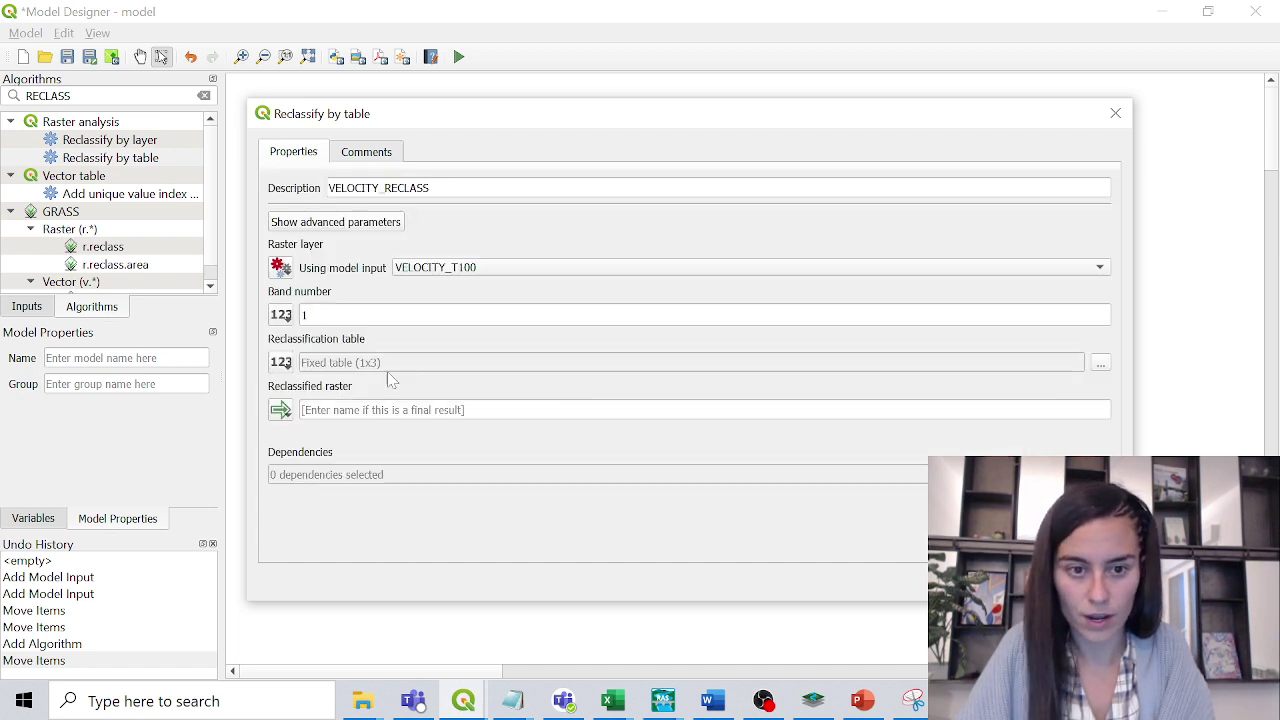
- Use no data for unmatched values, add the step, and place it beside VELOCITY_T100
left_click(329, 226)
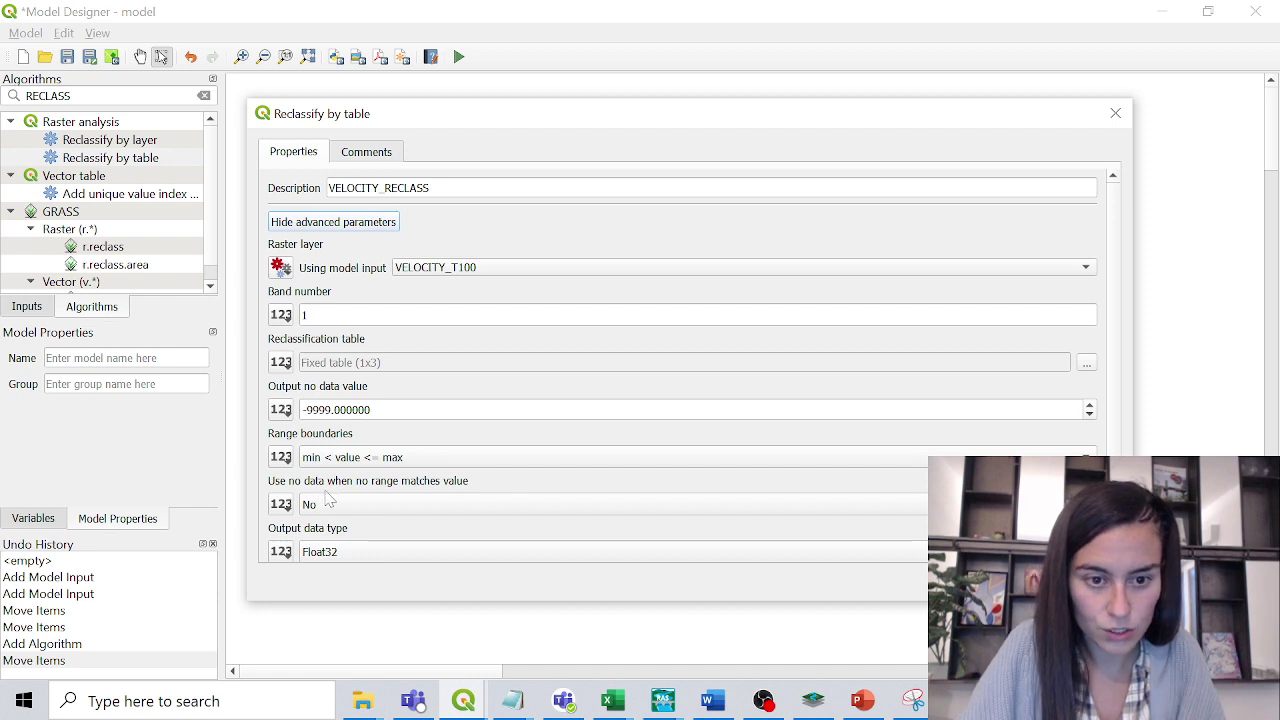
left_click(331, 505)
left_click(314, 485)
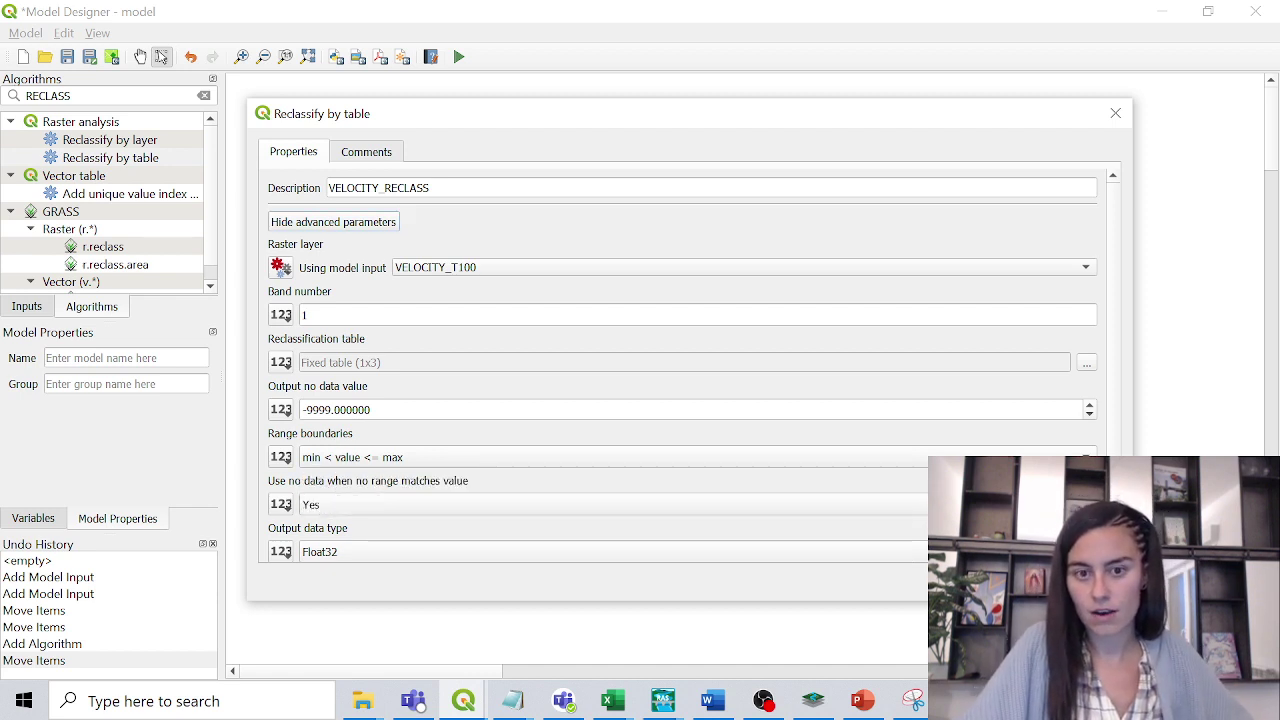
key("Return")
left_click_drag(765, 290, 542, 363)
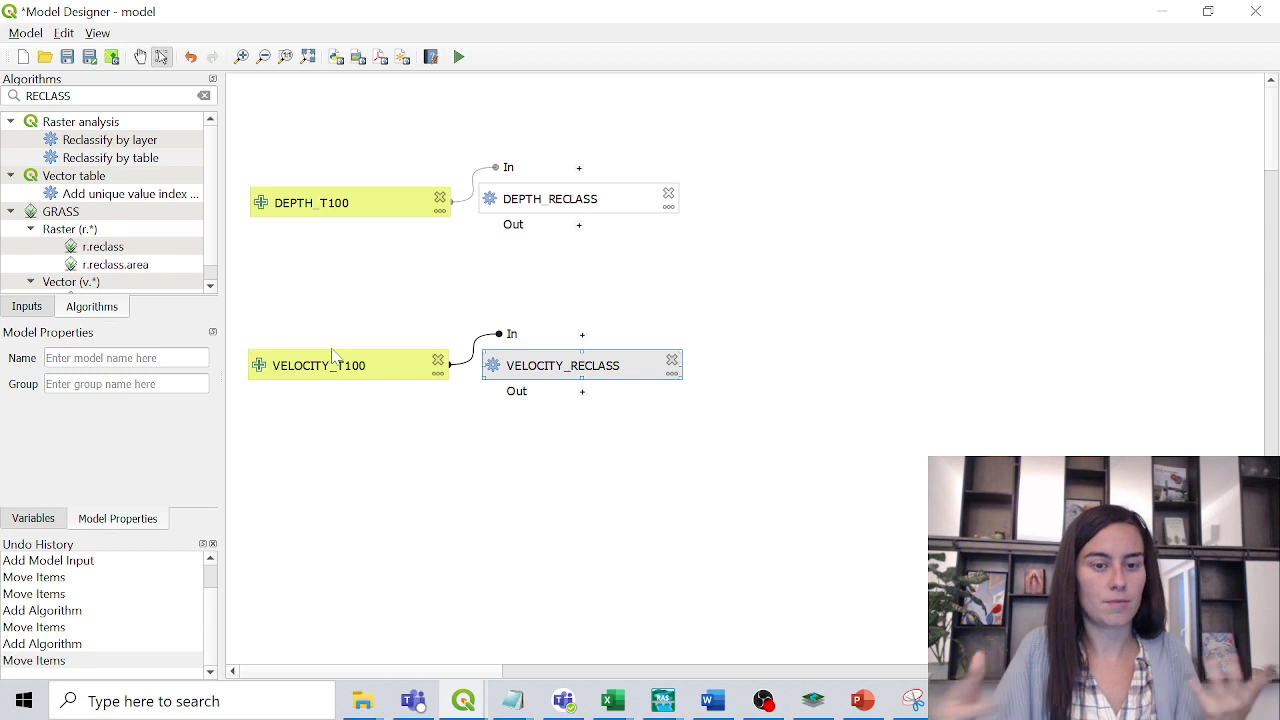
- Search for RASTER CALCULATOR and add the GDAL Raster calculator step
left_click(99, 92)
left_click_drag(99, 92, 8, 103)
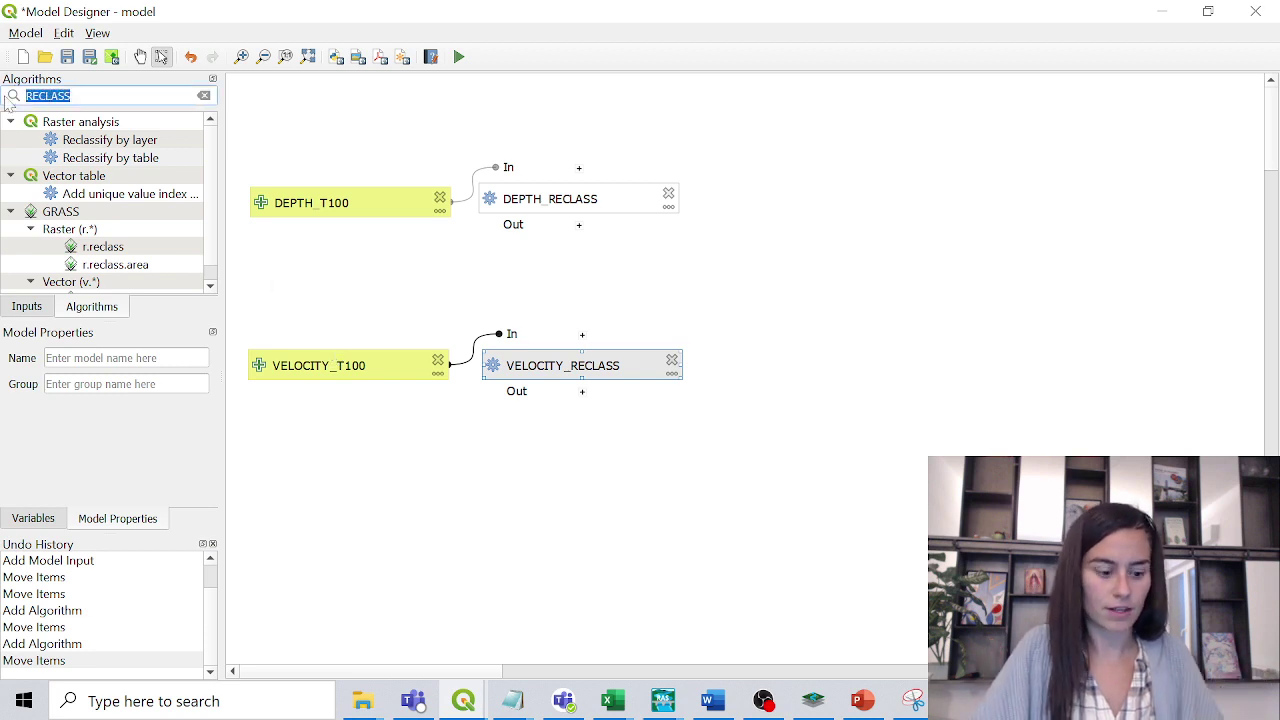
type("RASTER CALCULATOR")
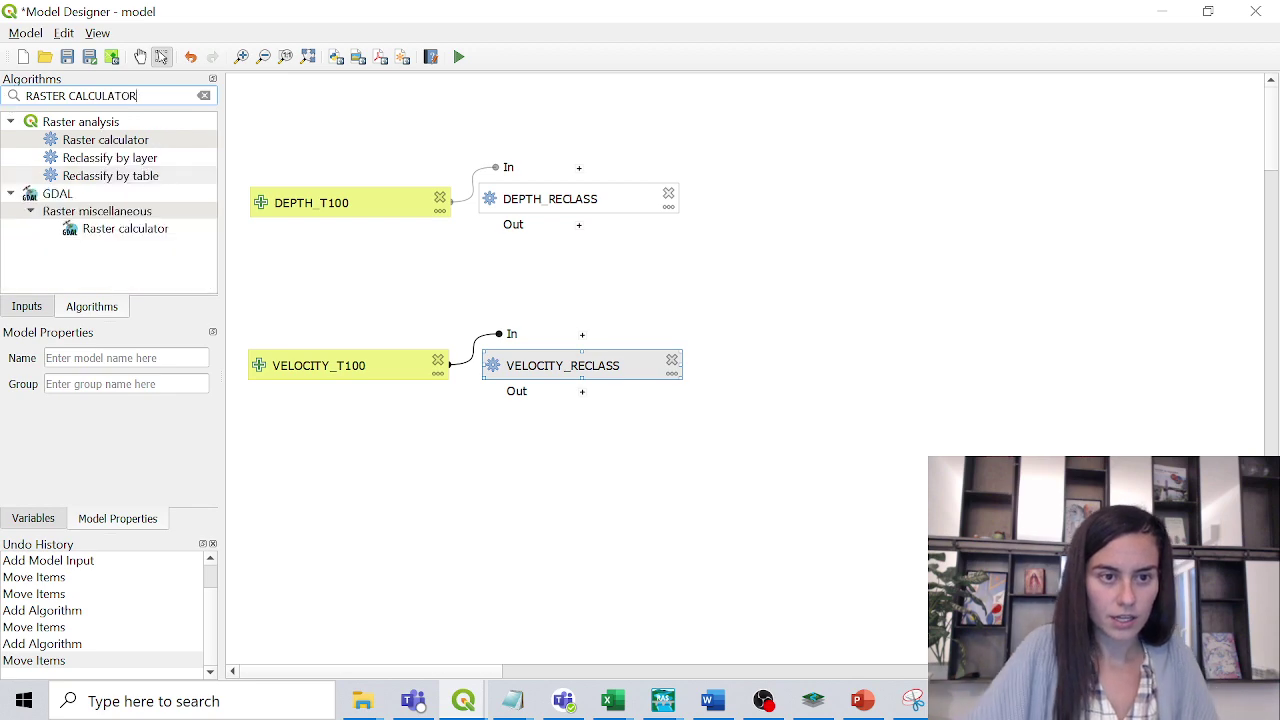
double_click(108, 232)
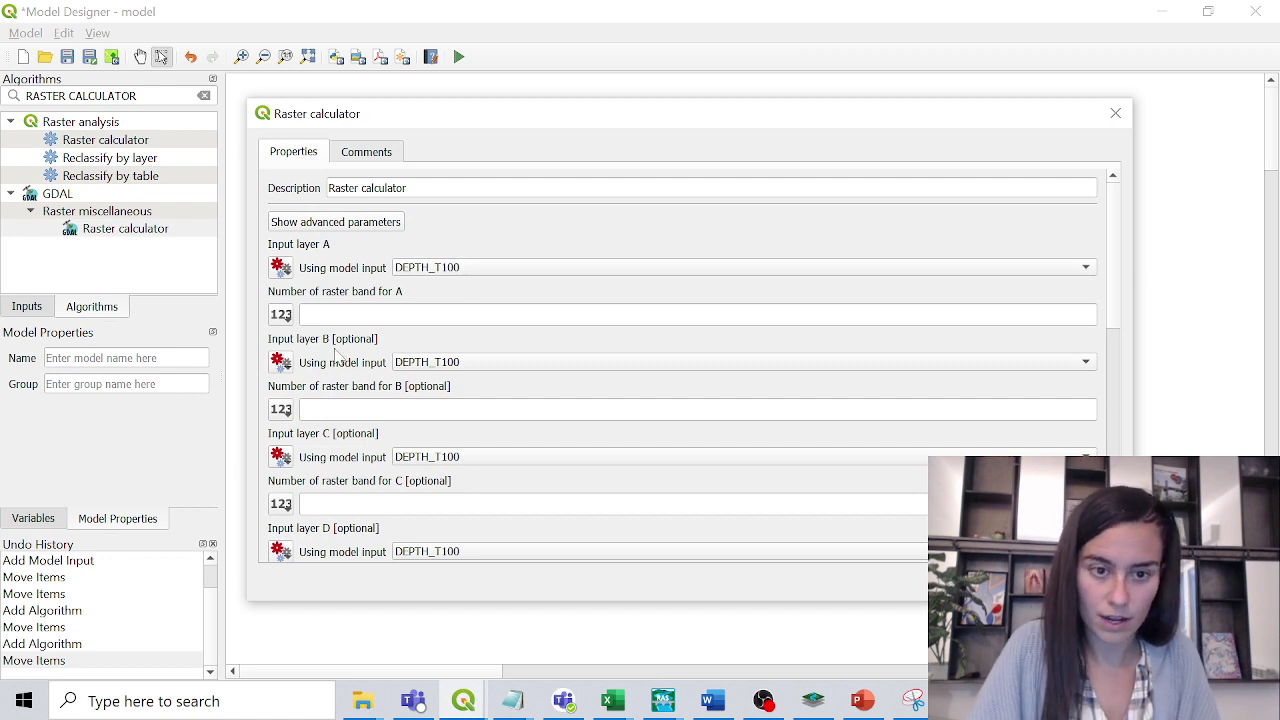
- Set layer B to VELOCITY_T100, both bands to 1, and the calculation to A*B
left_click(420, 363)
left_click(433, 381)
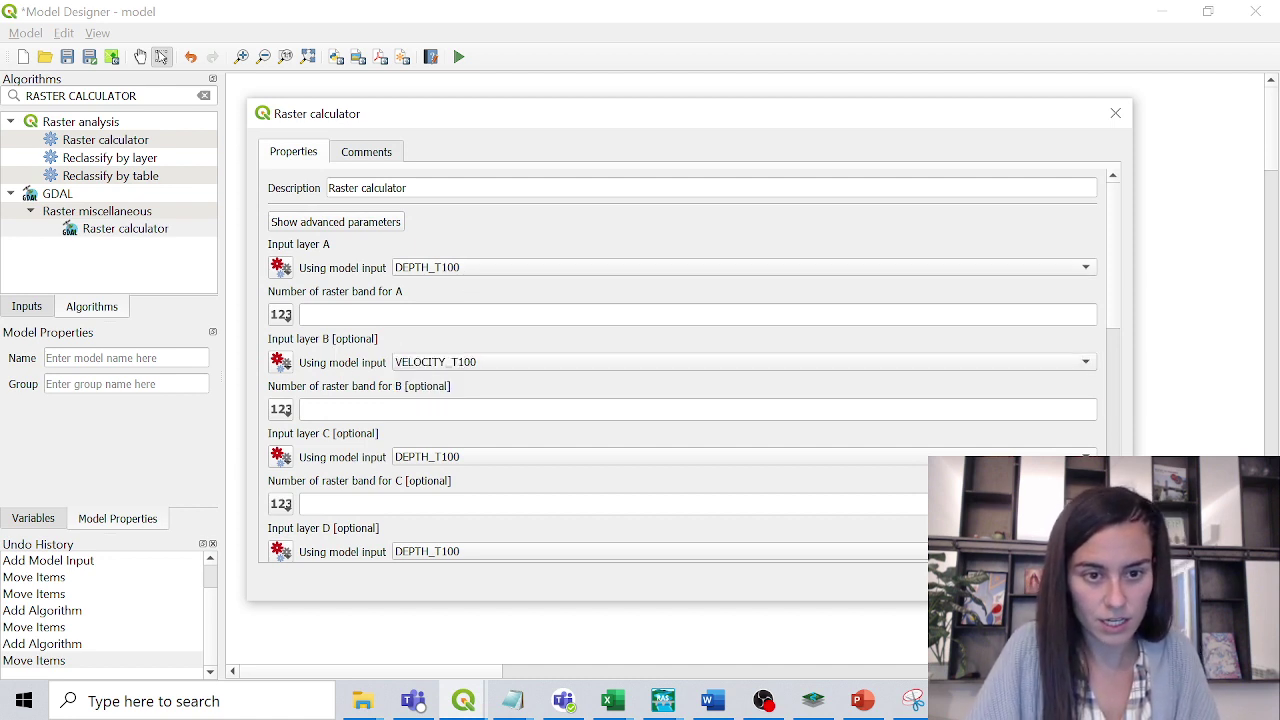
left_click(302, 314)
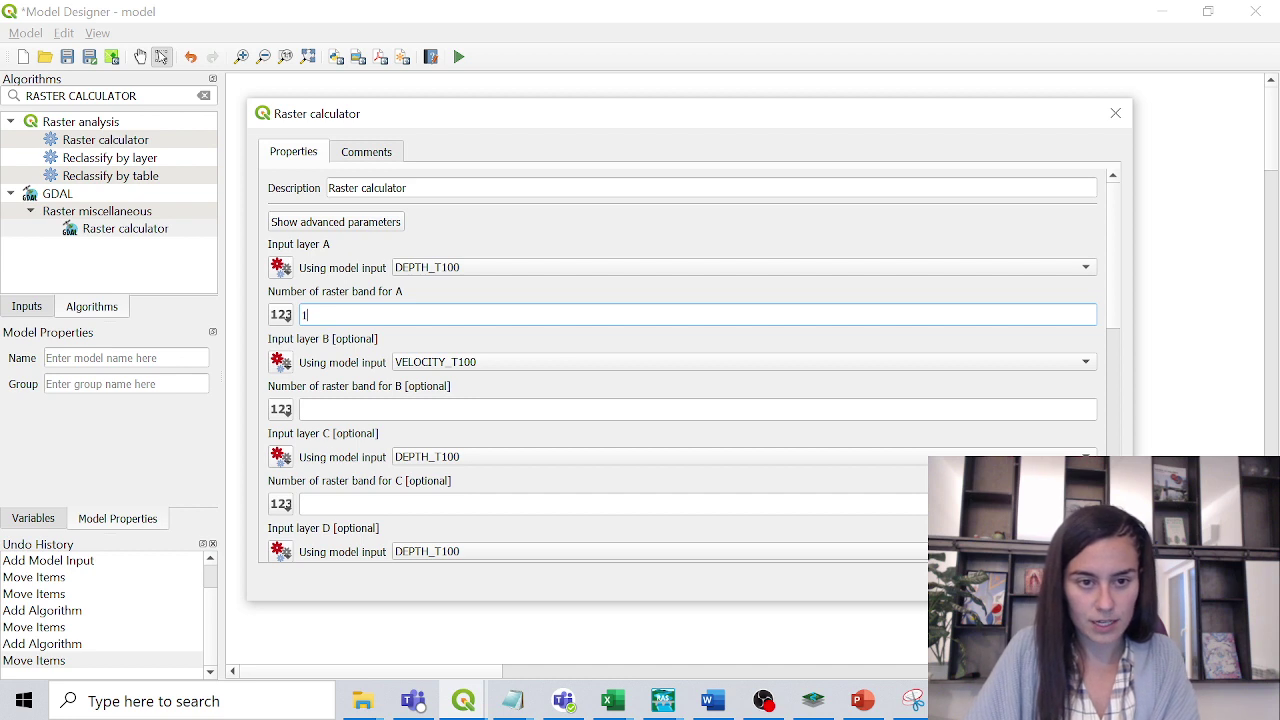
left_click(302, 409)
type("1")
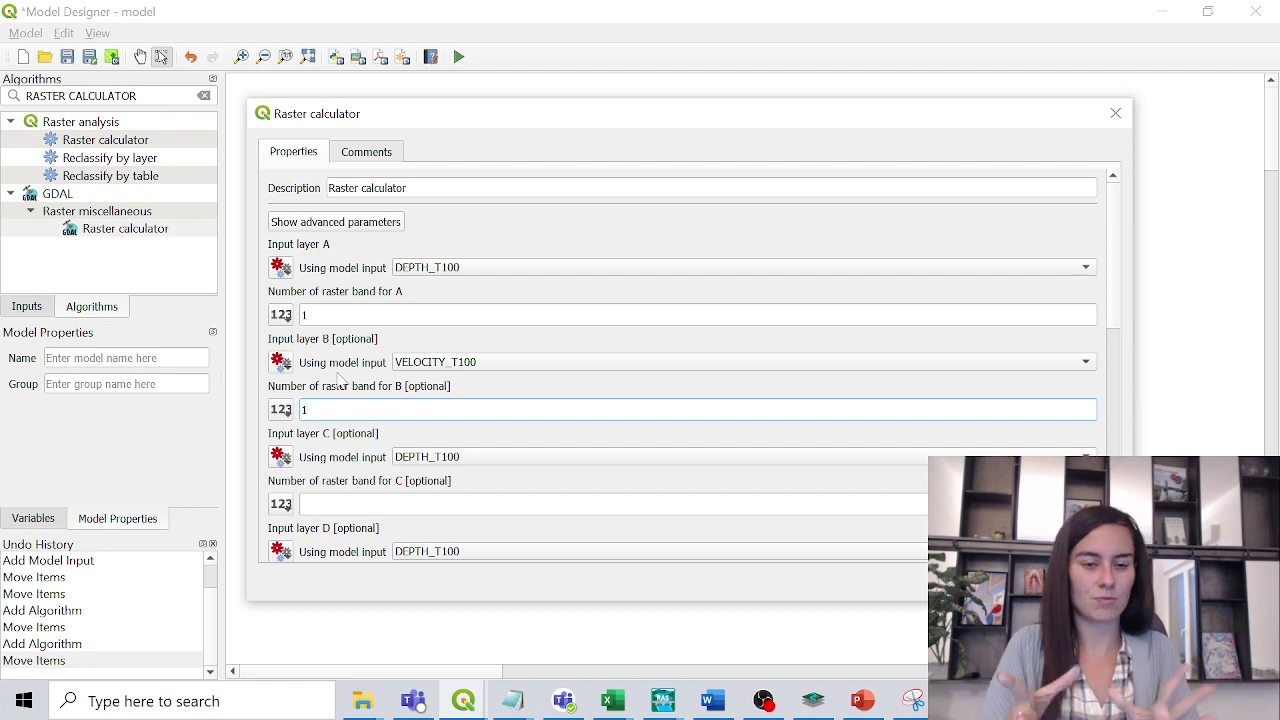
left_click_drag(1110, 272, 1100, 442)
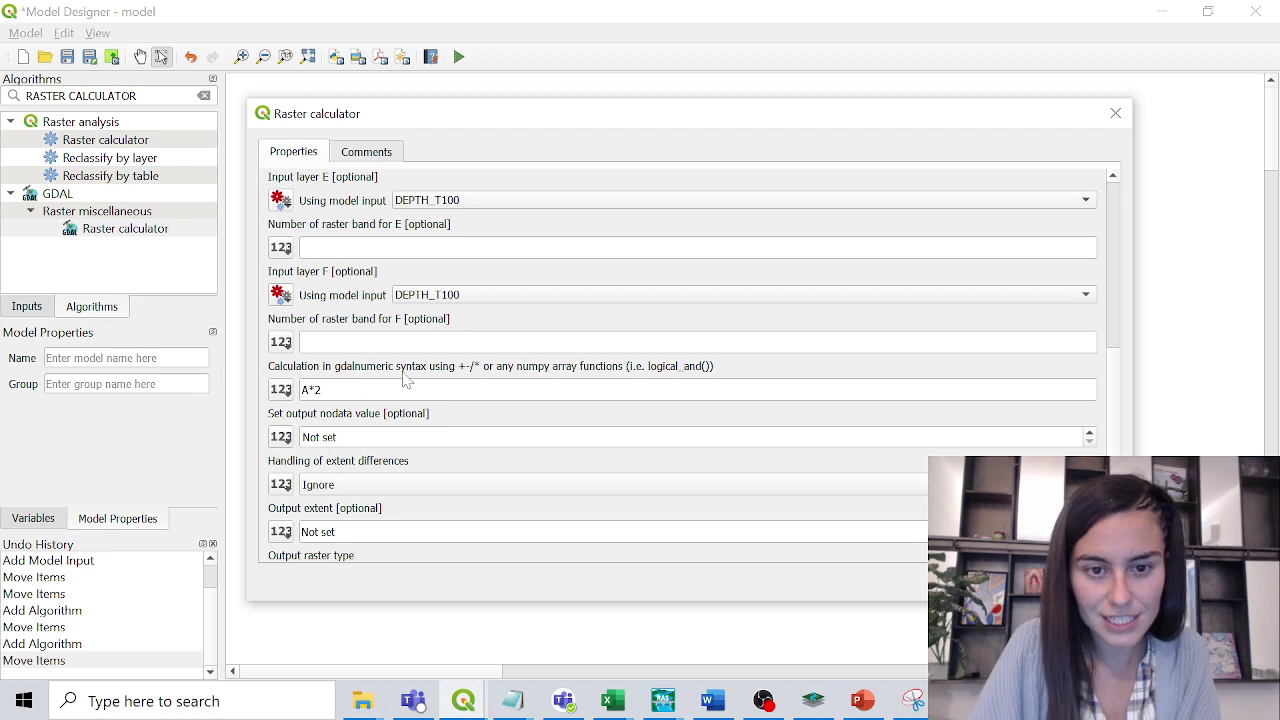
left_click_drag(360, 390, 303, 397)
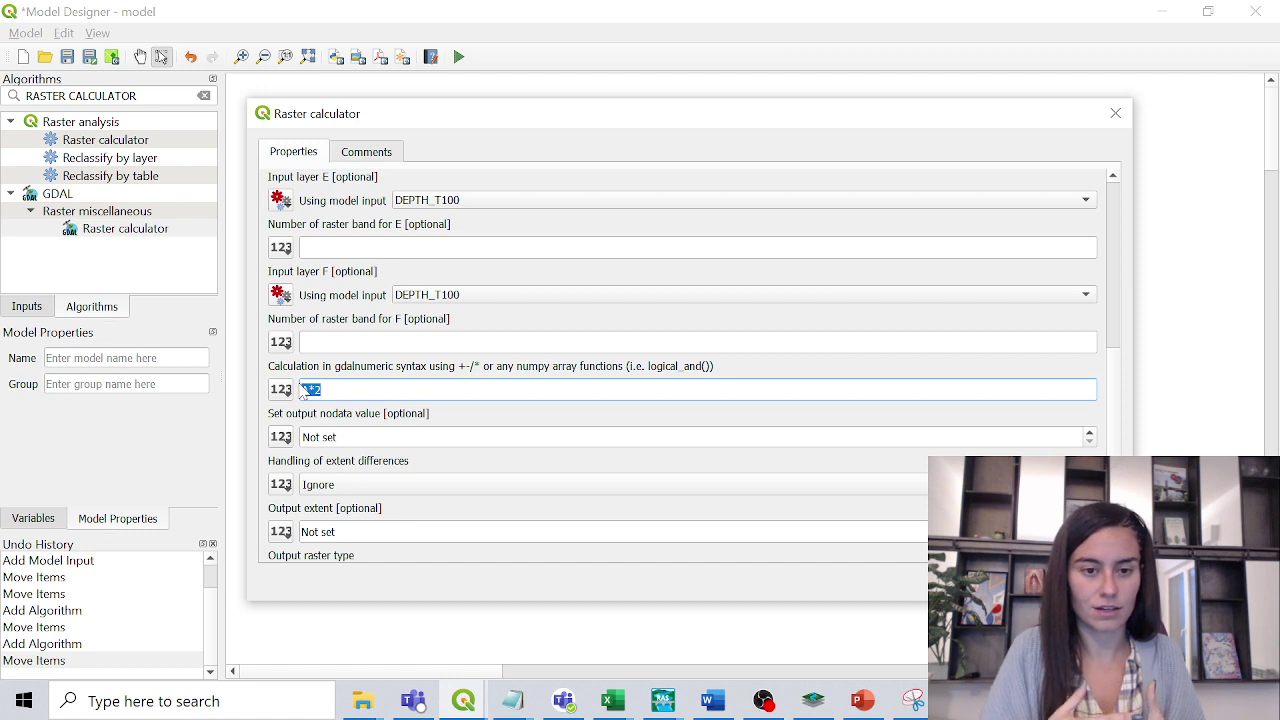
key("Right")
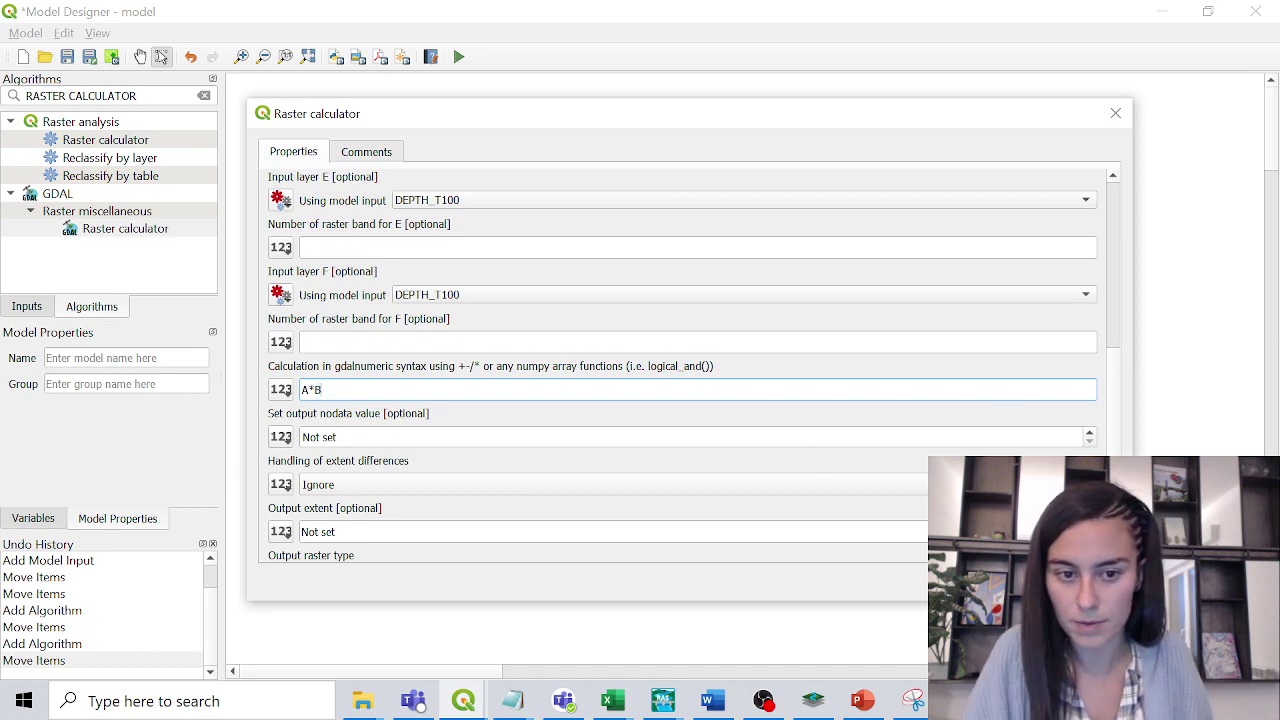
left_click(1010, 580)
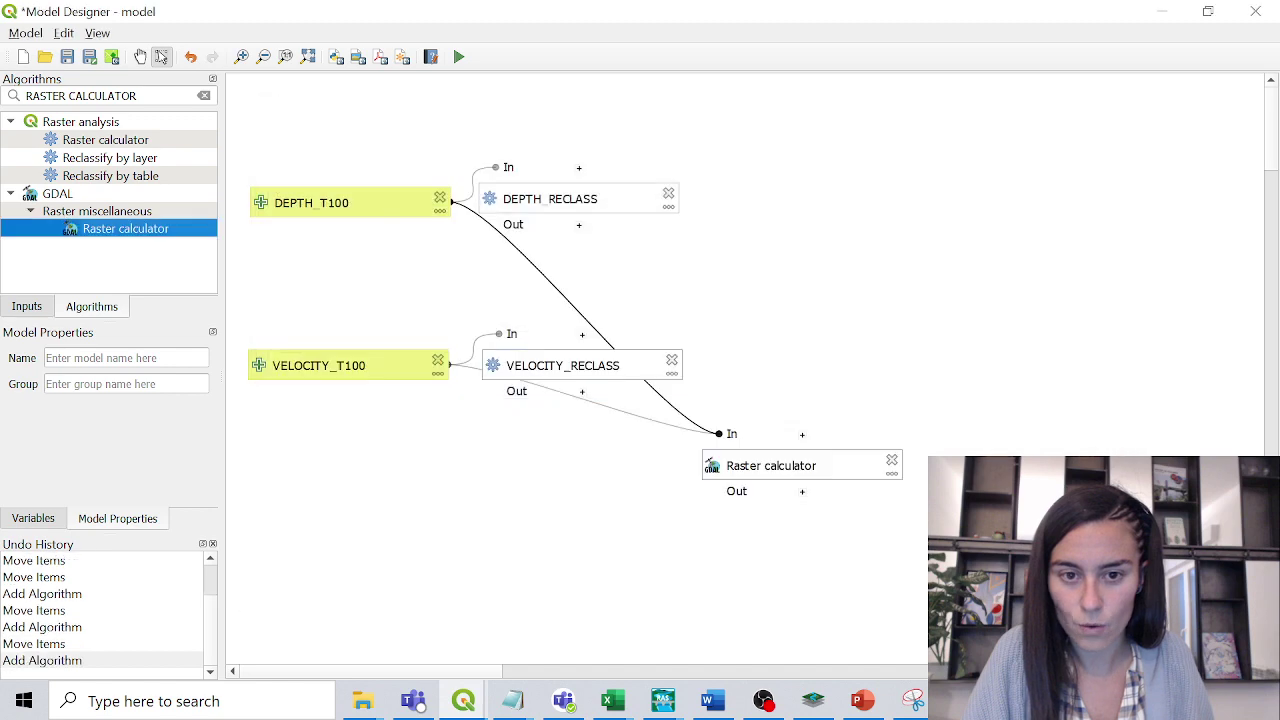
- Place the calculator node between the inputs and shift both reclassify nodes right
left_click_drag(734, 463, 366, 282)
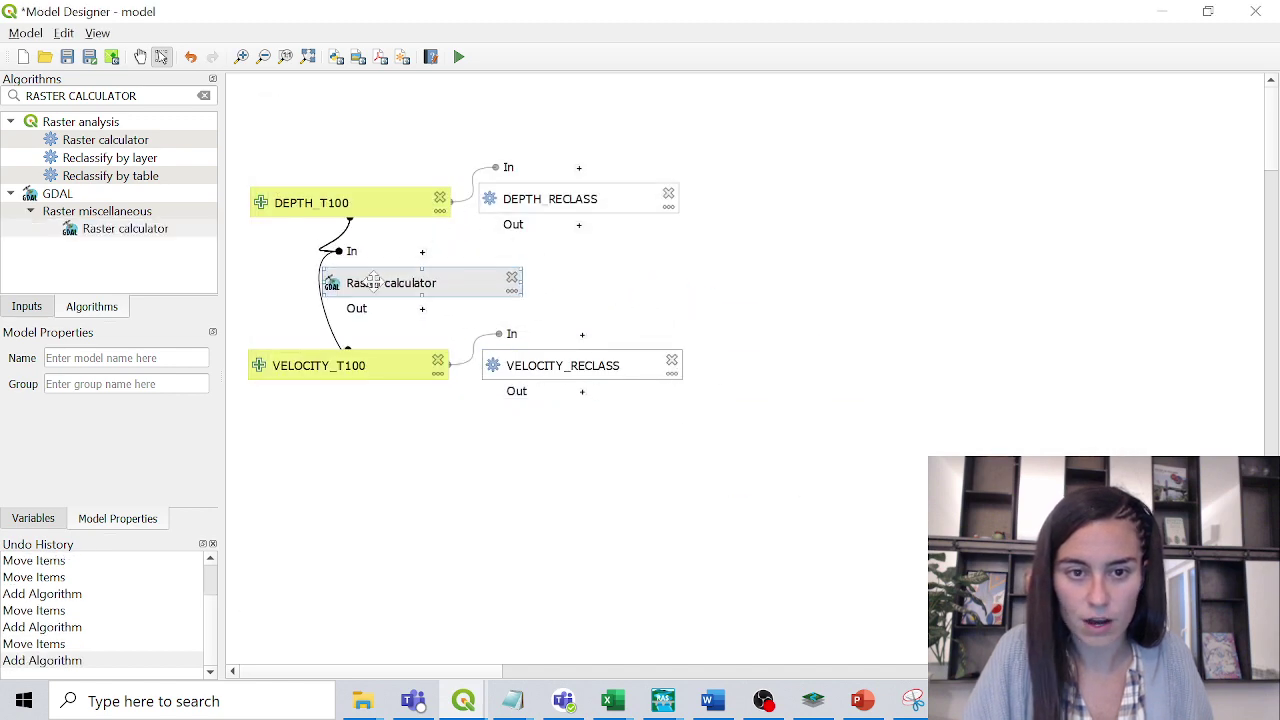
left_click_drag(565, 200, 652, 202)
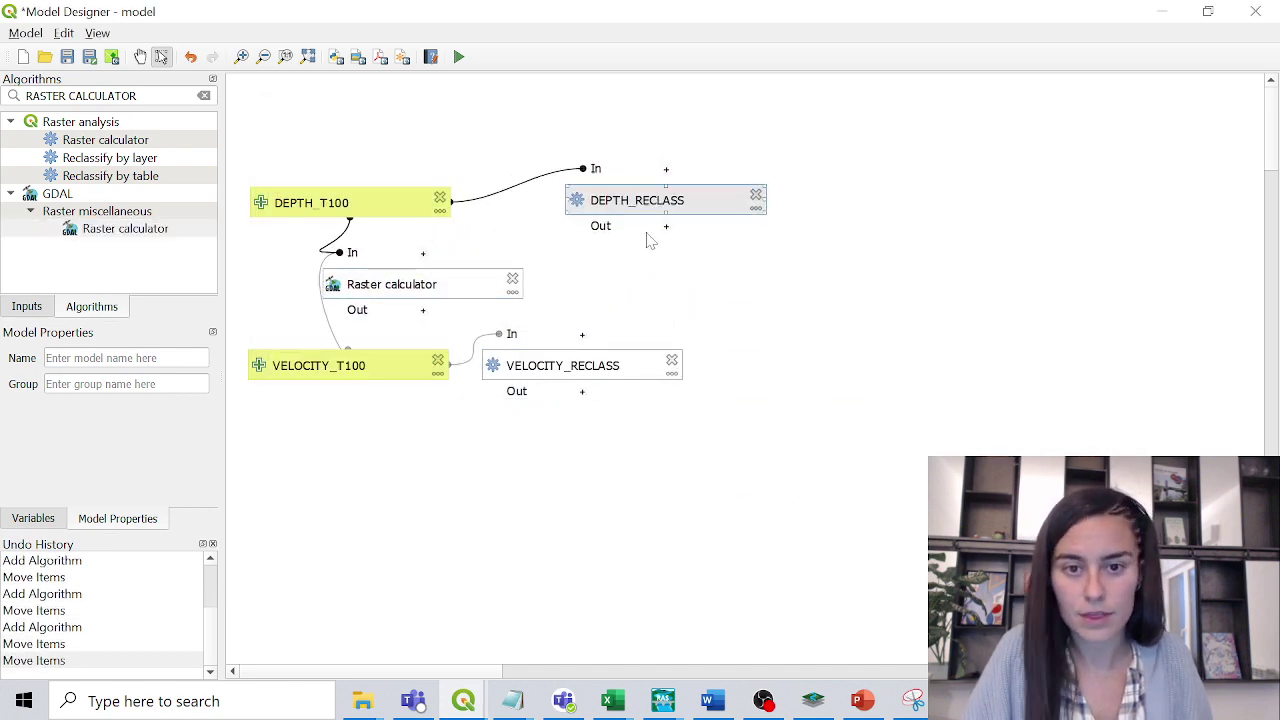
left_click_drag(560, 366, 672, 370)
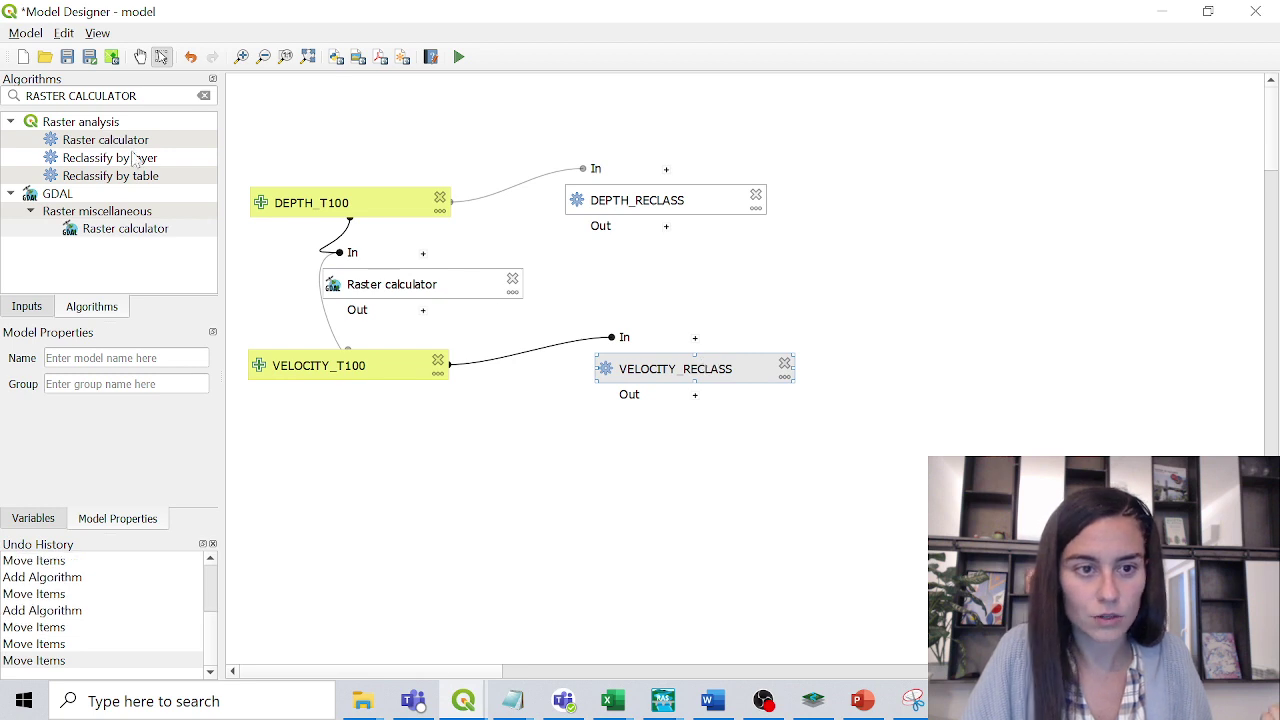
- Search for RECLASS and add another Reclassify by table step
triple_click(110, 95)
type("RECLASS")
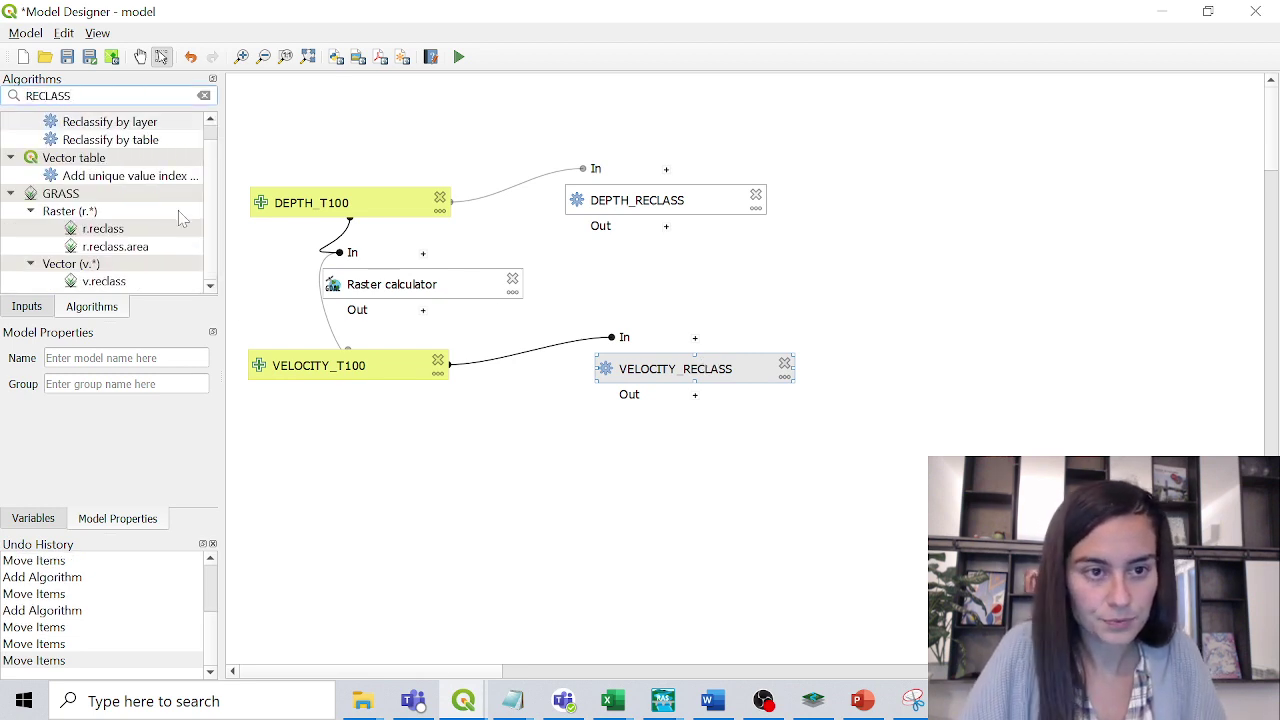
double_click(146, 142)
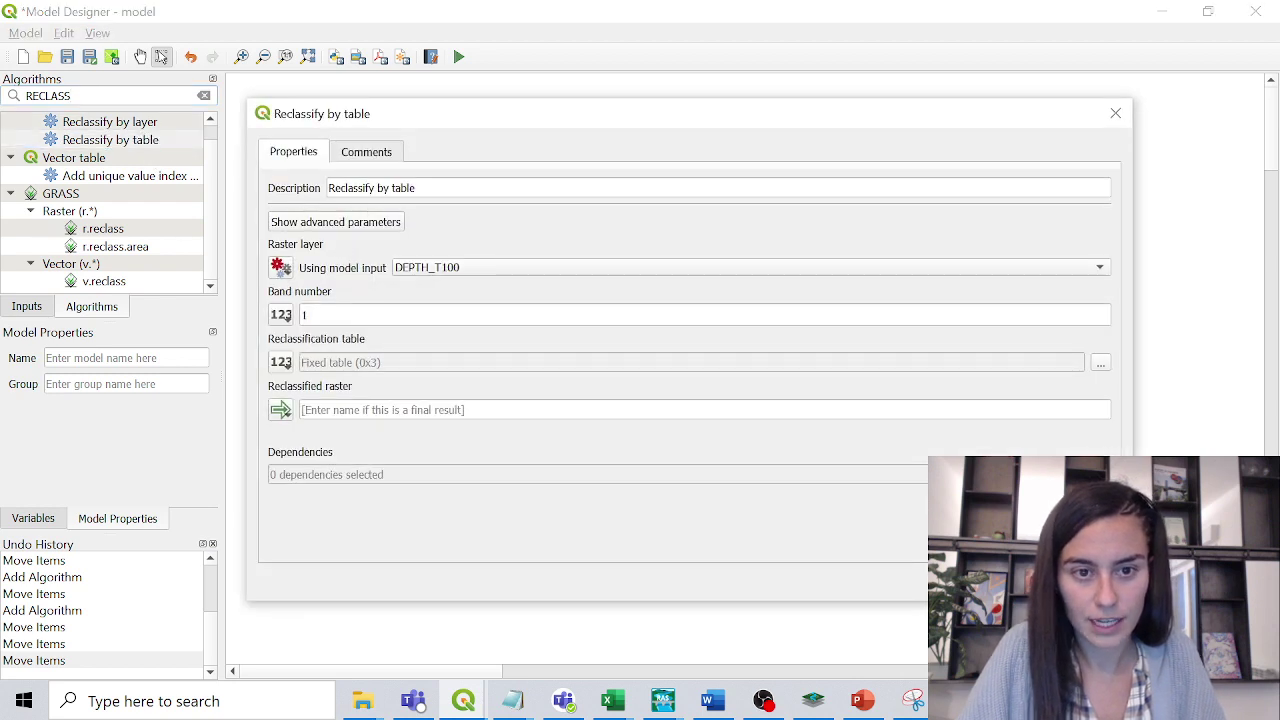
- Name the step PRODUCT_RECLASS and feed it the Raster calculator's output
type("RECLA")
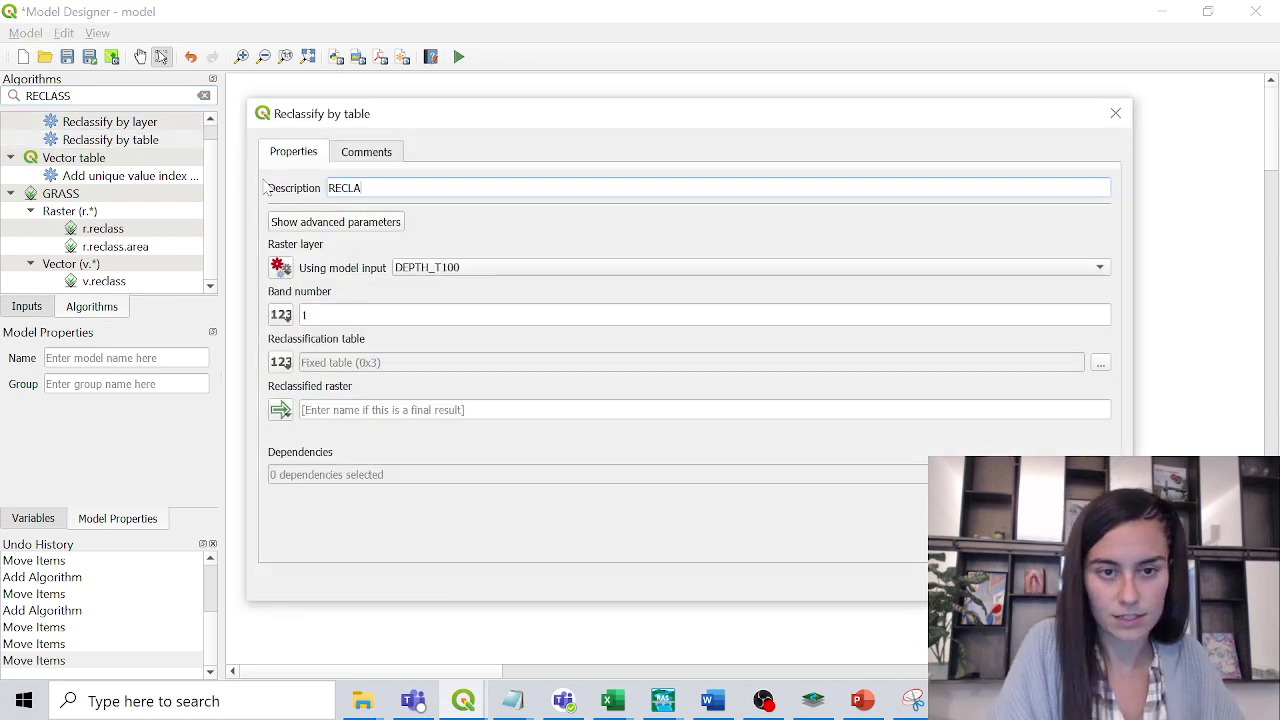
key("BackSpace")
key("BackSpace")
key("BackSpace")
key("BackSpace")
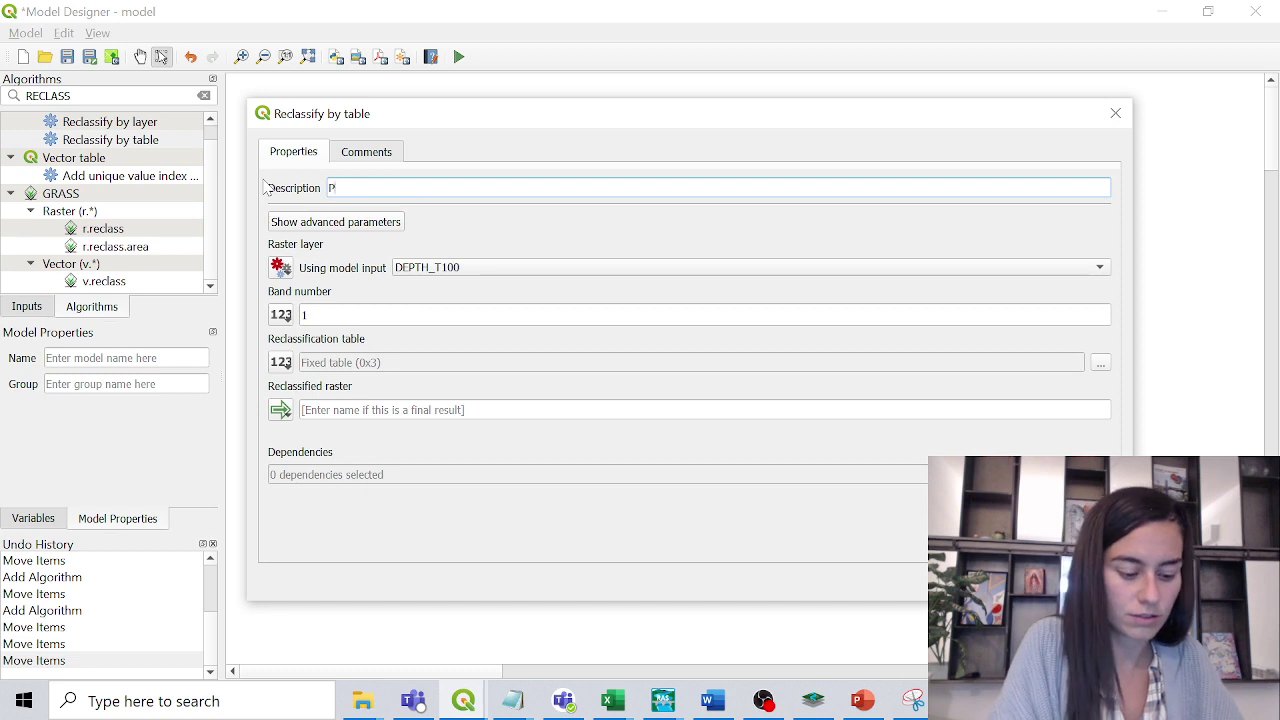
type("PRODUCT_RE")
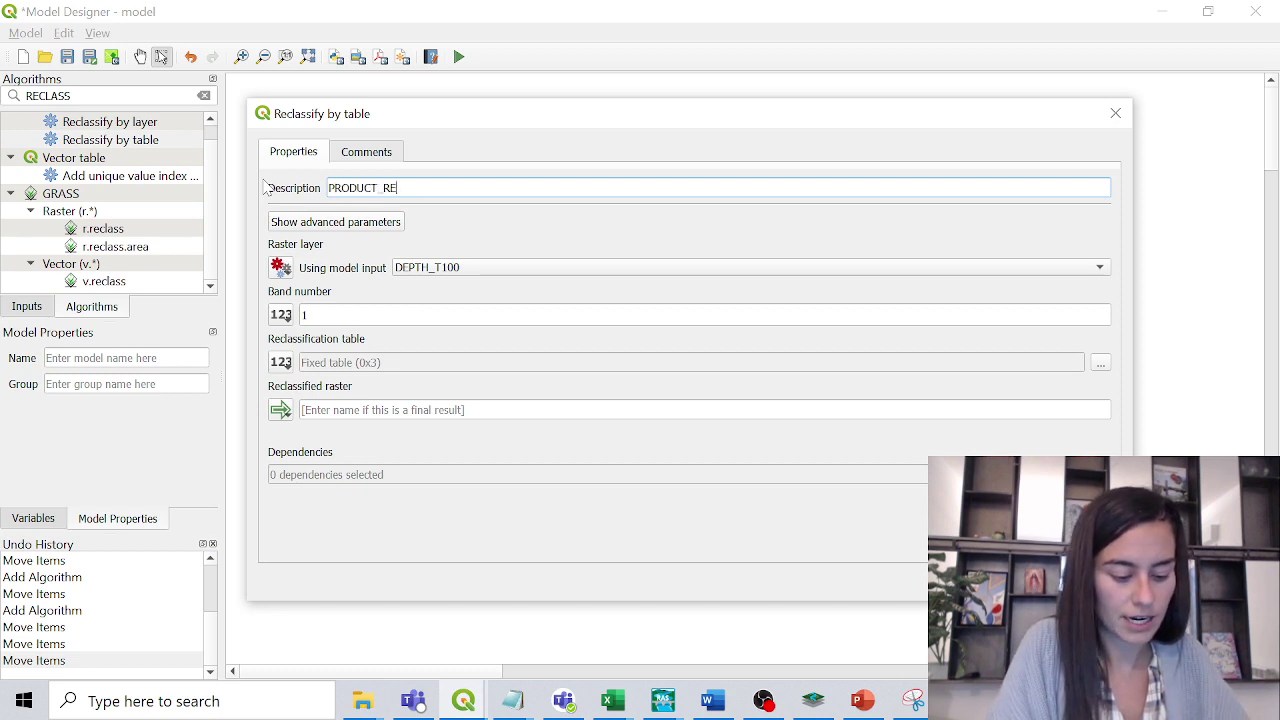
type("CLASS")
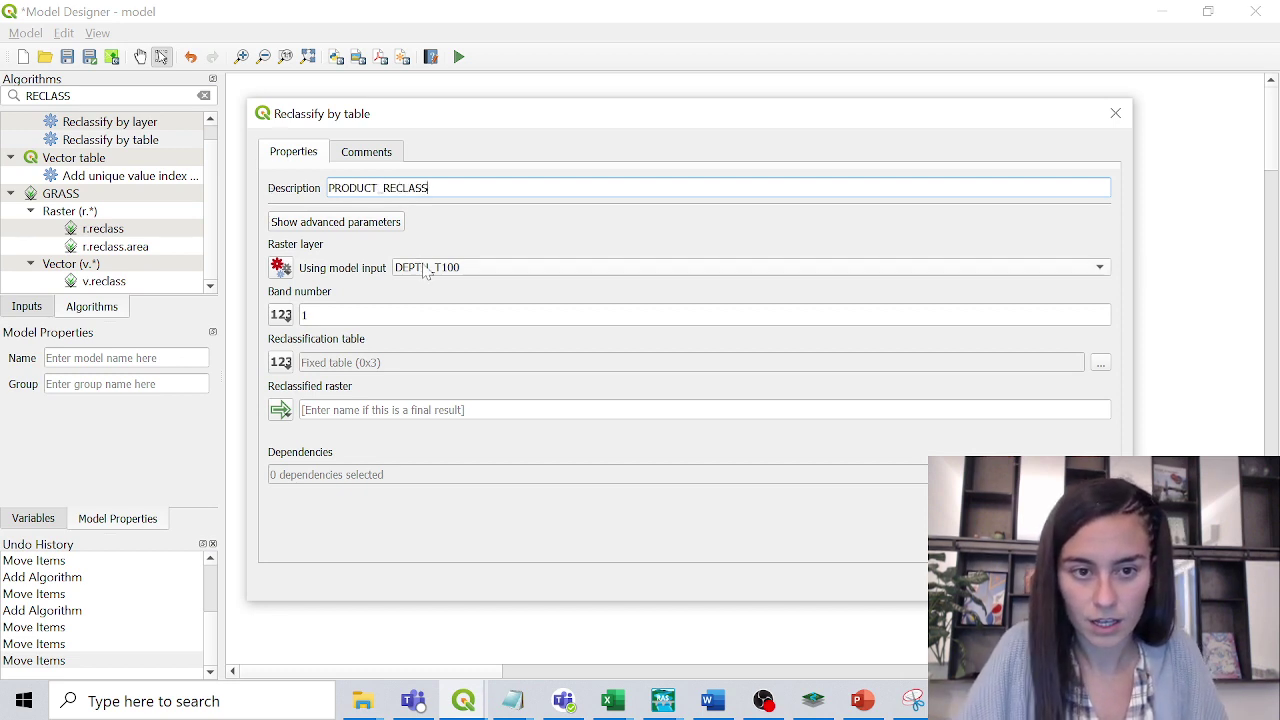
left_click(280, 268)
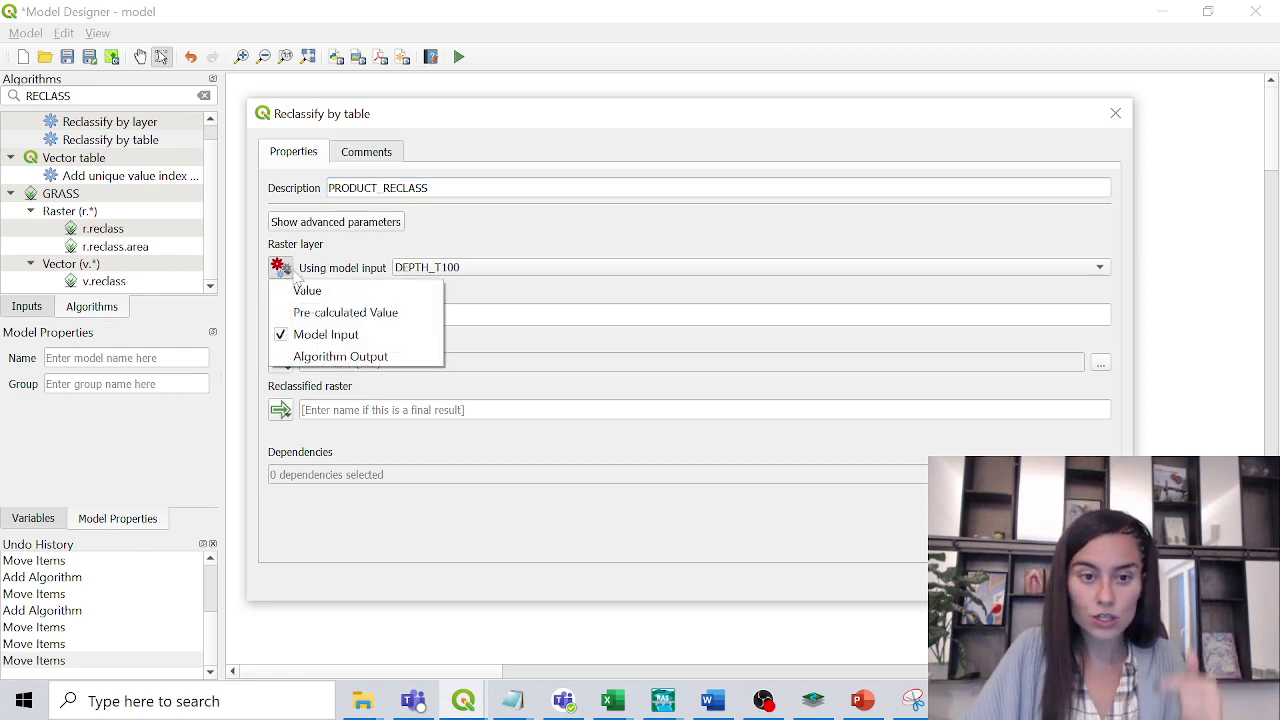
left_click(340, 357)
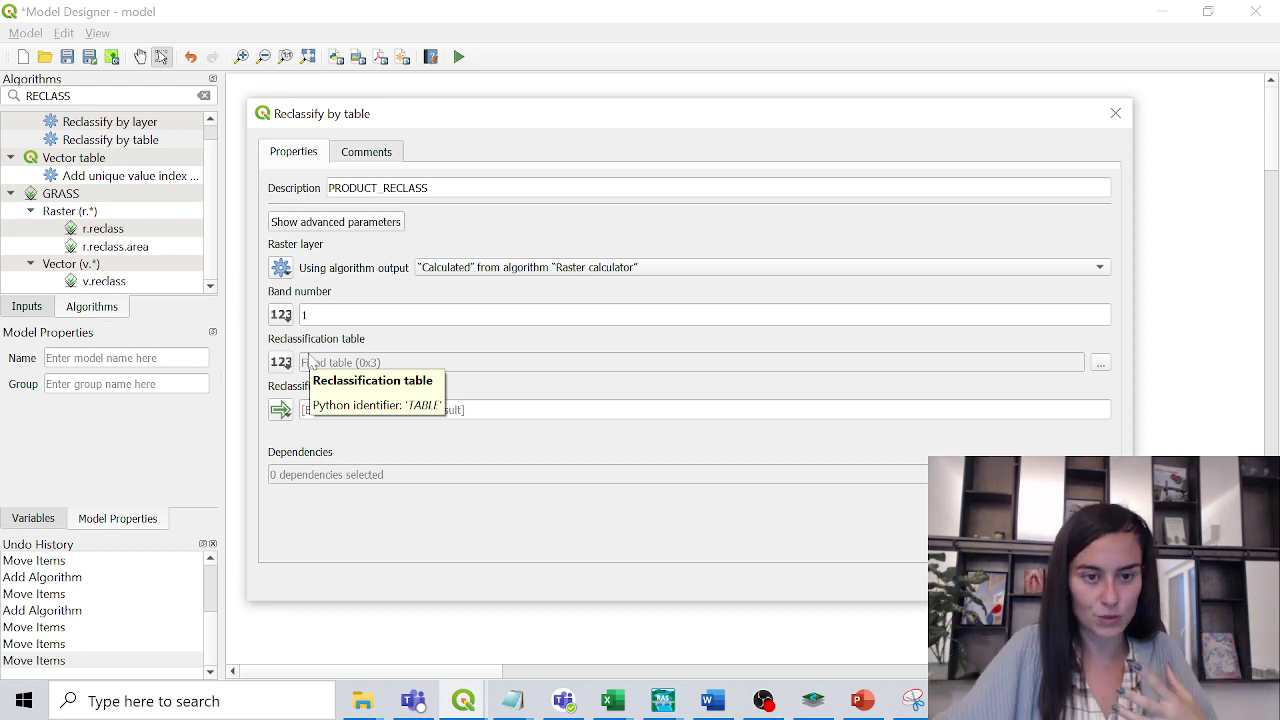
left_click(288, 274)
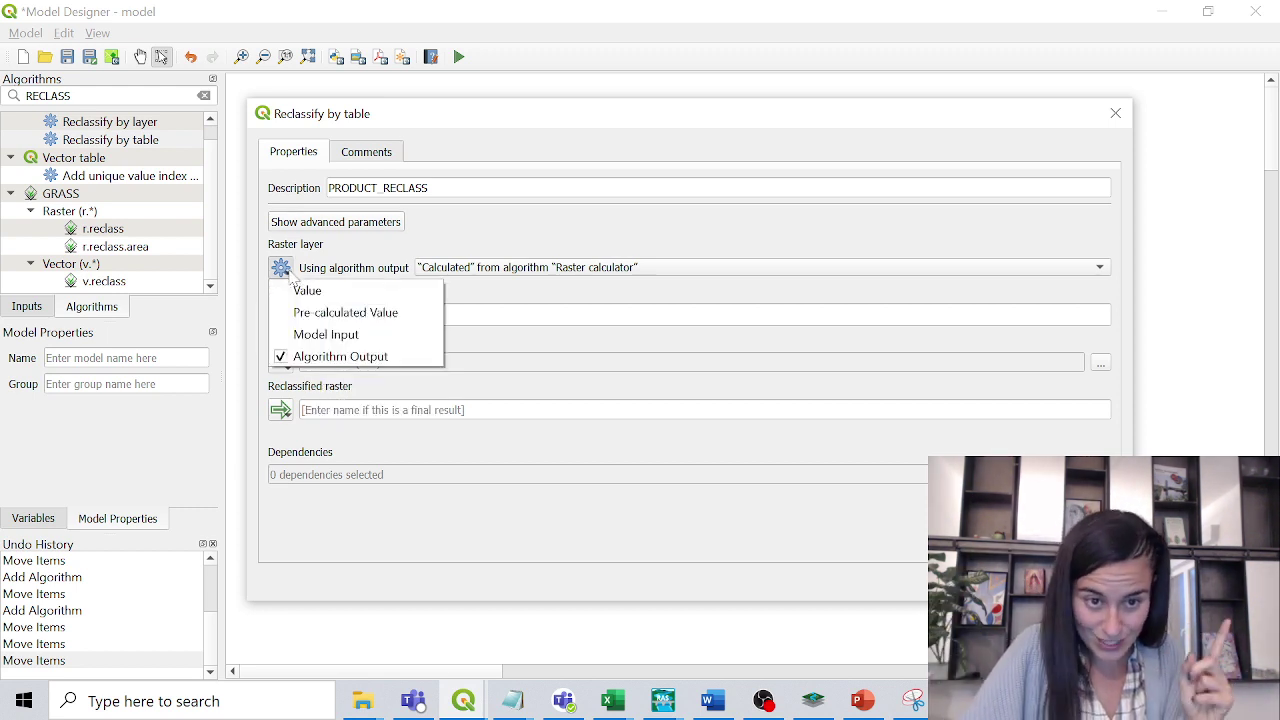
left_click(291, 279)
left_click(531, 268)
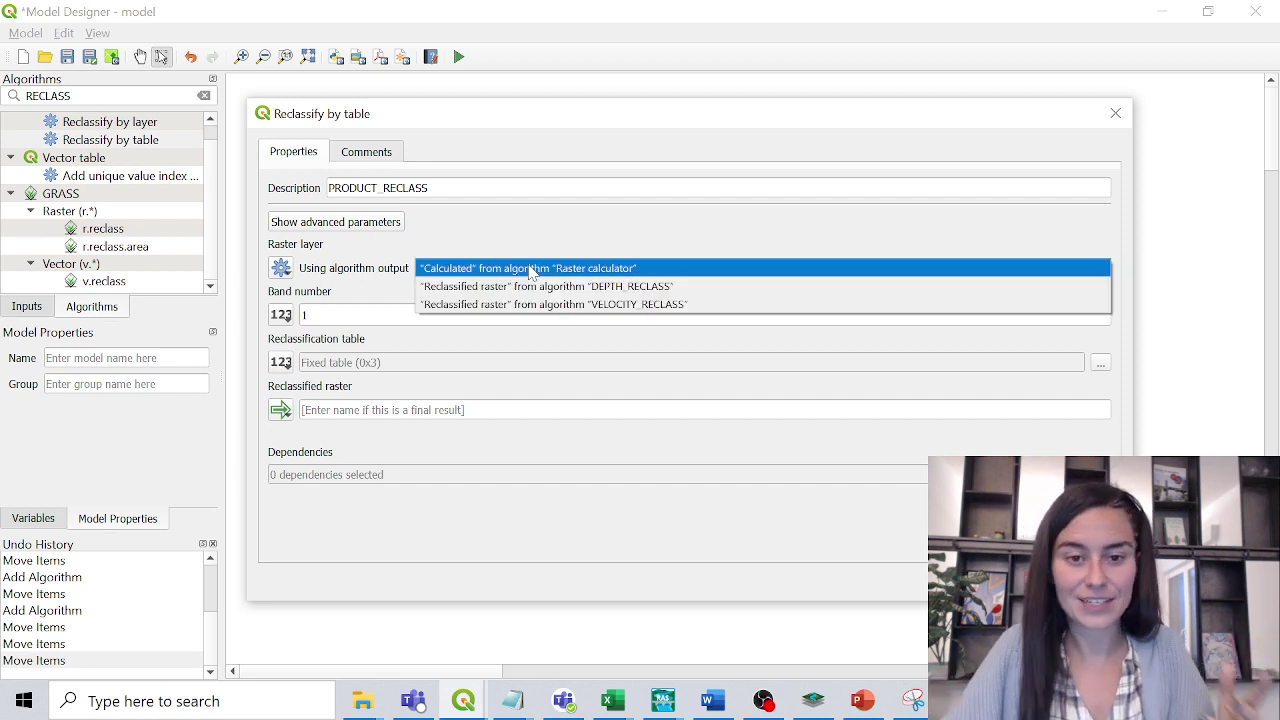
left_click(531, 270)
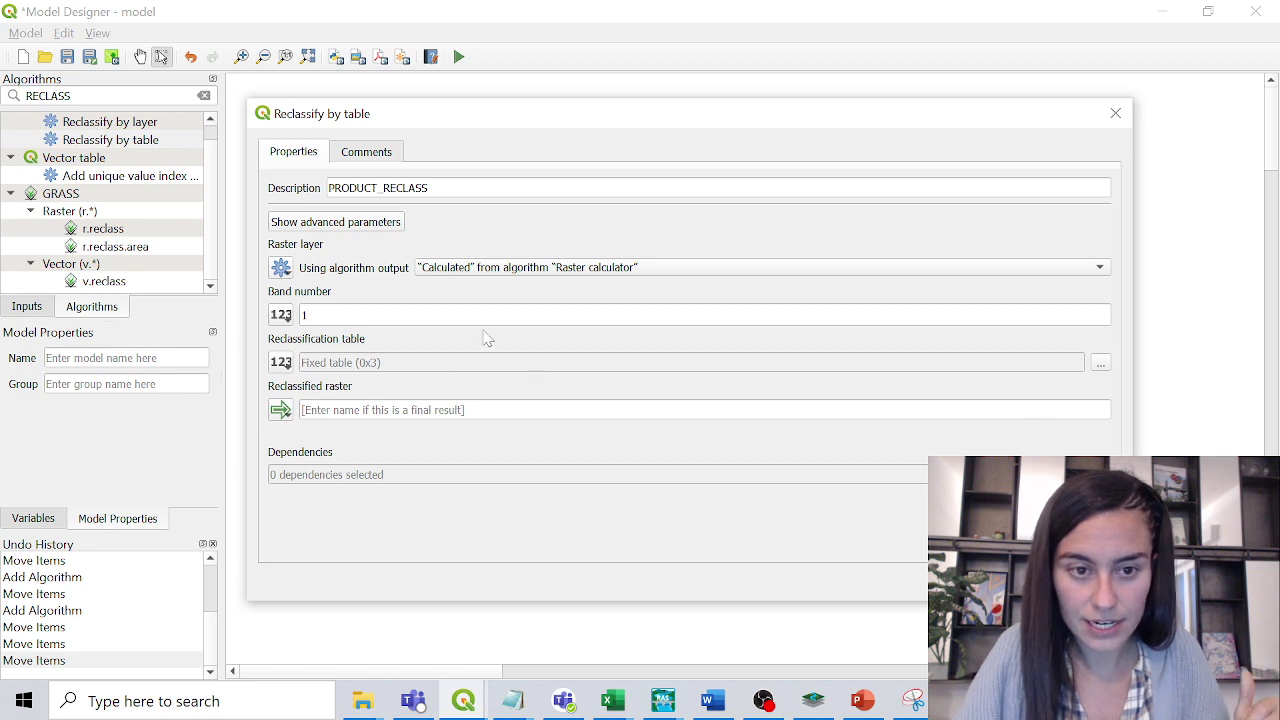
- Fill the reclassification table with one row, maximum 1000, value 1
left_click(1100, 366)
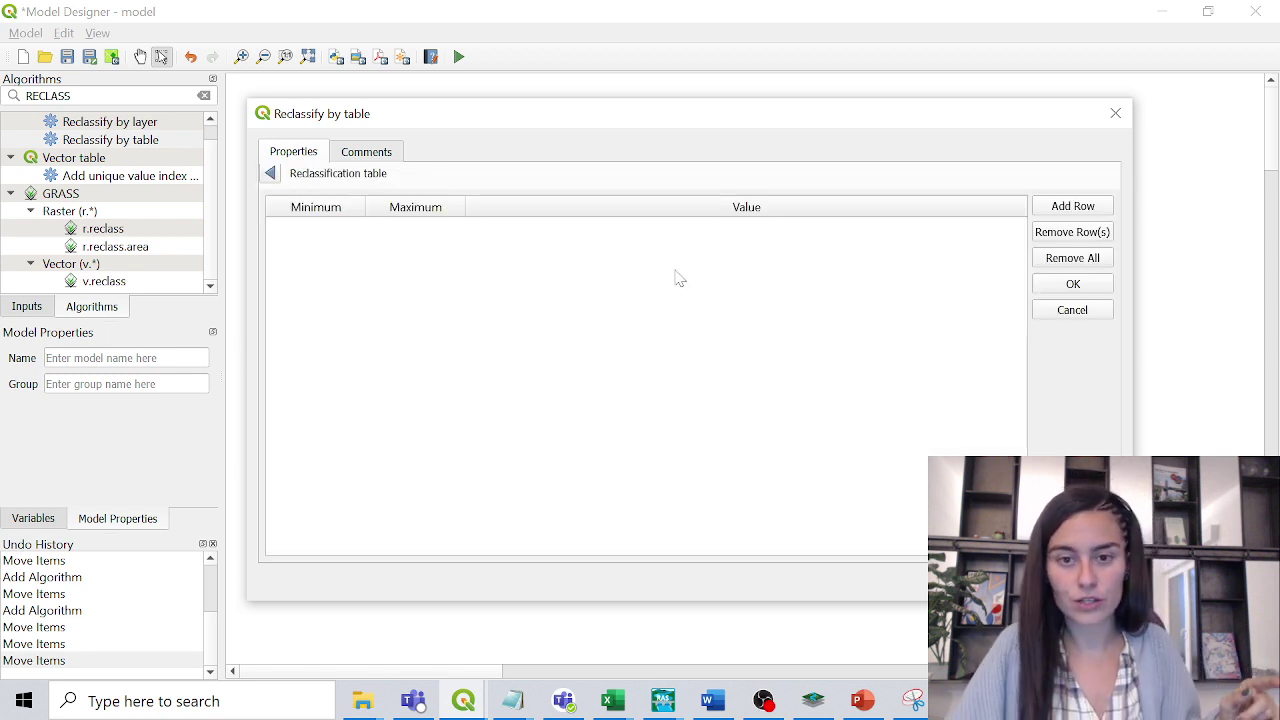
left_click(1073, 207)
double_click(343, 240)
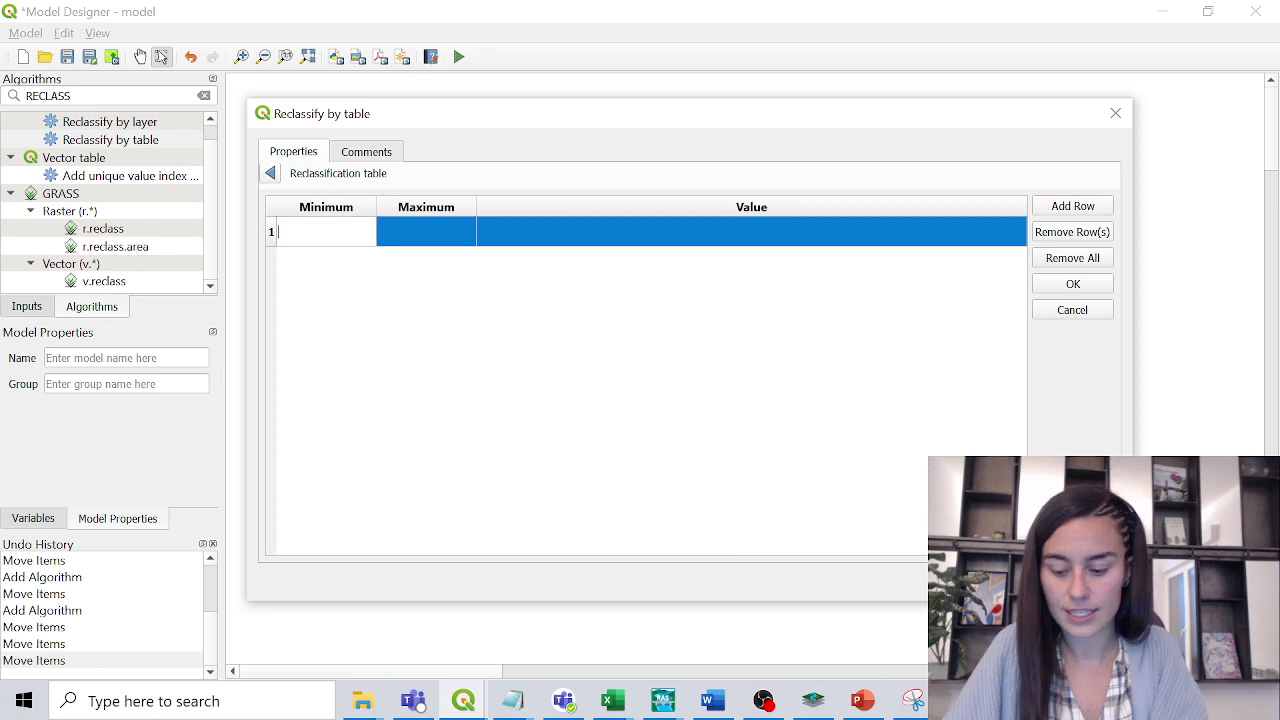
double_click(423, 240)
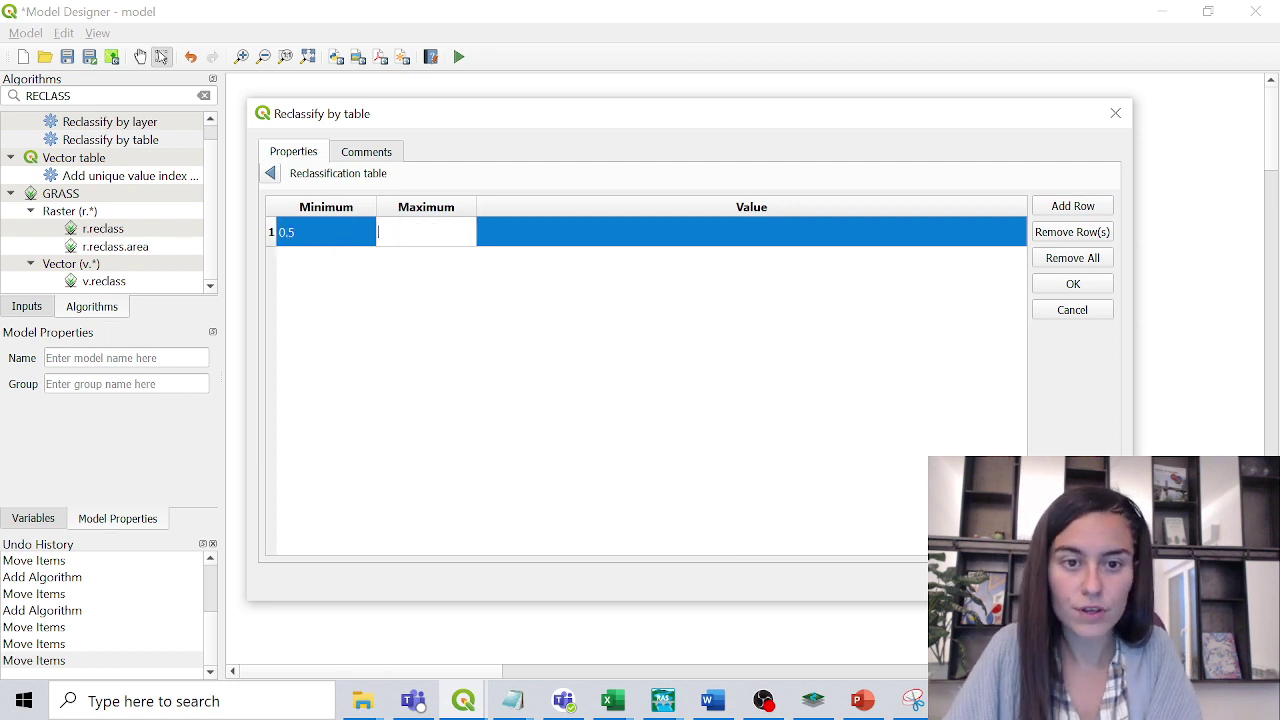
type("1000")
double_click(505, 243)
type("1")
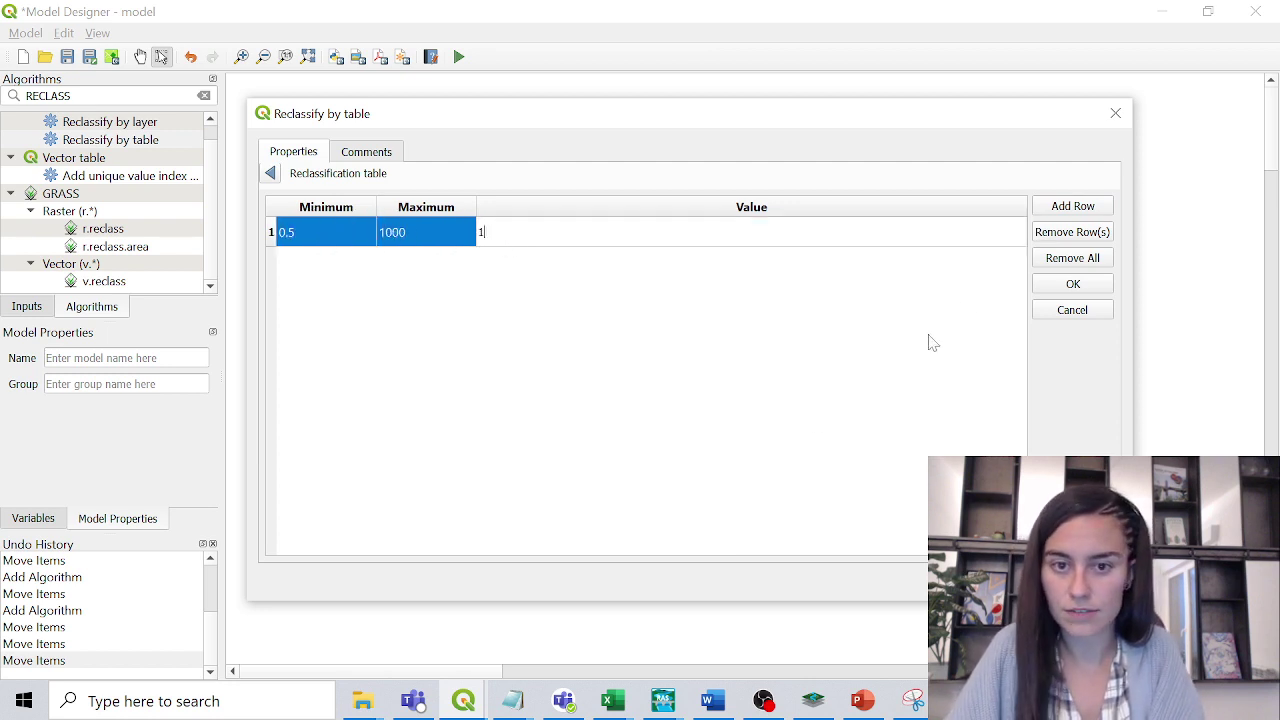
left_click(1072, 285)
- Use no data for unmatched values, add PRODUCT_RECLASS, and align the three reclassify nodes
left_click(340, 222)
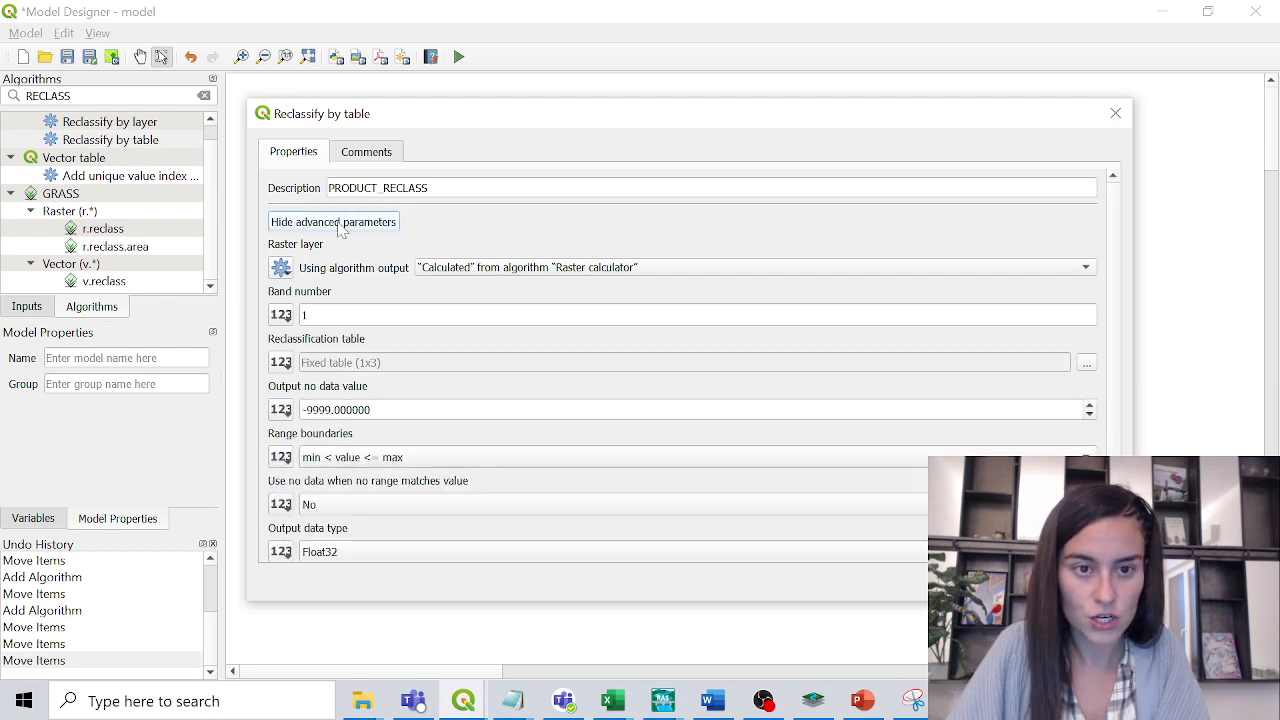
left_click(325, 506)
left_click(330, 487)
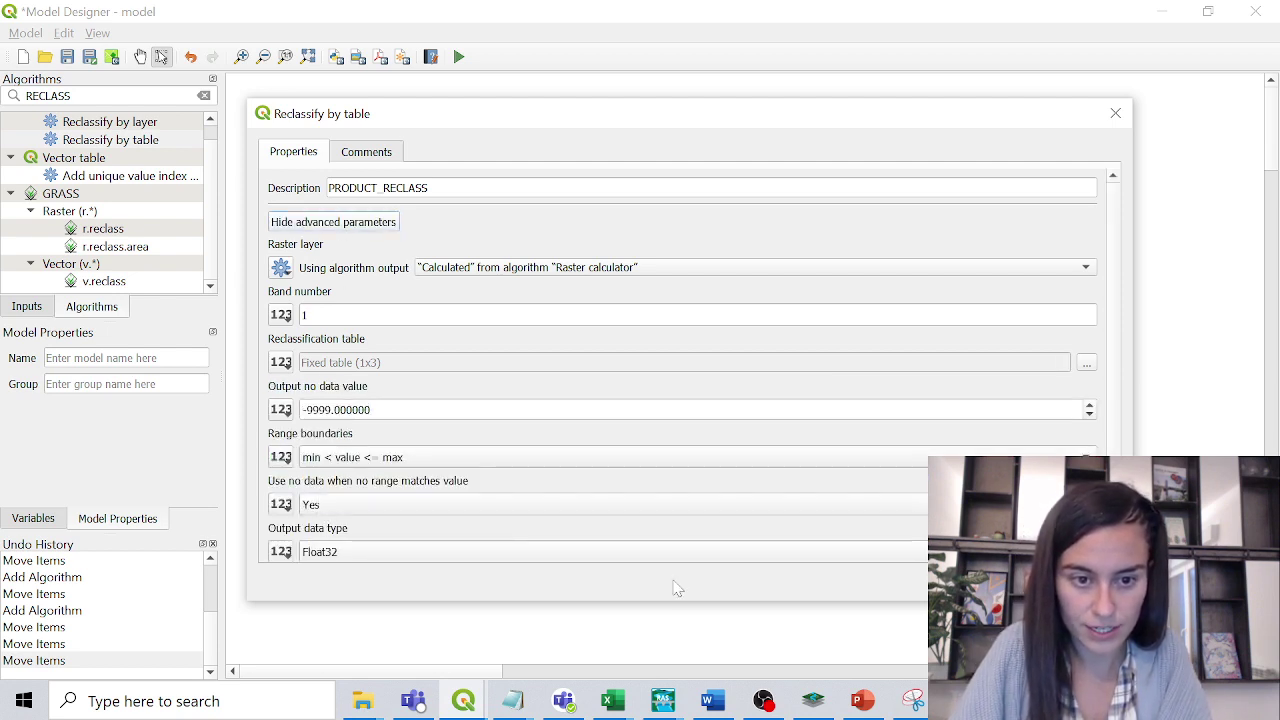
left_click(1060, 580)
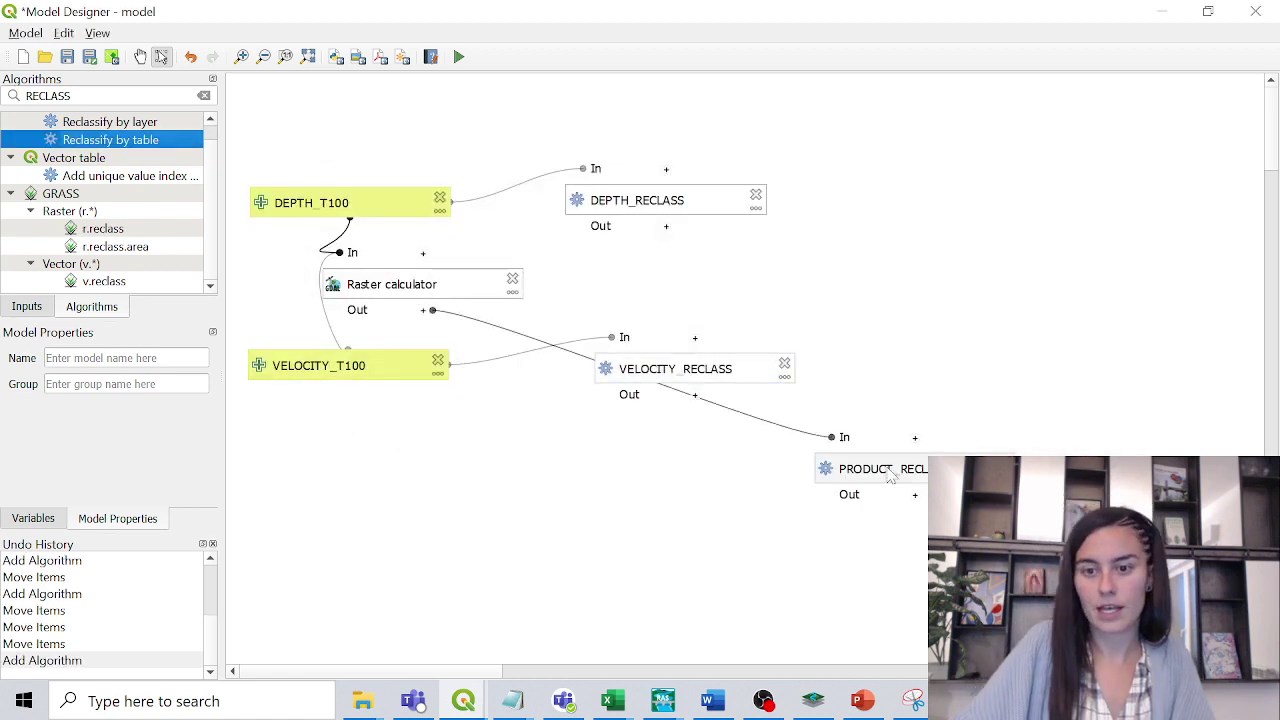
left_click_drag(883, 466, 625, 282)
left_click_drag(625, 201, 615, 201)
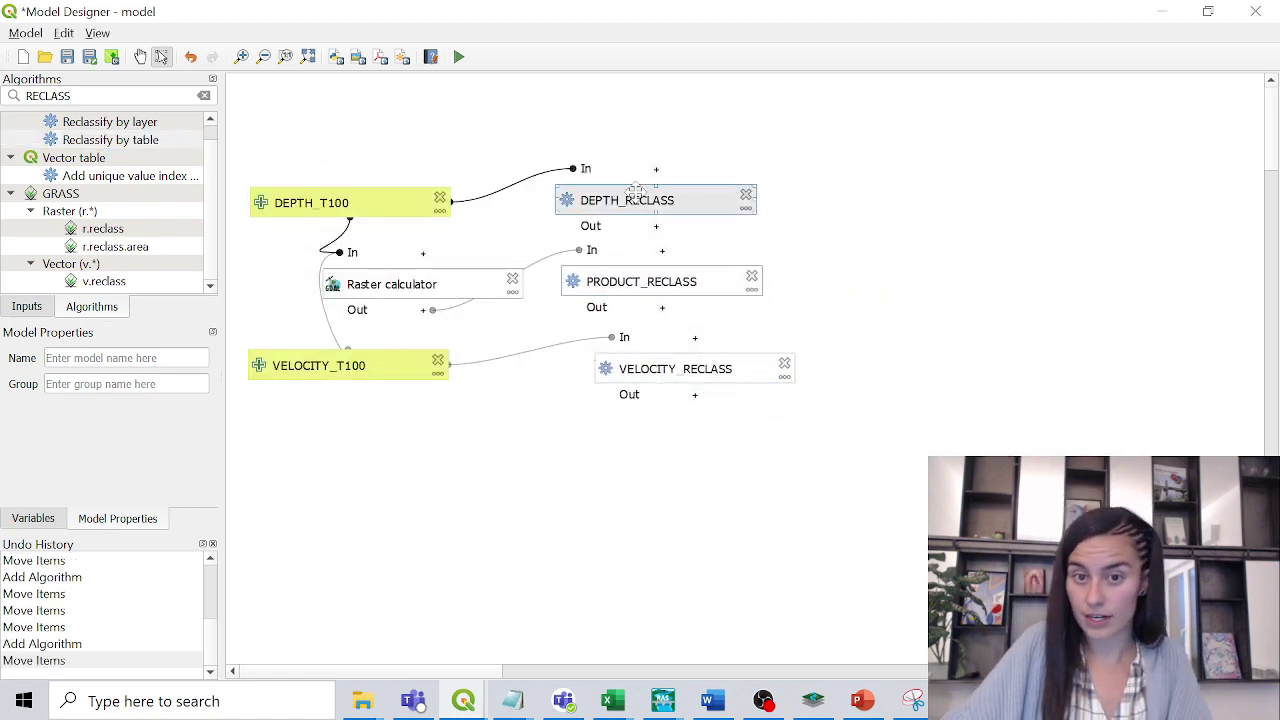
left_click_drag(673, 364, 642, 358)
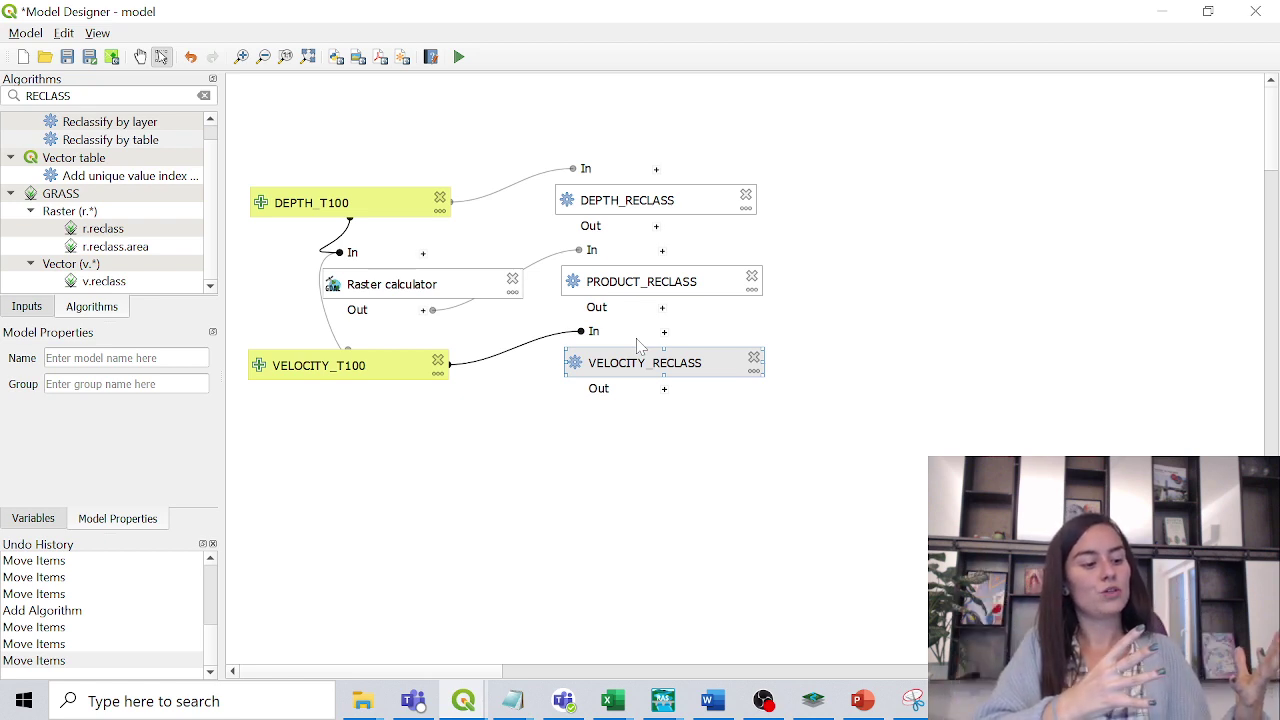
left_click_drag(72, 95, 26, 95)
- Add GDAL Polygonize as DEPTH_POLYGON taking DEPTH_RECLASS's output, placed beside that node
type("POLYGONIZE")
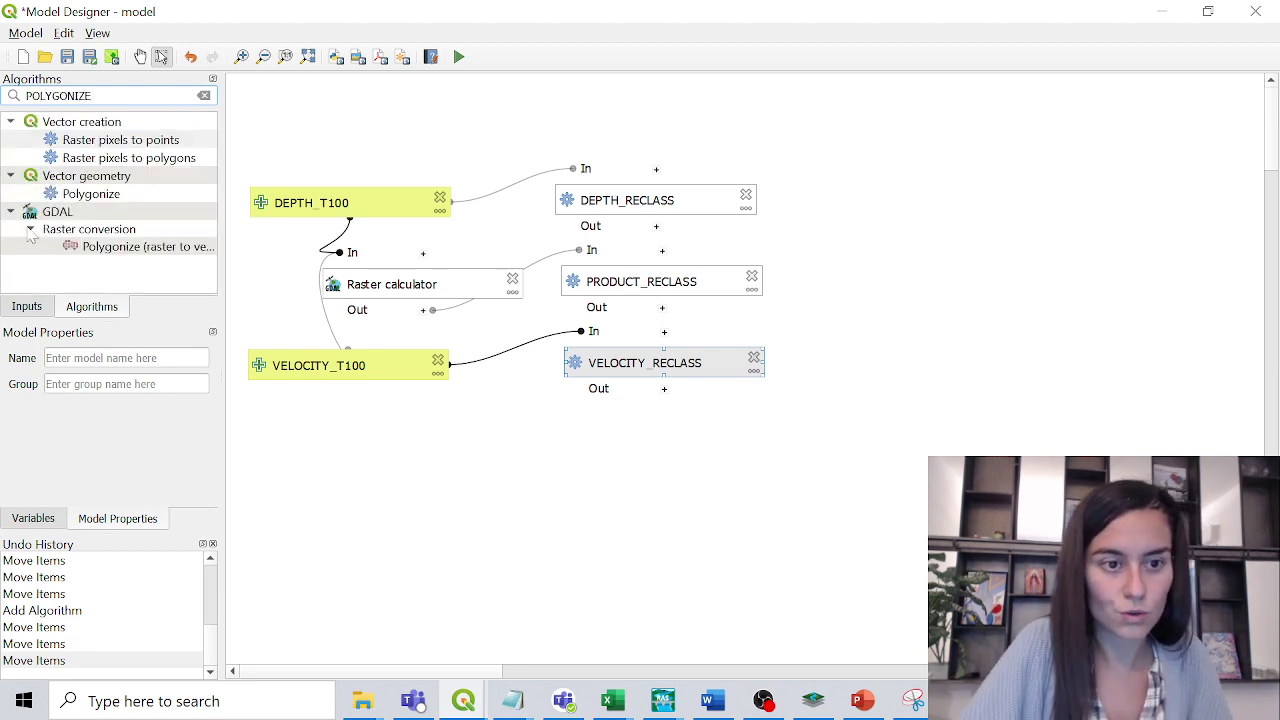
left_click(120, 247)
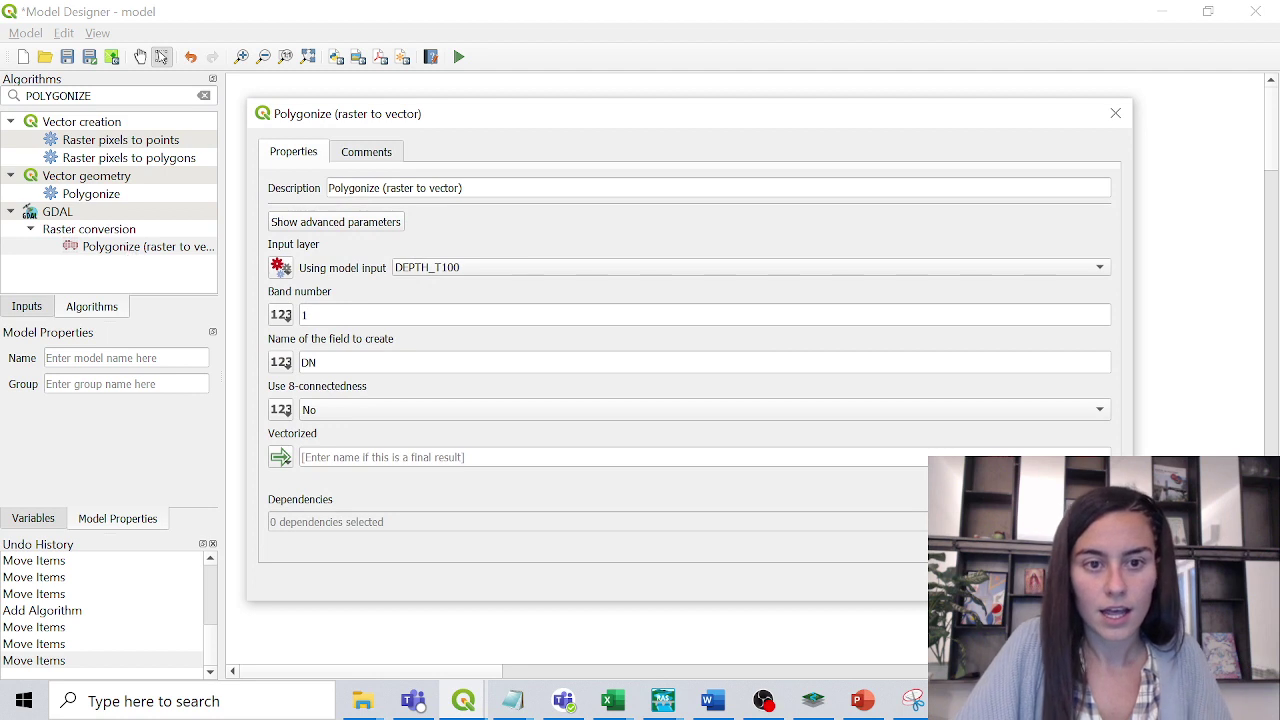
left_click_drag(462, 188, 298, 198)
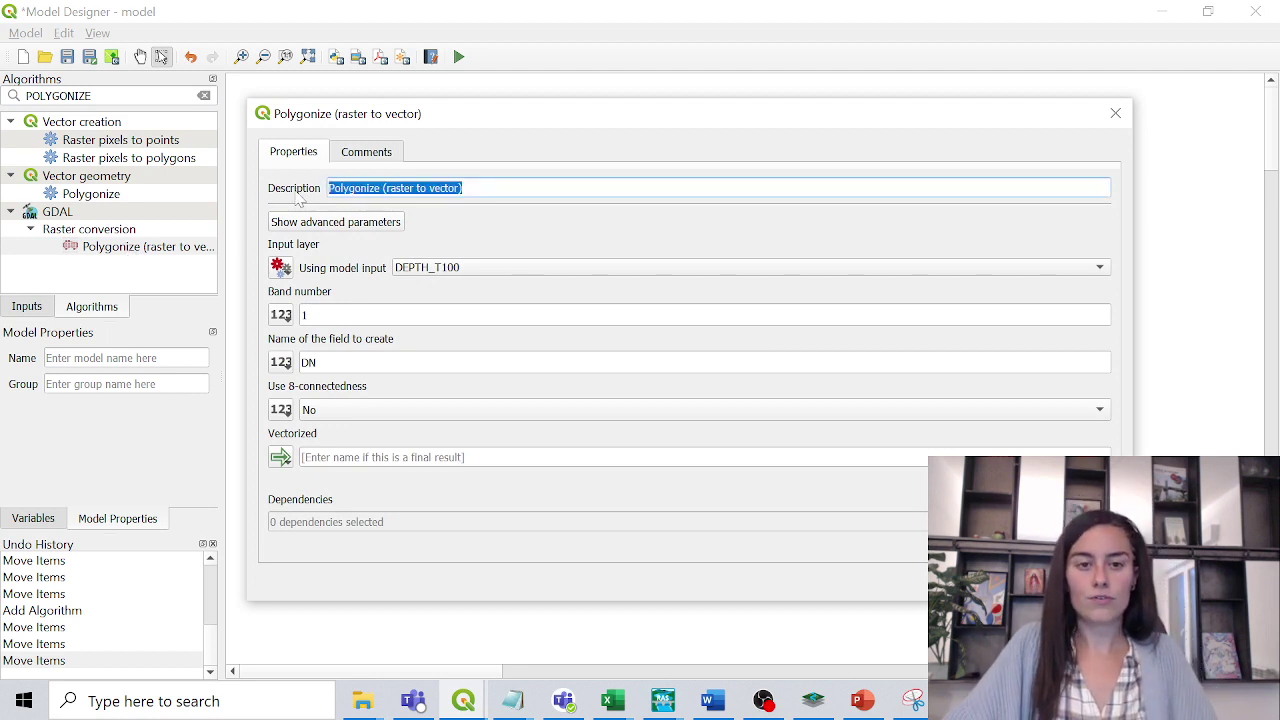
type("DEPTH_POLYGON")
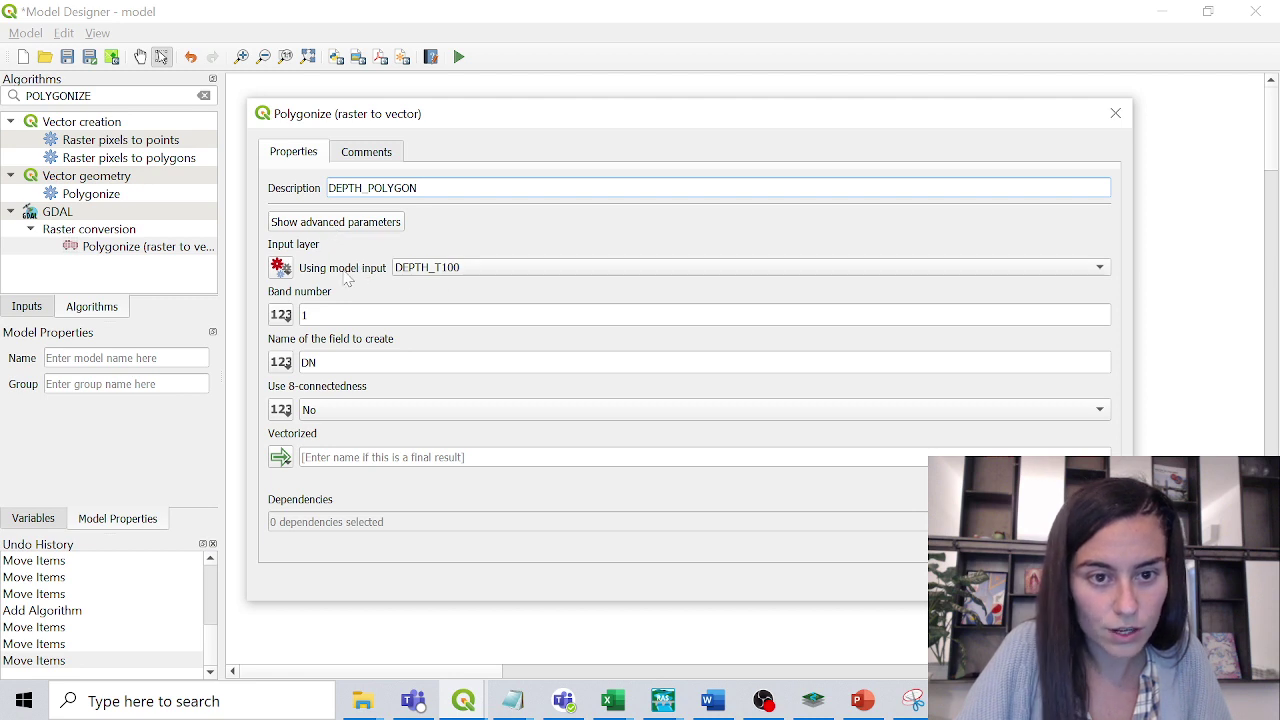
left_click(282, 268)
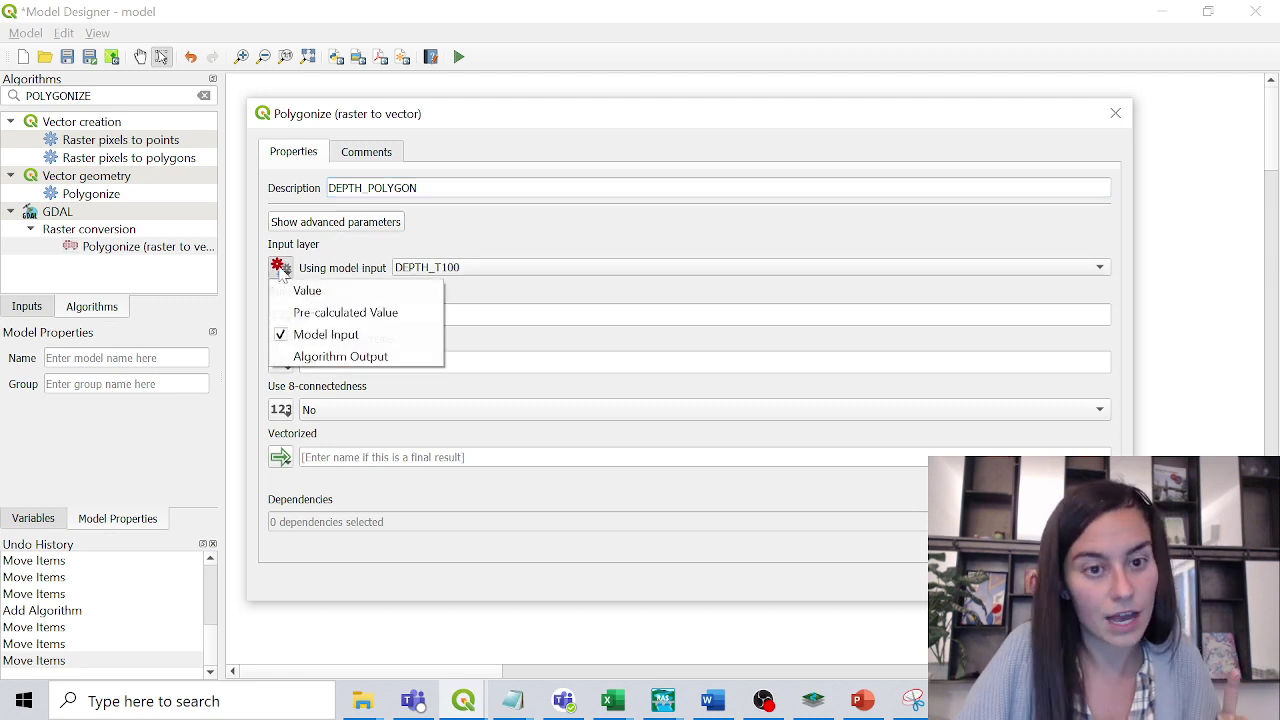
left_click(330, 354)
left_click(489, 268)
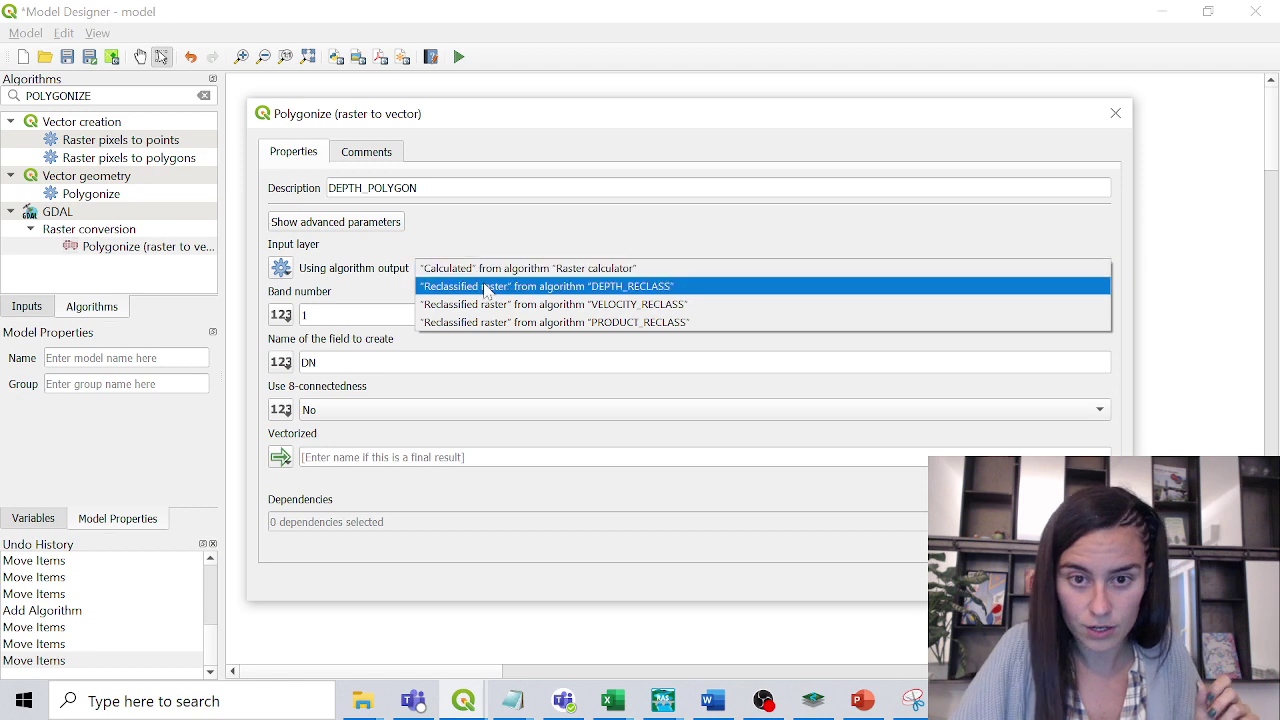
left_click(488, 287)
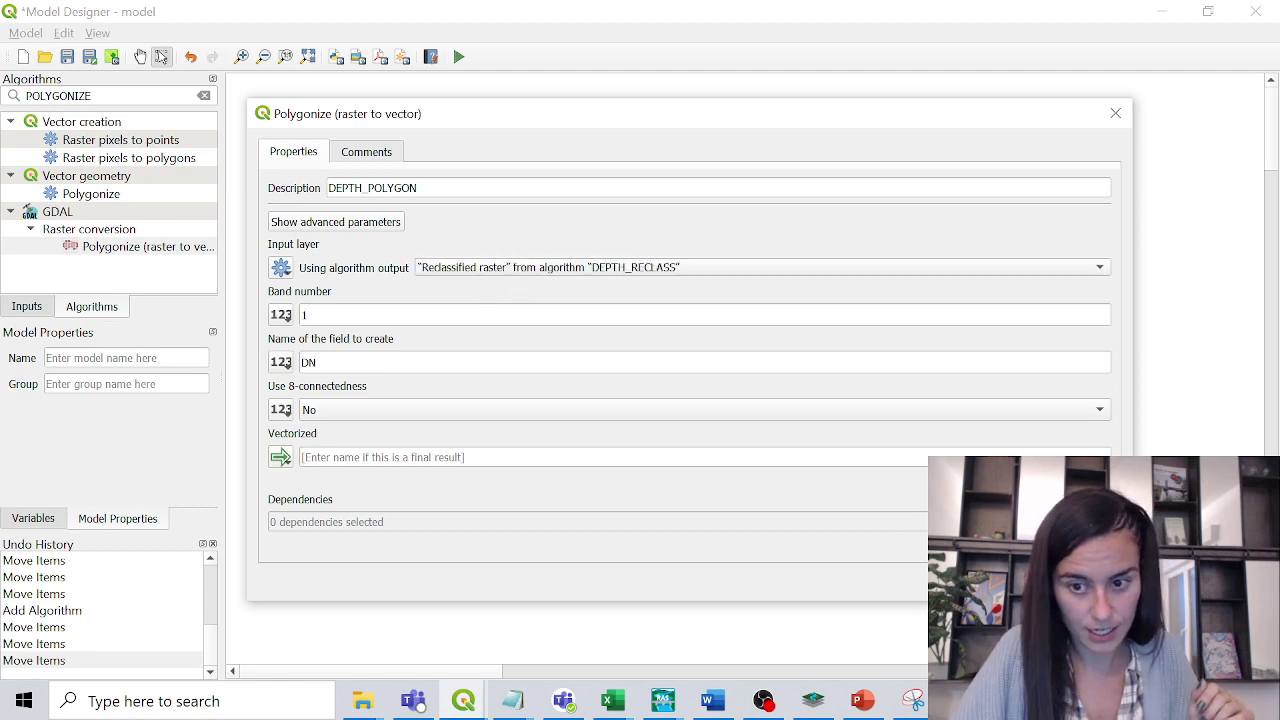
left_click(915, 556)
left_click_drag(879, 466, 891, 203)
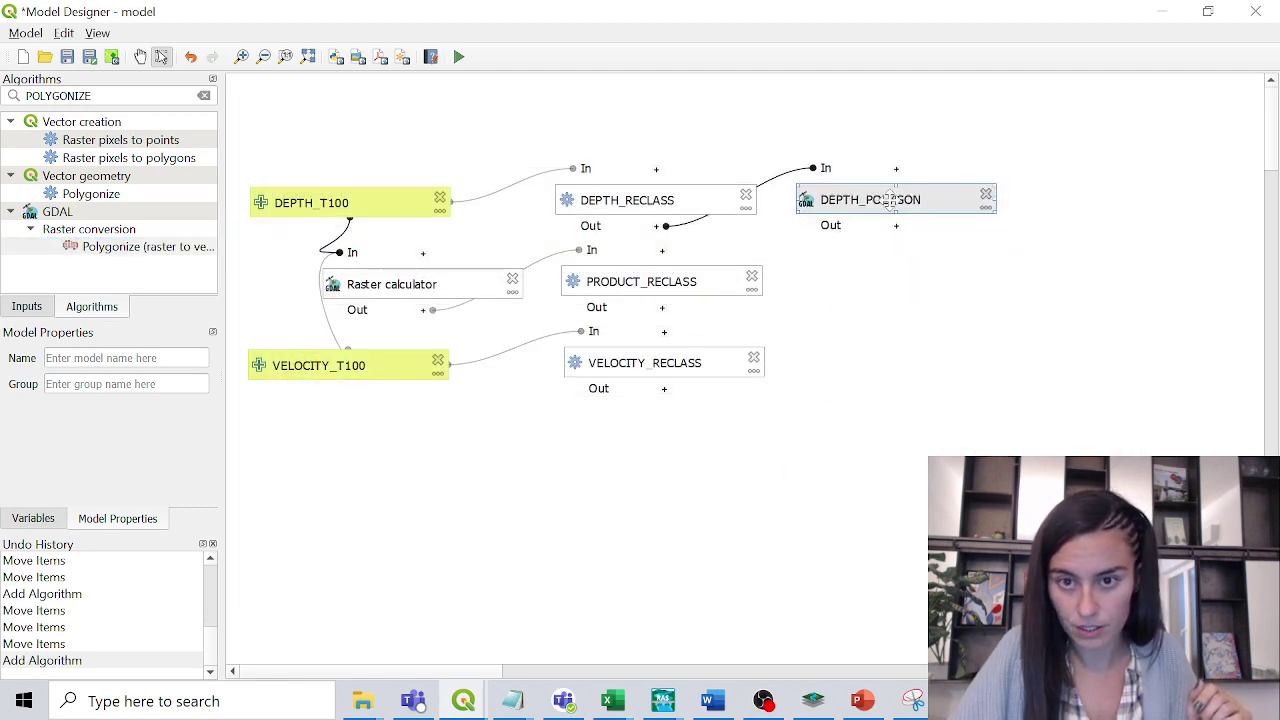
- Add a PRODUCT_POLYGONE polygonize step fed by the PRODUCT_RECLASS output, placed beside it
double_click(114, 247)
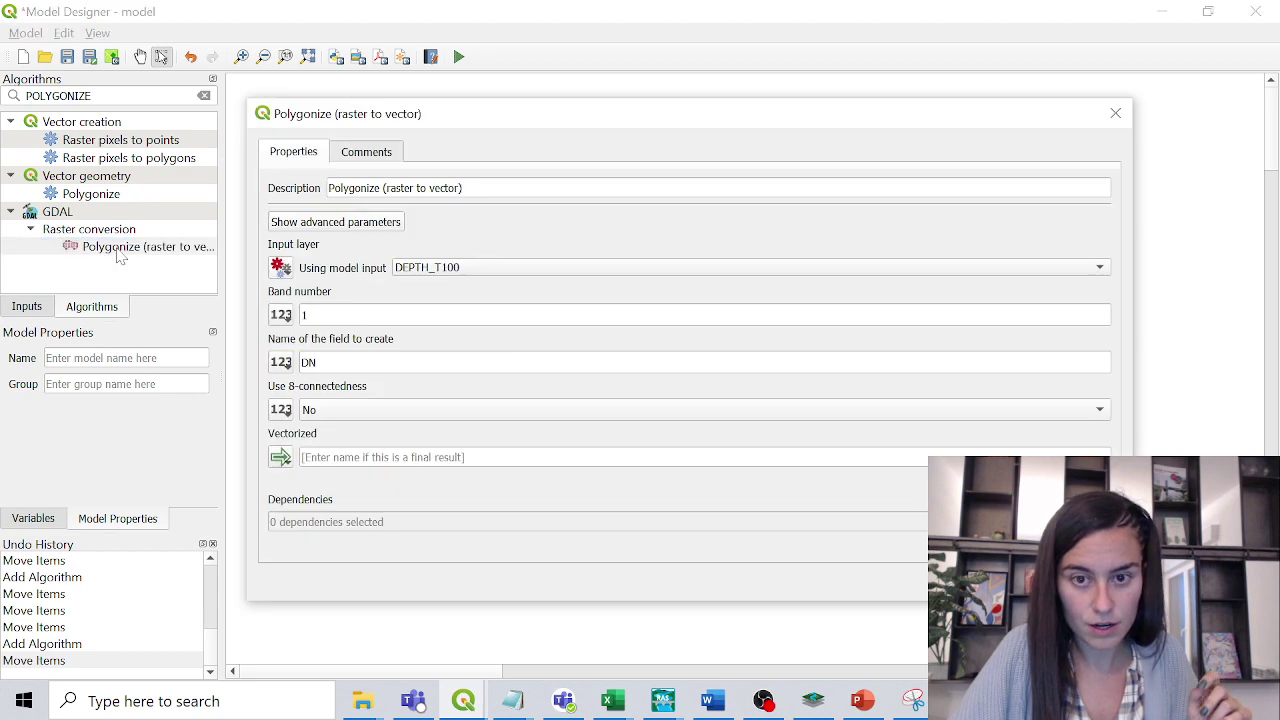
key("Tab")
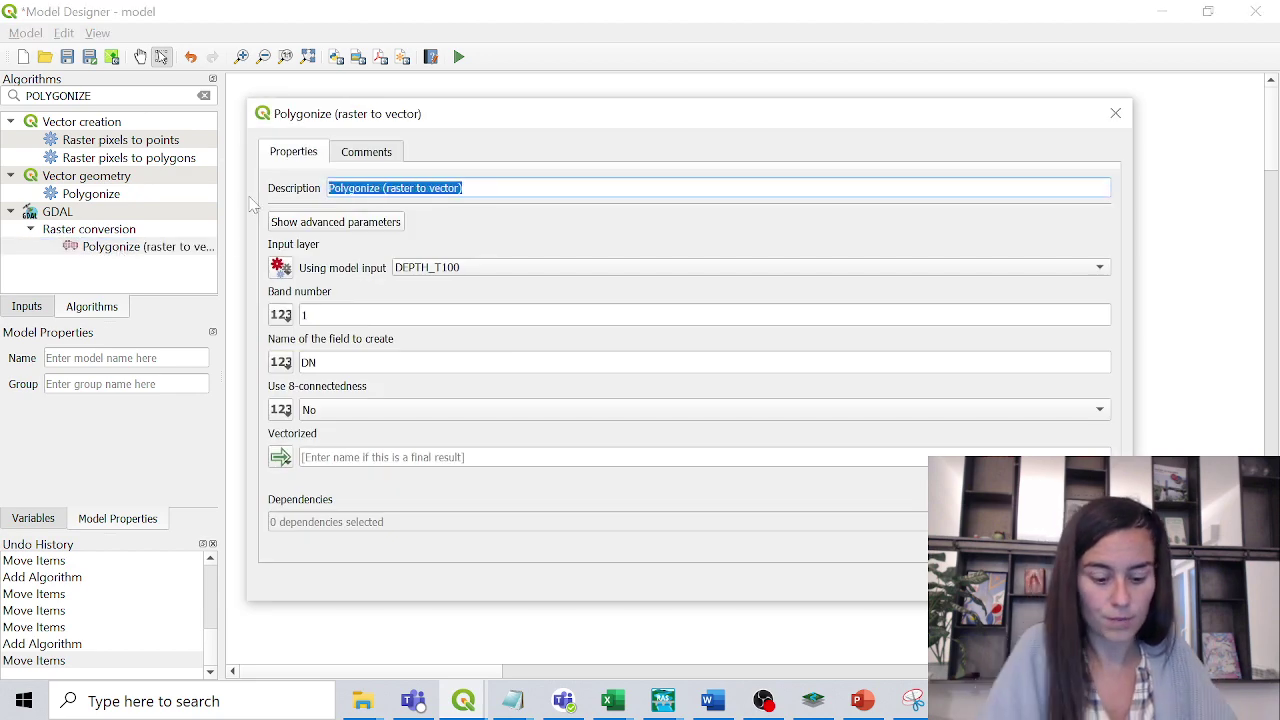
type("PRO")
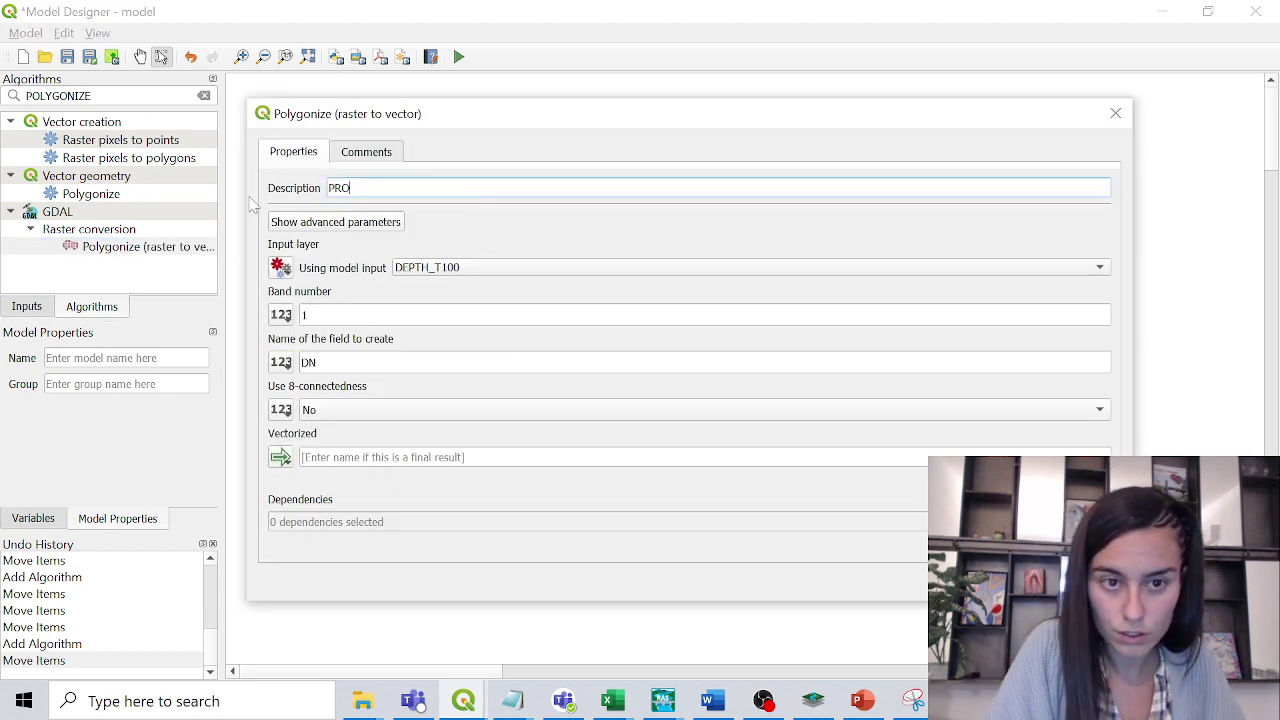
type("DUCT_POLYGONE")
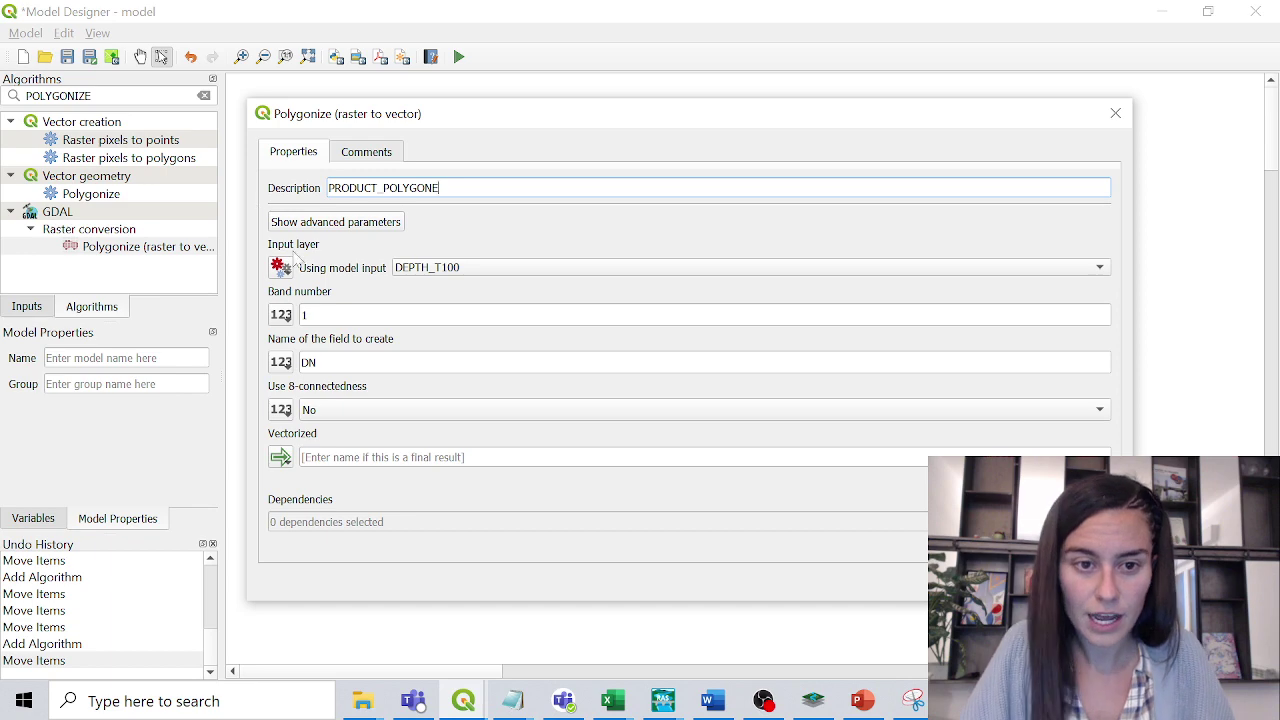
left_click(281, 267)
left_click(310, 354)
left_click(445, 270)
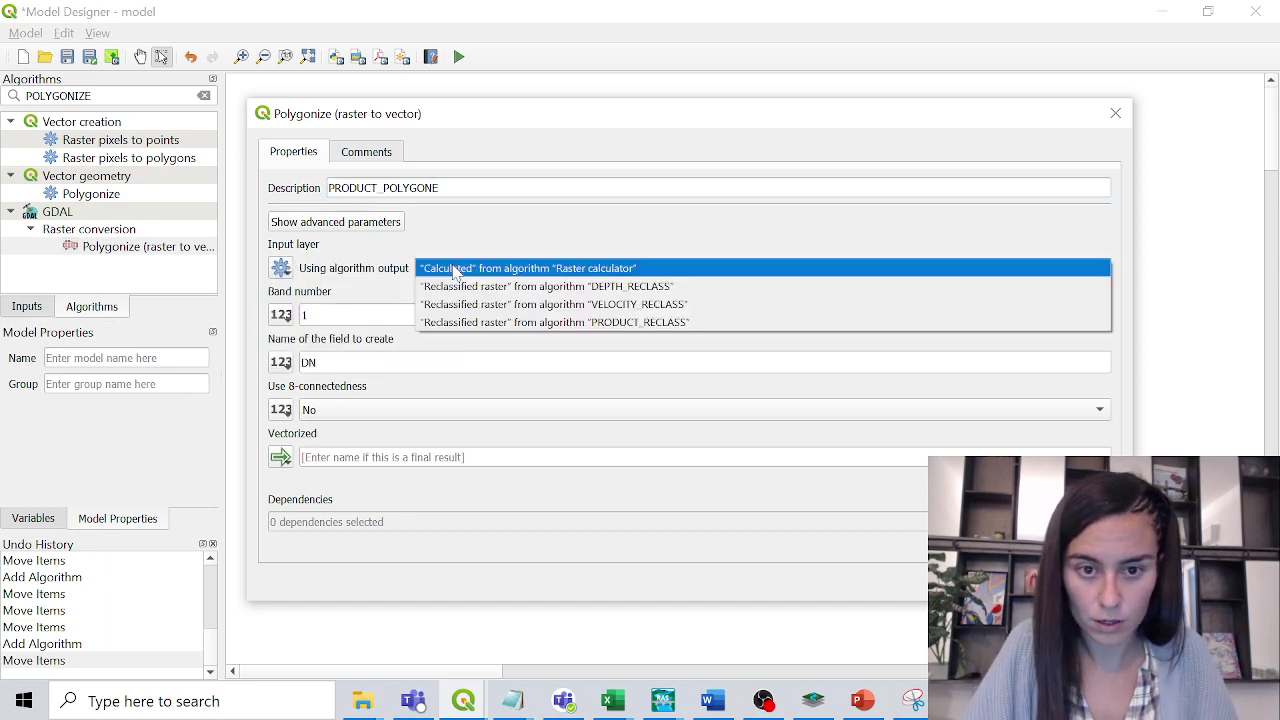
left_click(458, 323)
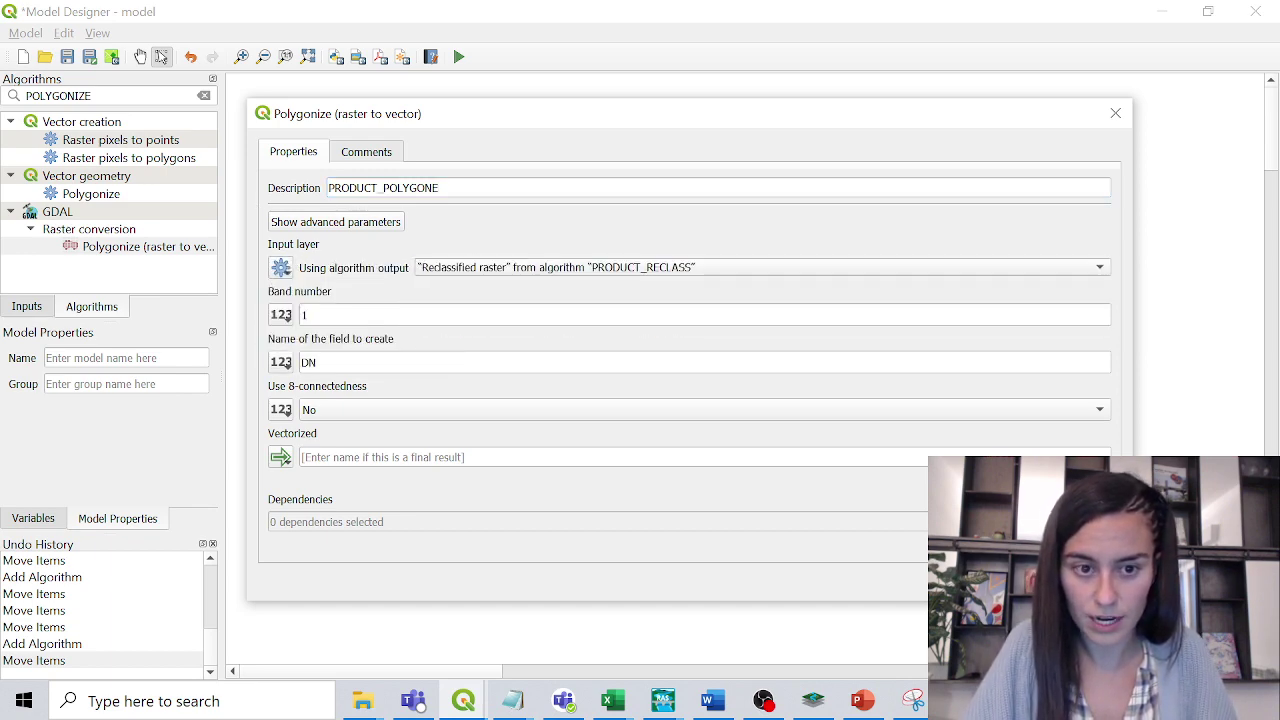
key("Return")
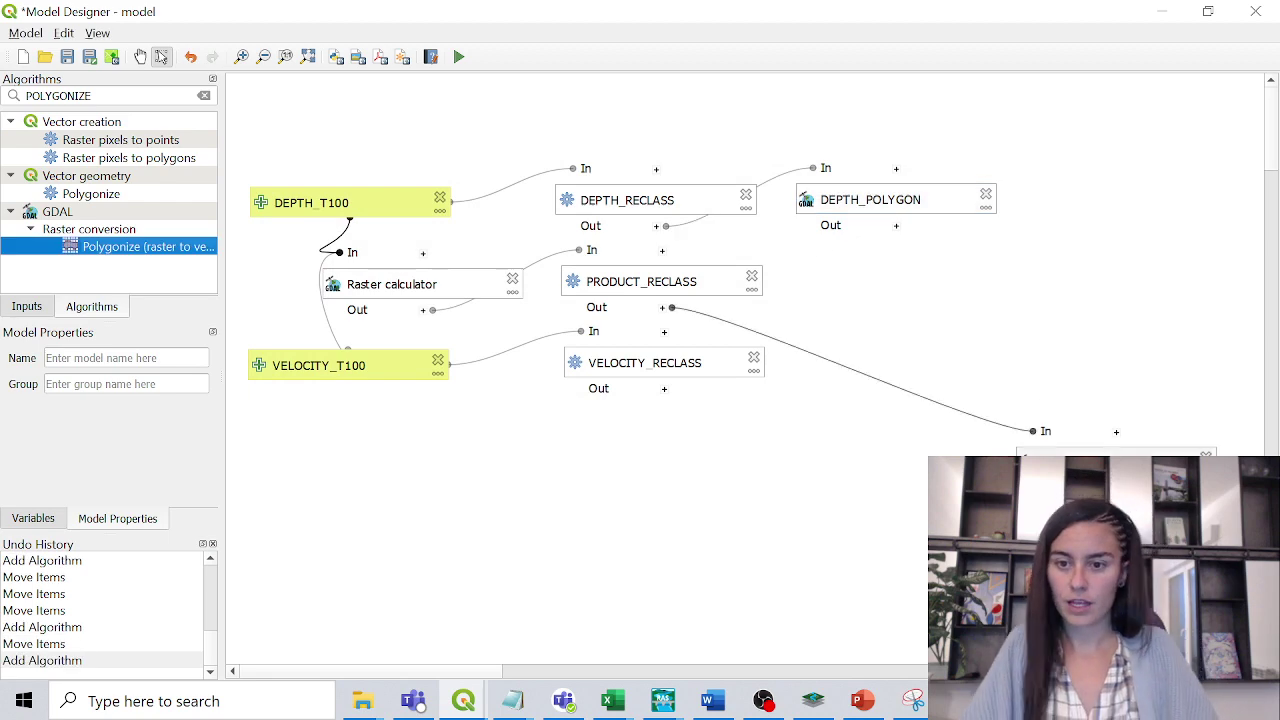
left_click_drag(1077, 462, 859, 286)
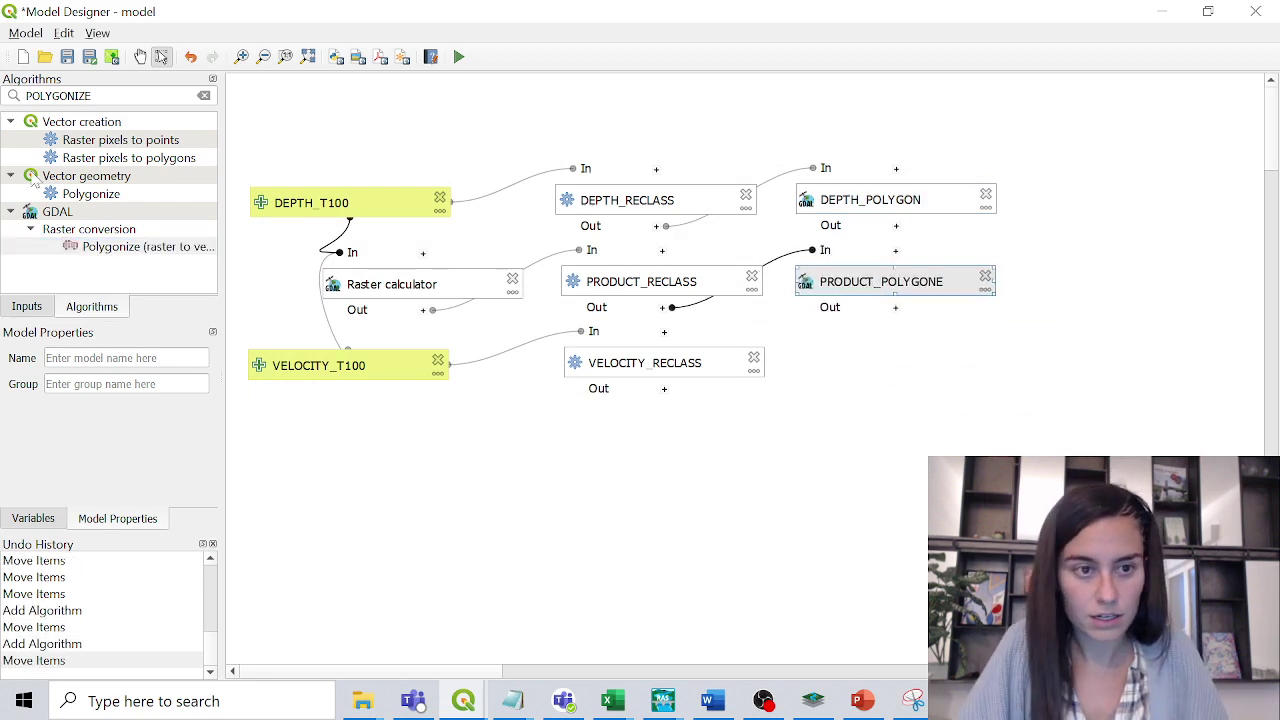
- Add a VELOCITY_POLYGONE polygonize step fed by the VELOCITY_RECLASS output, placed beside it
double_click(125, 250)
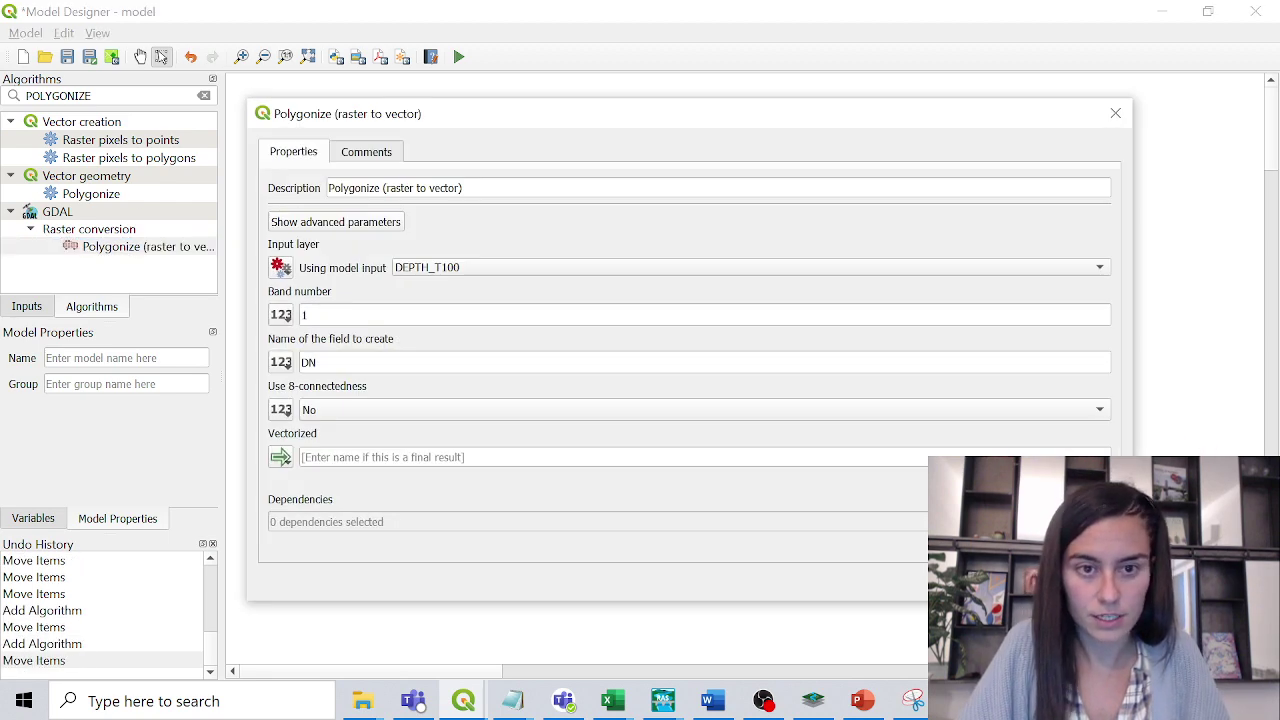
type("VELOCITY")
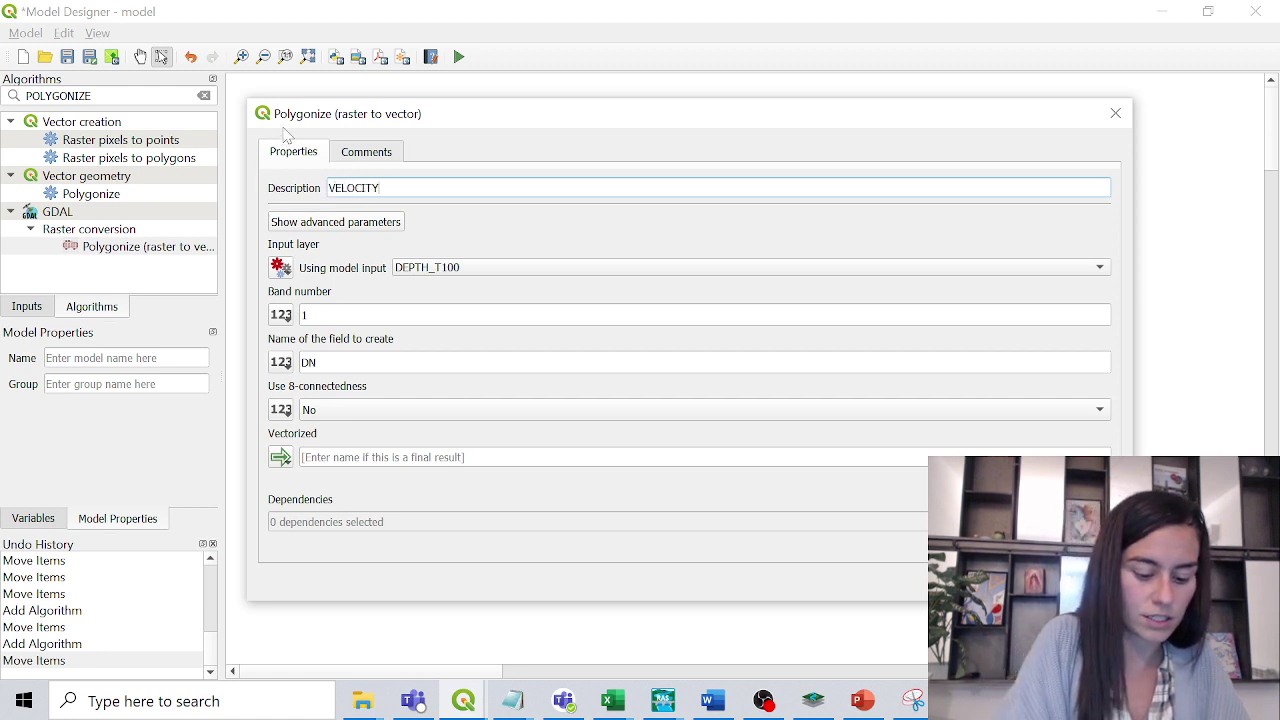
type("_POLYGON")
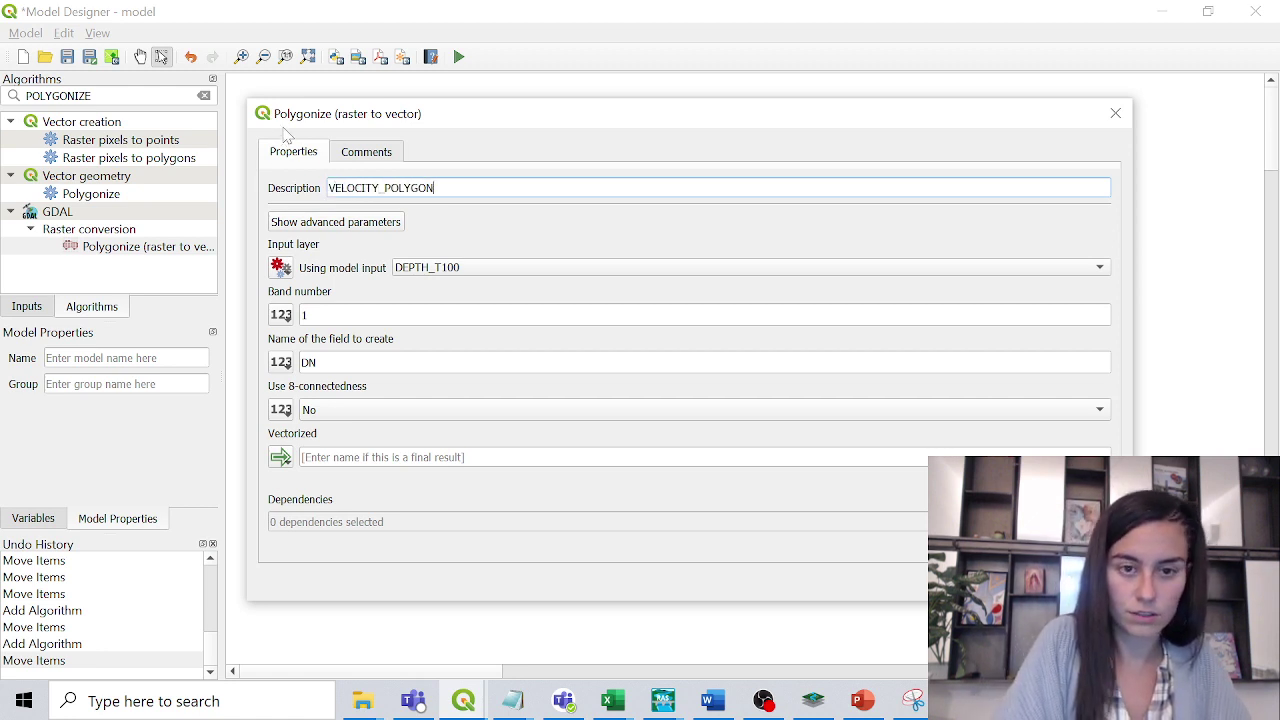
type("E")
left_click(280, 267)
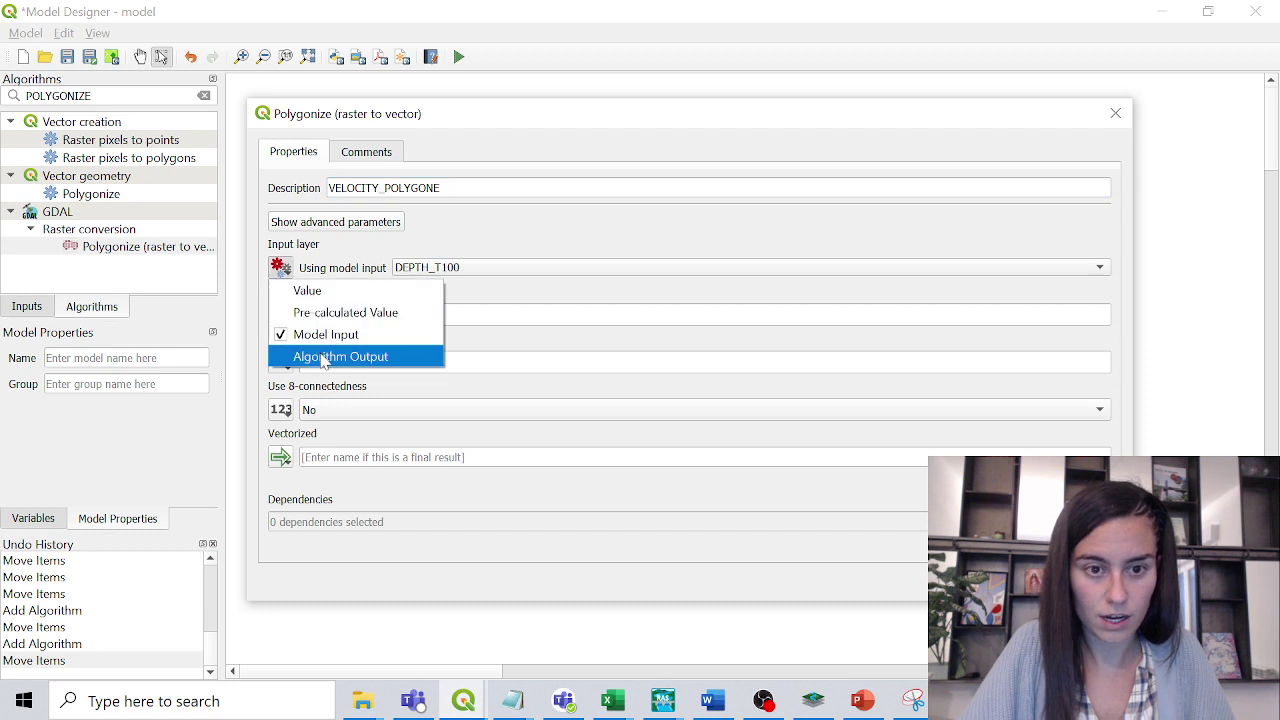
left_click(325, 357)
left_click(440, 272)
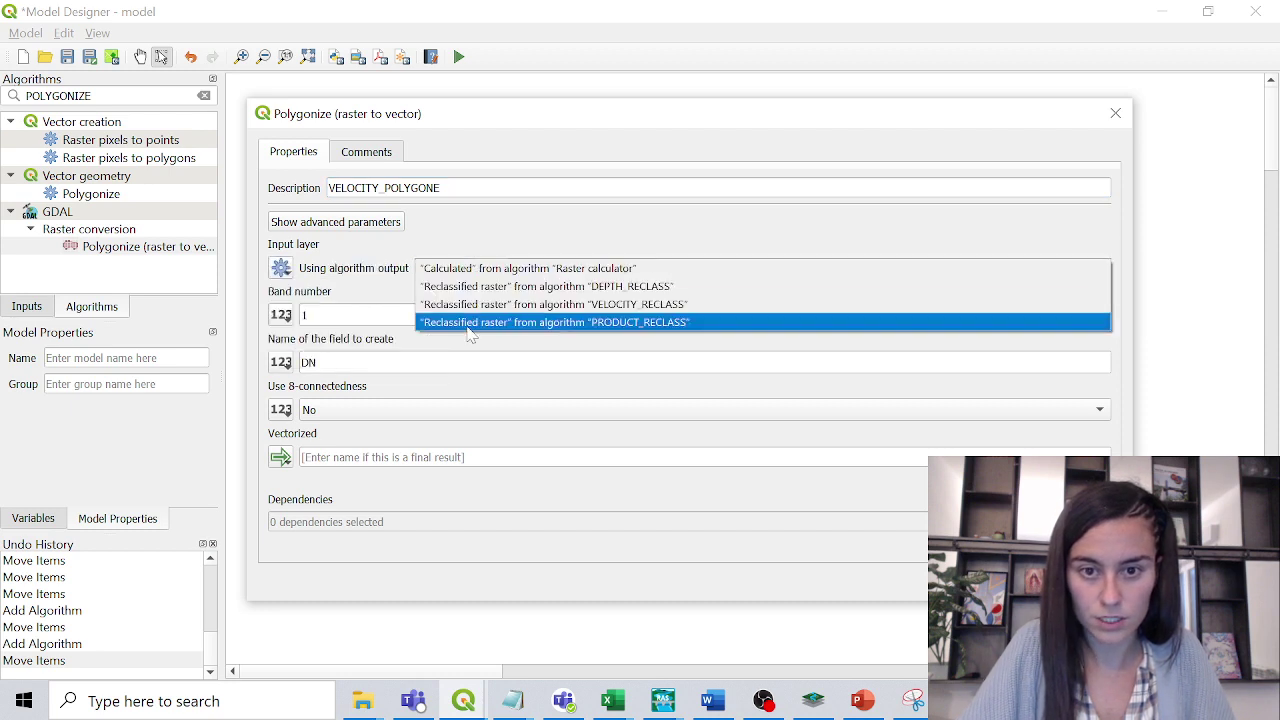
left_click(470, 305)
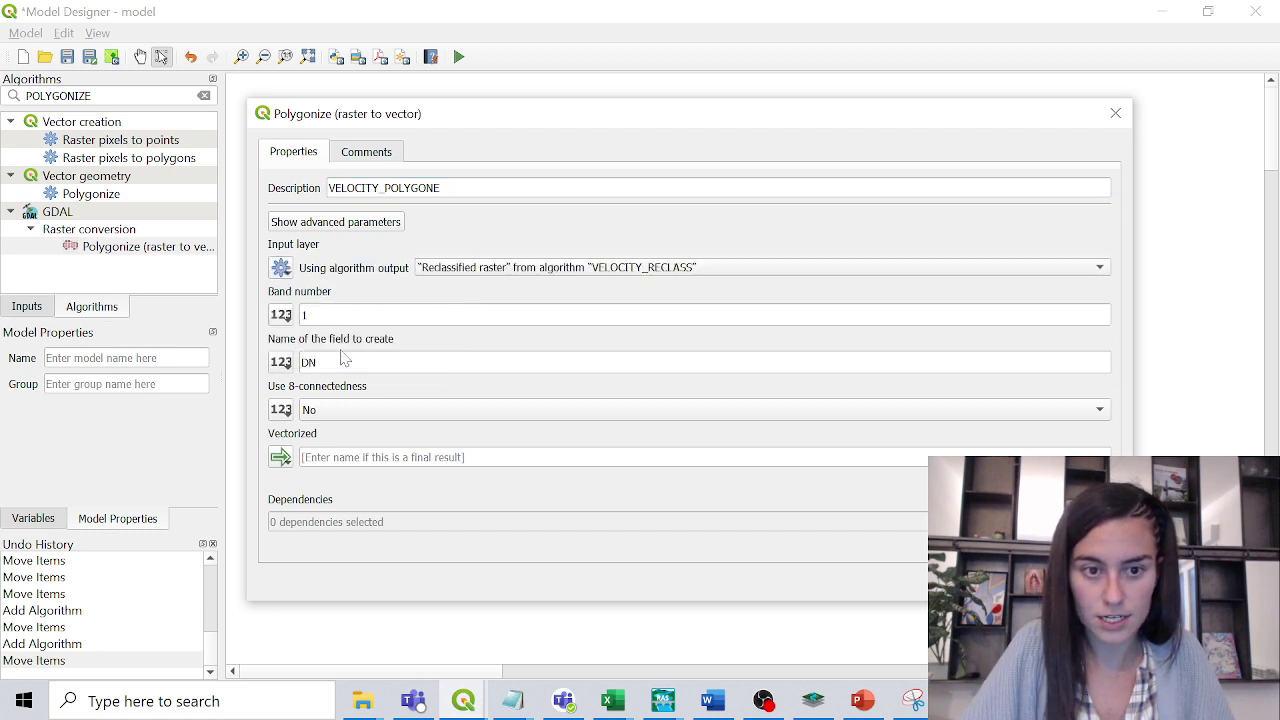
left_click(1000, 580)
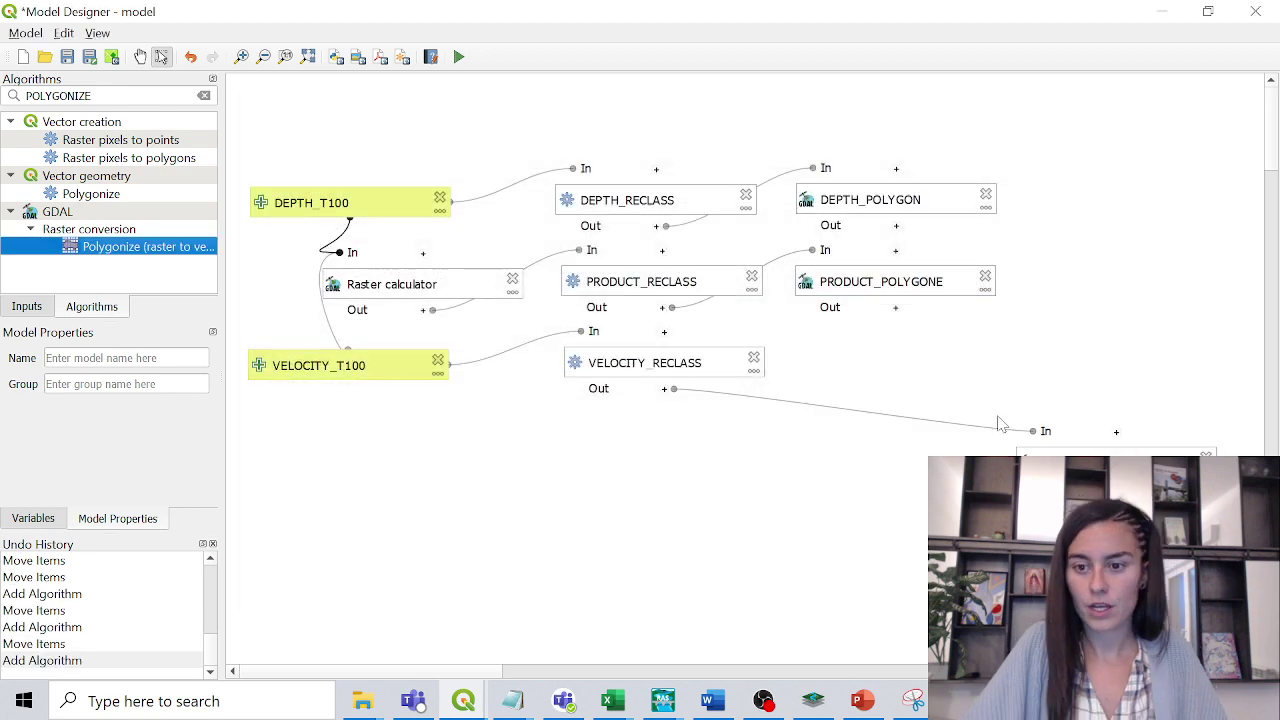
left_click_drag(1000, 423, 810, 364)
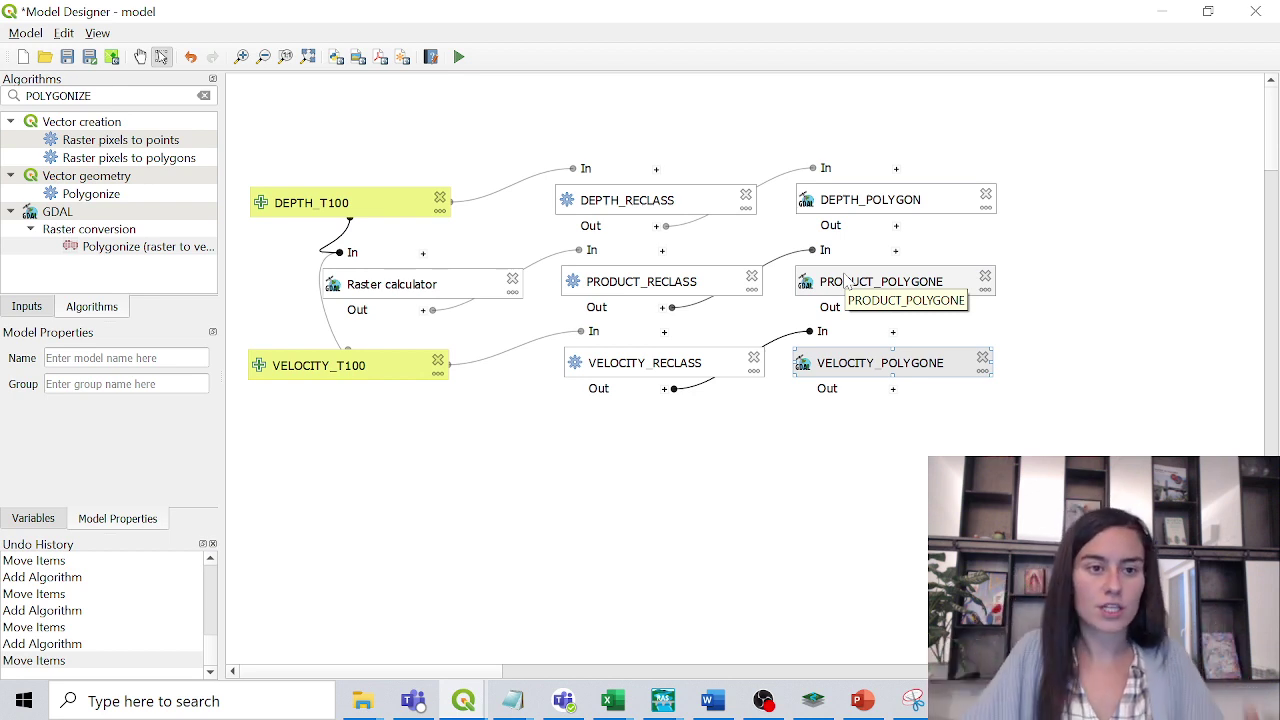
- Add a MERGE step combining DEPTH_POLYGON, PRODUCT_POLYGONE and VELOCITY_POLYGONE, placed beside DEPTH_POLYGON
left_click_drag(92, 95, 28, 95)
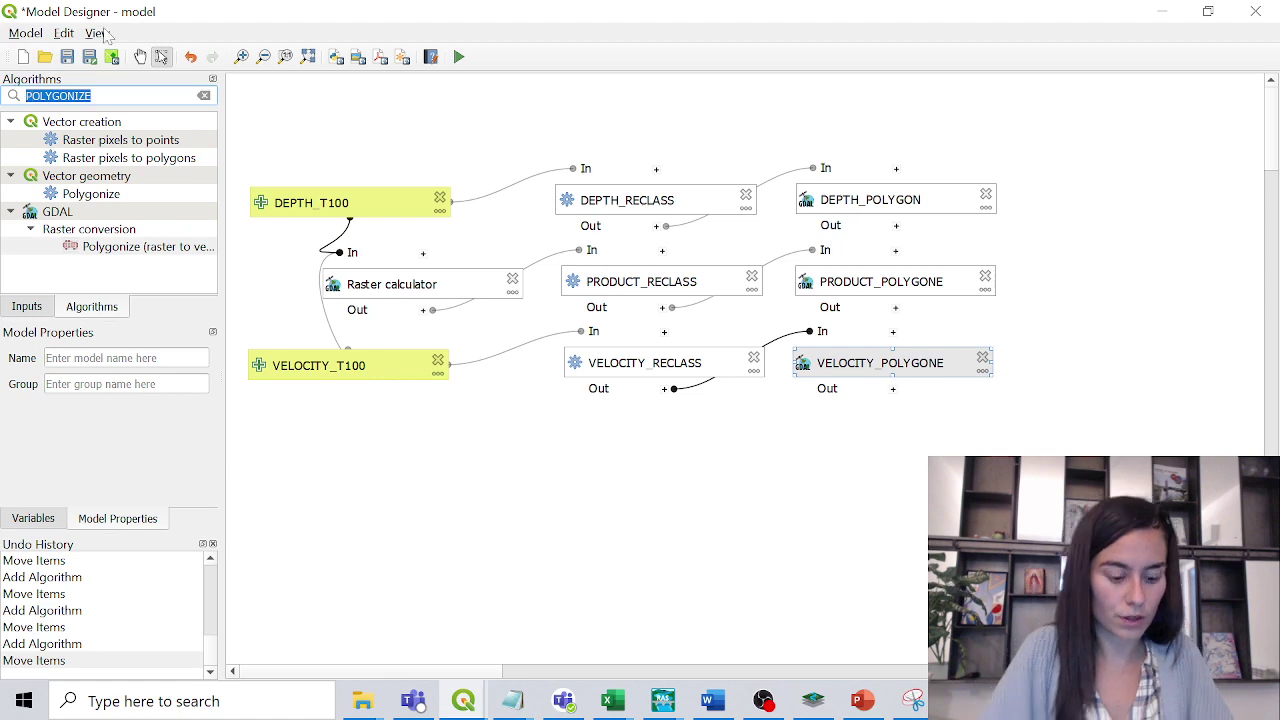
type("MERGE")
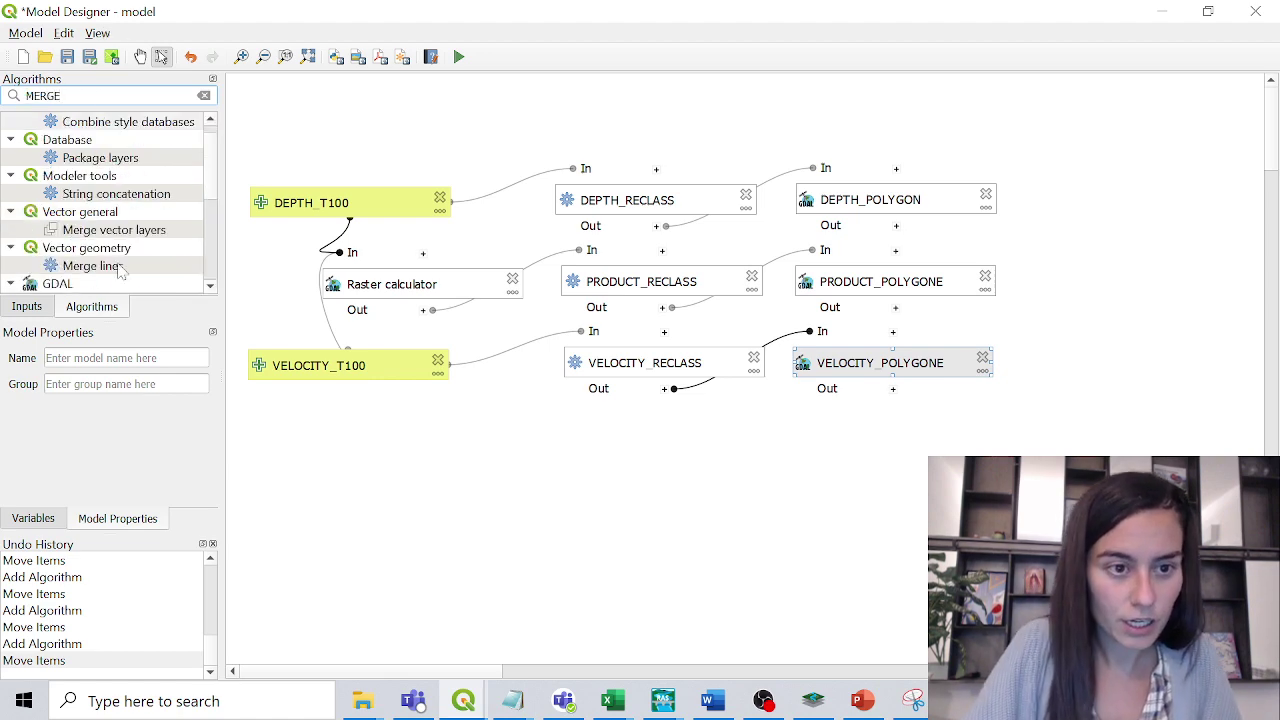
double_click(116, 232)
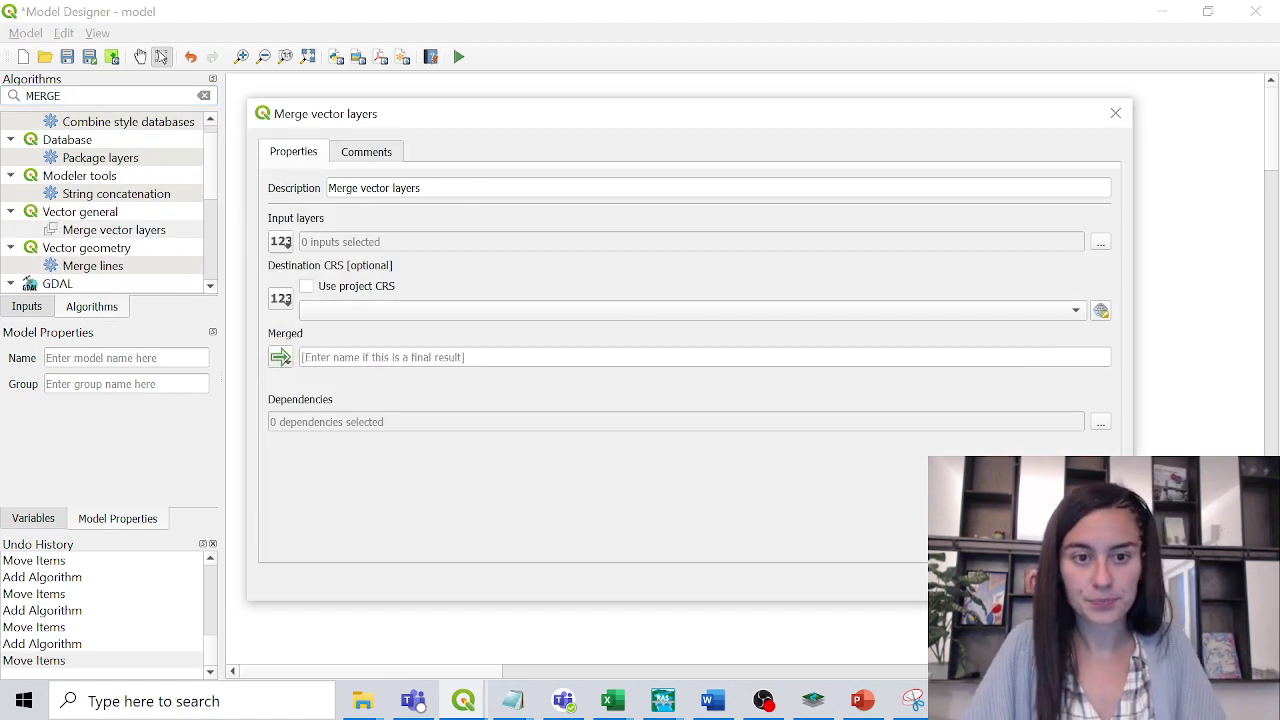
type("MERGE")
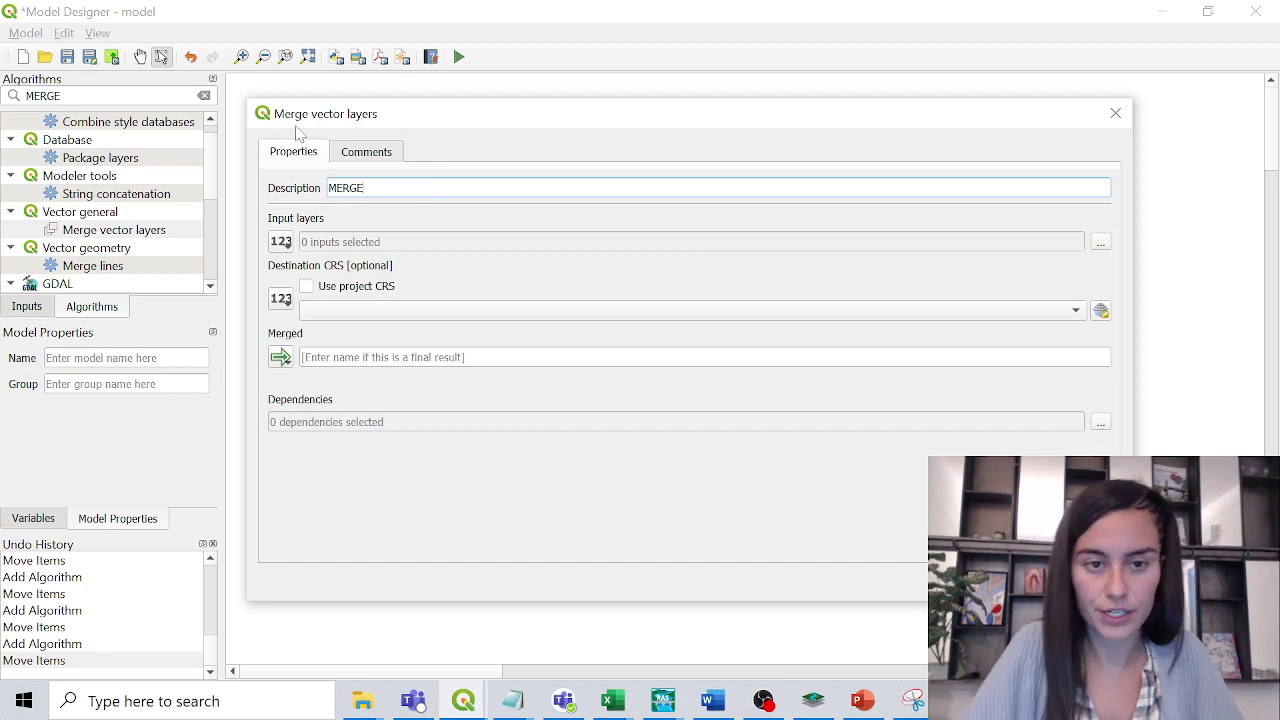
left_click(1100, 242)
left_click(274, 205)
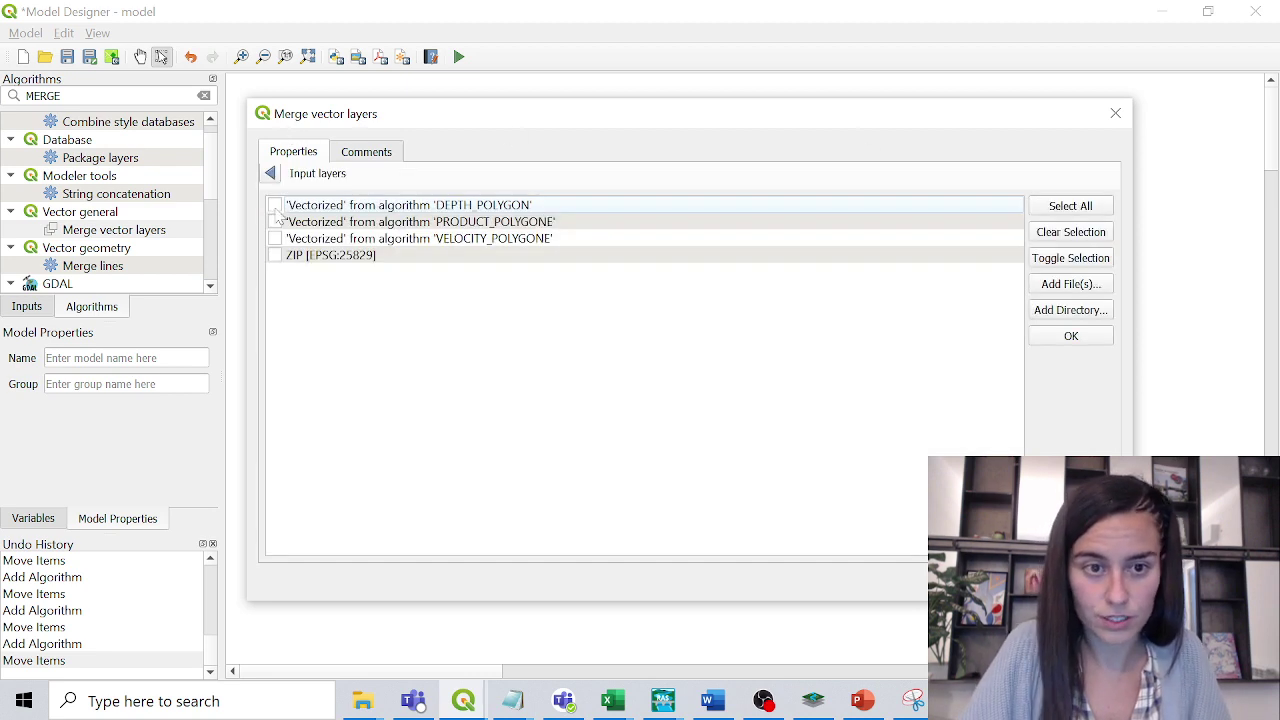
left_click(274, 222)
left_click(274, 238)
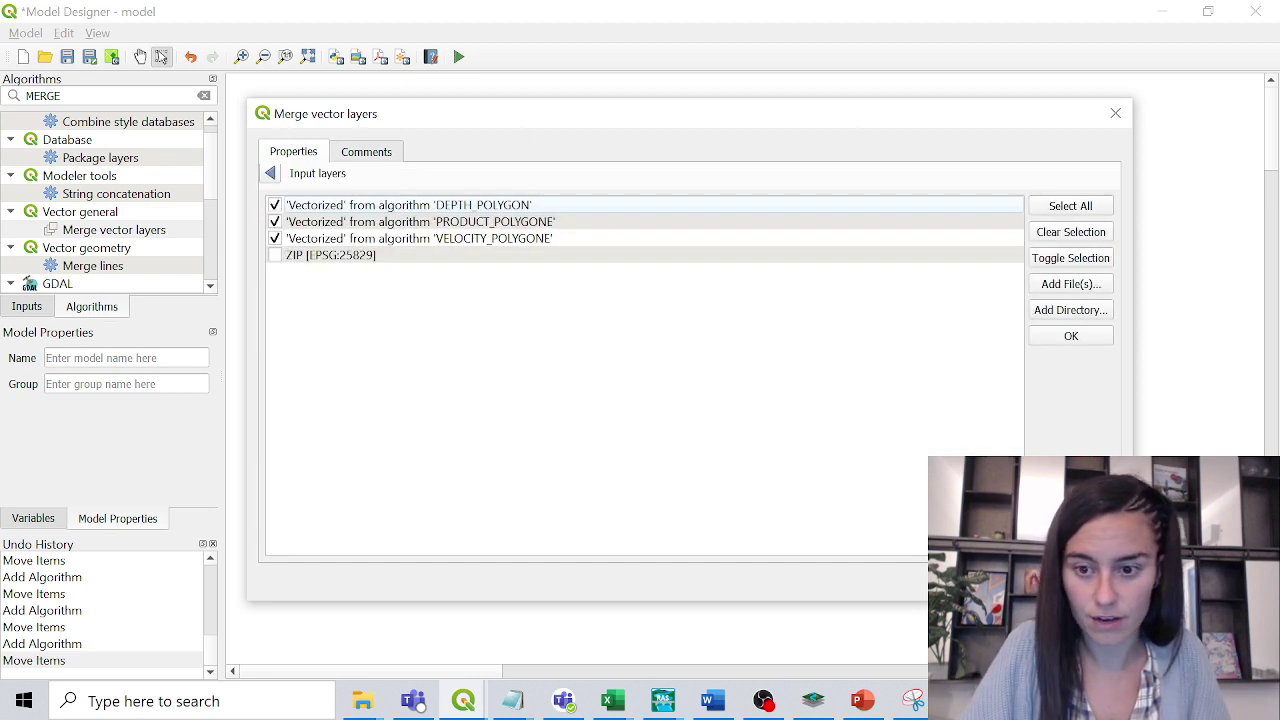
left_click(1085, 340)
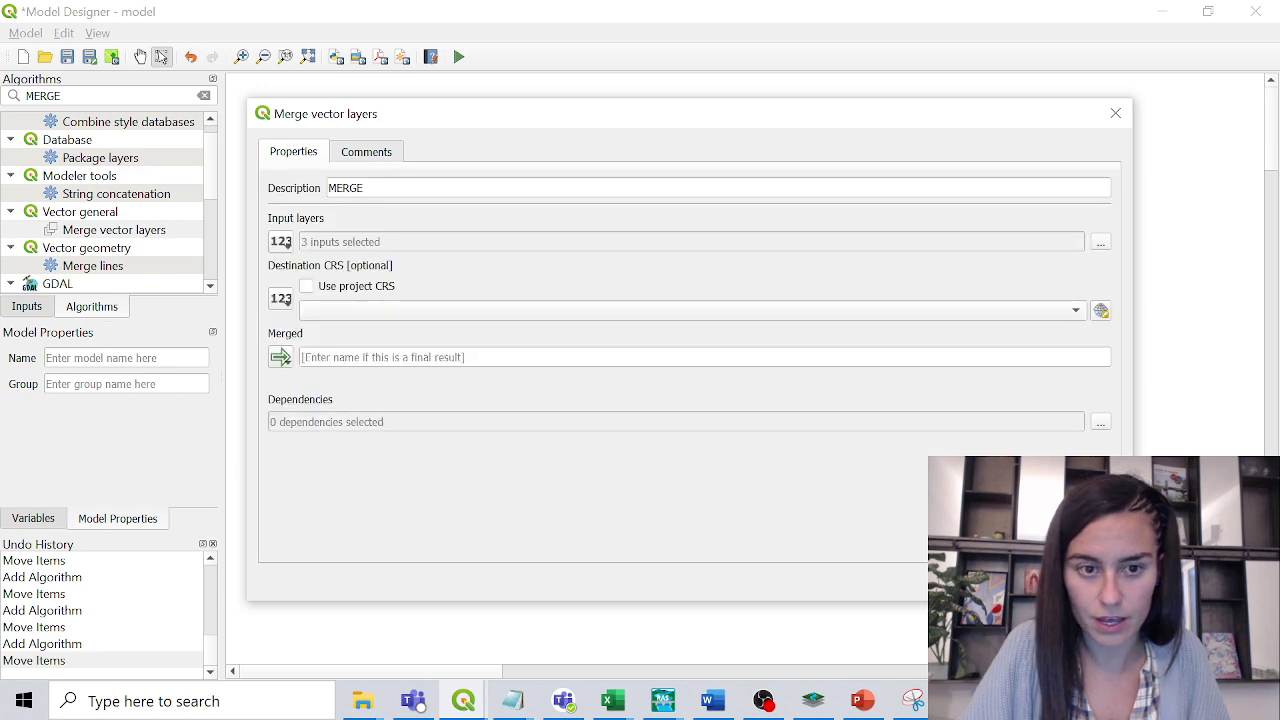
left_click(995, 578)
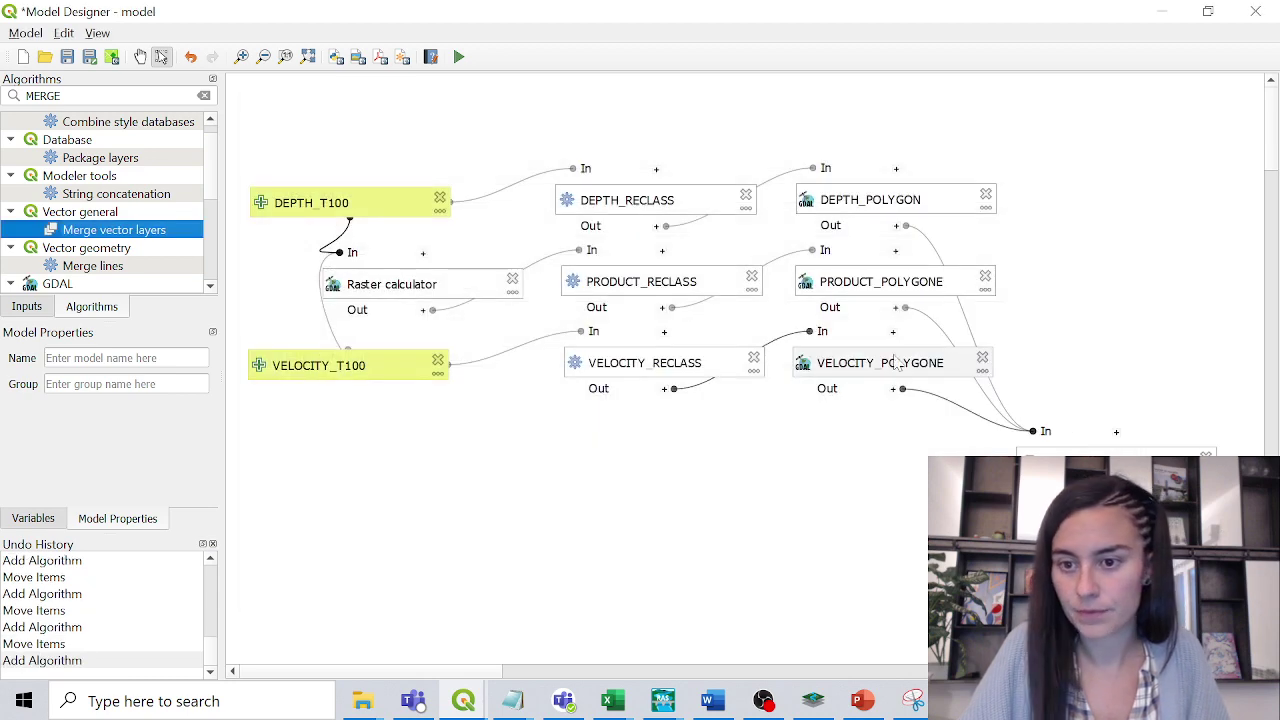
left_click_drag(1057, 416, 1075, 207)
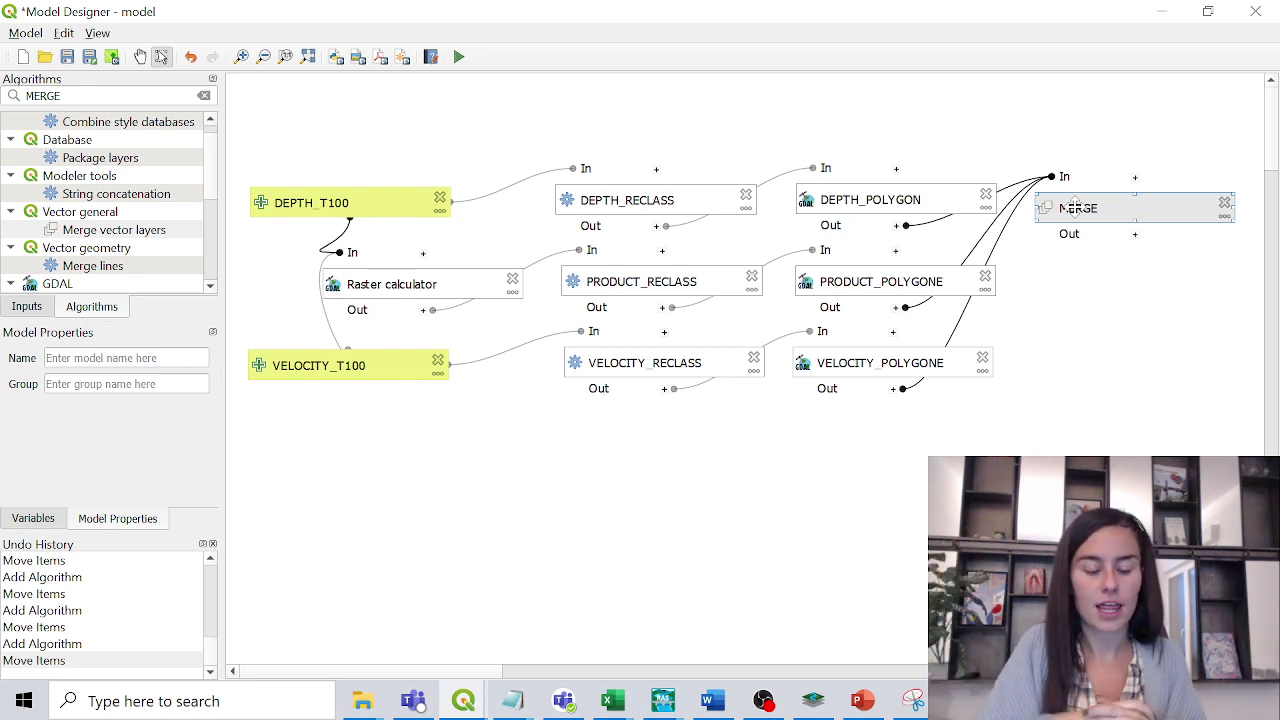
double_click(56, 95)
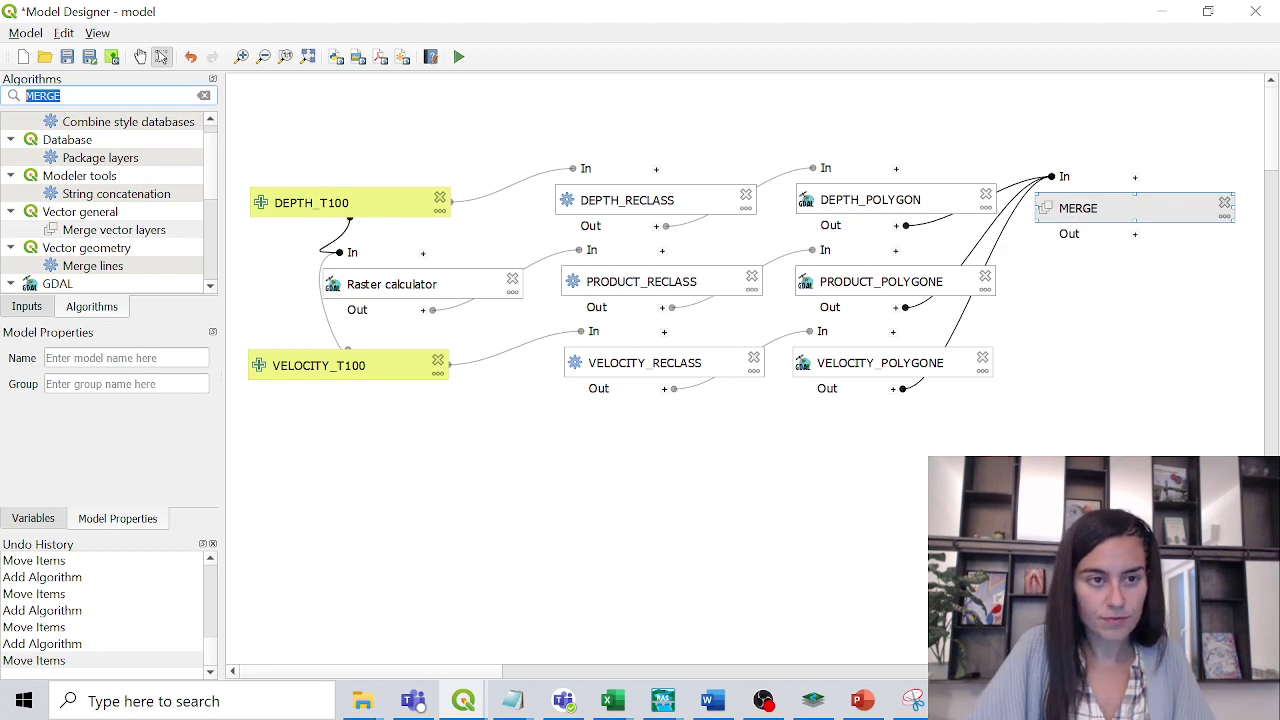
- Add a Dissolve step named DANGER_ZONE on MERGE's 'Merged' output, with final output DANGER_ZONE
type("DISSOL")
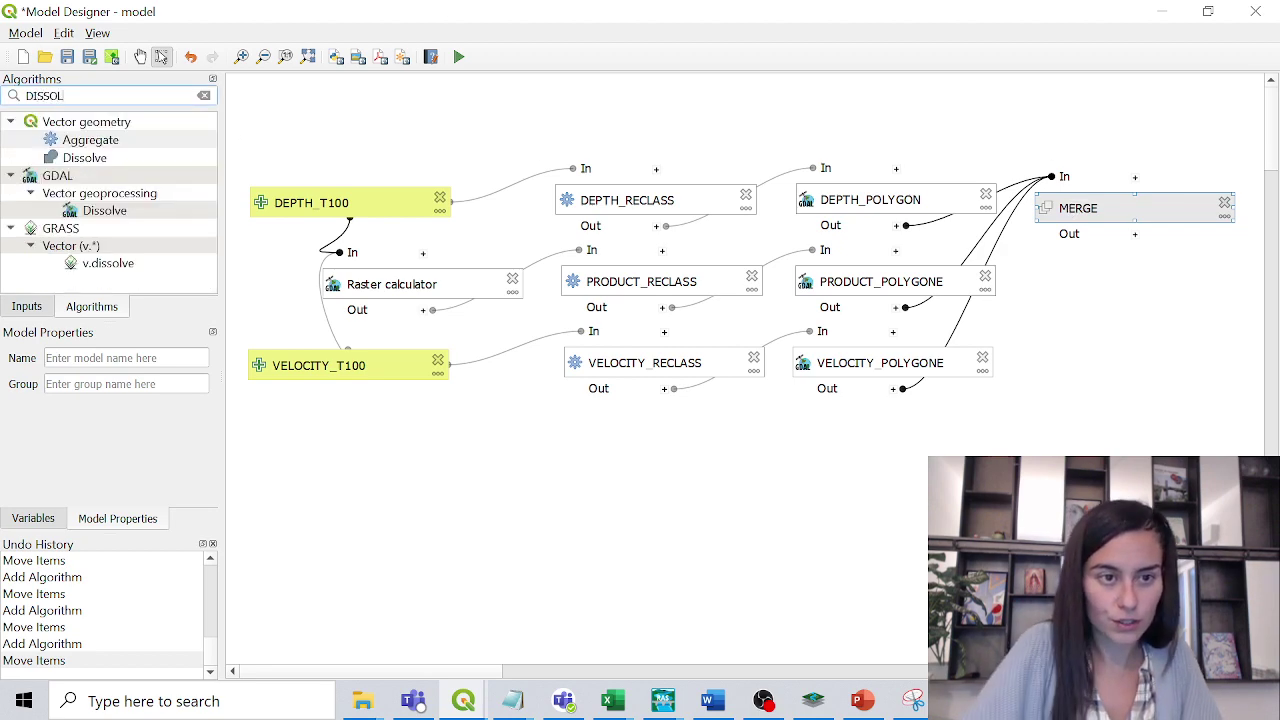
double_click(78, 160)
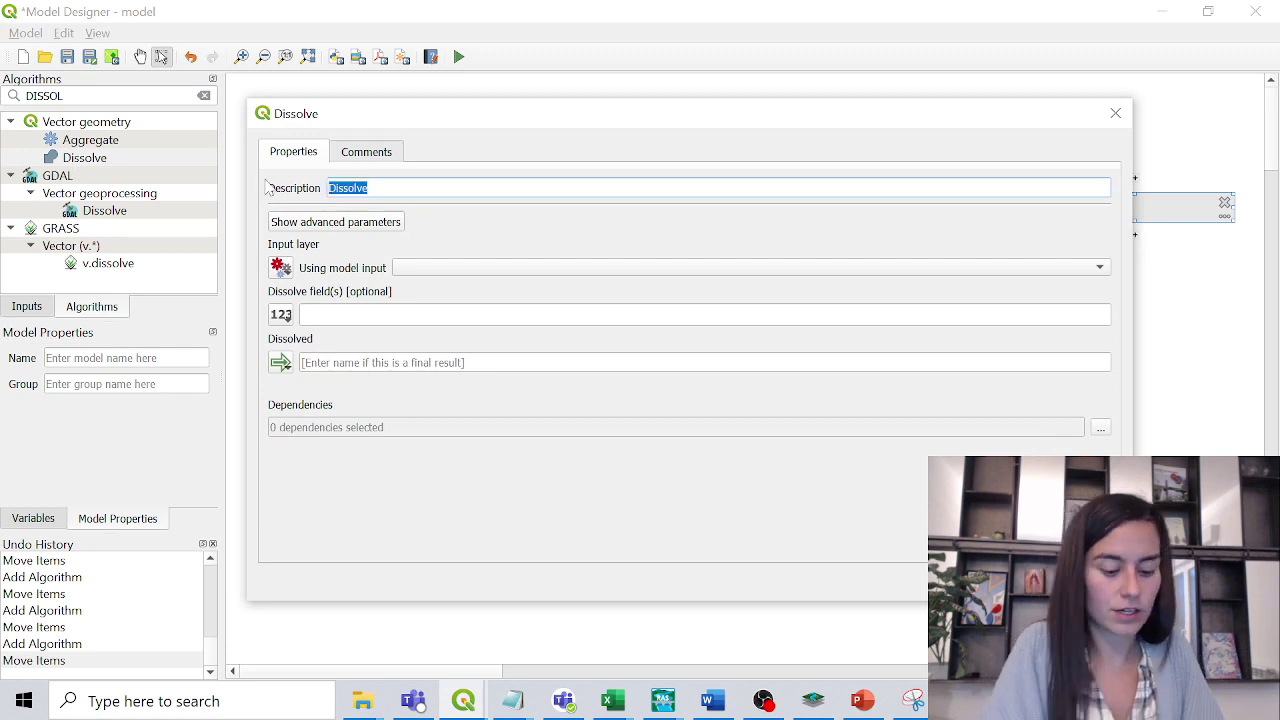
type("ZIP")
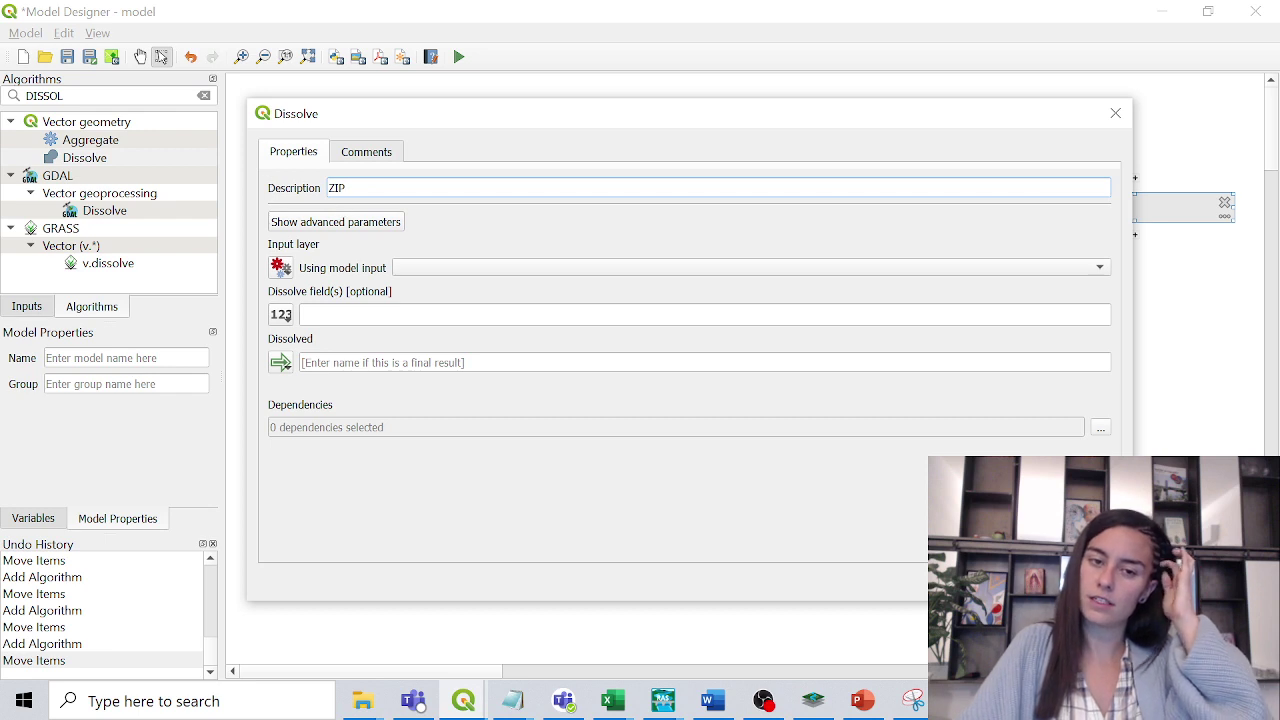
key("ctrl+a")
type("DA")
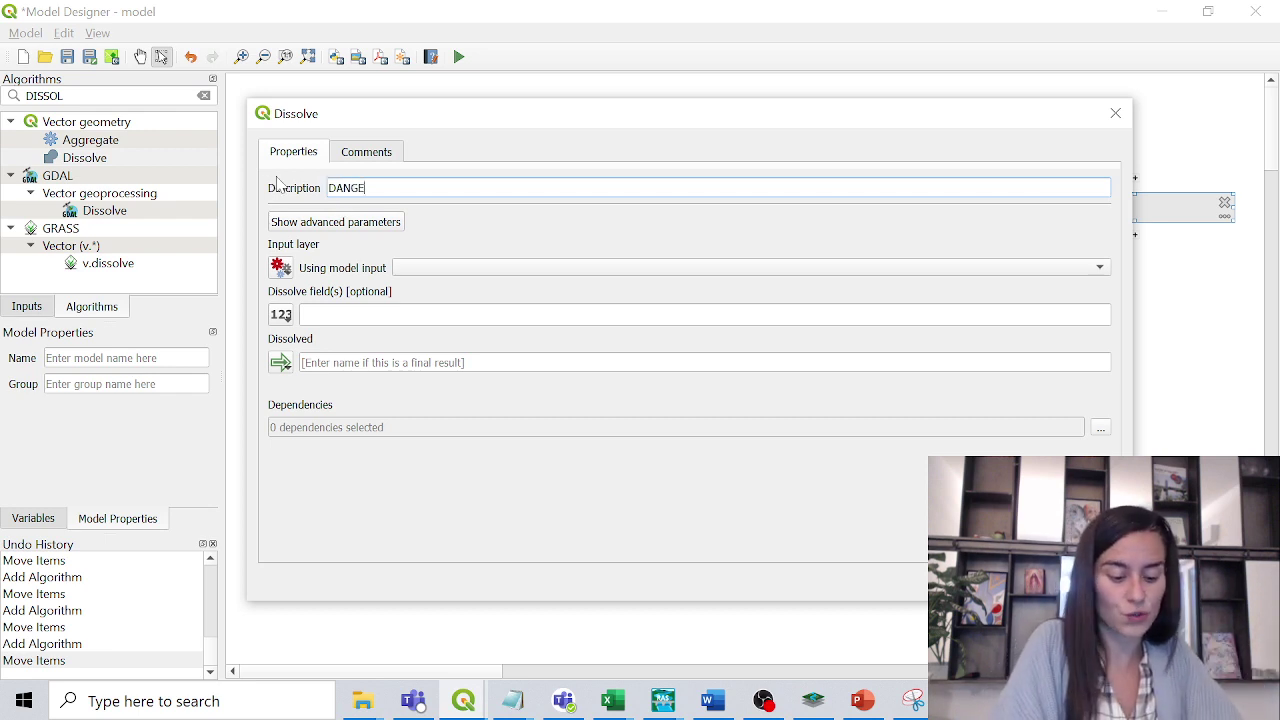
type("NGER_ZONE")
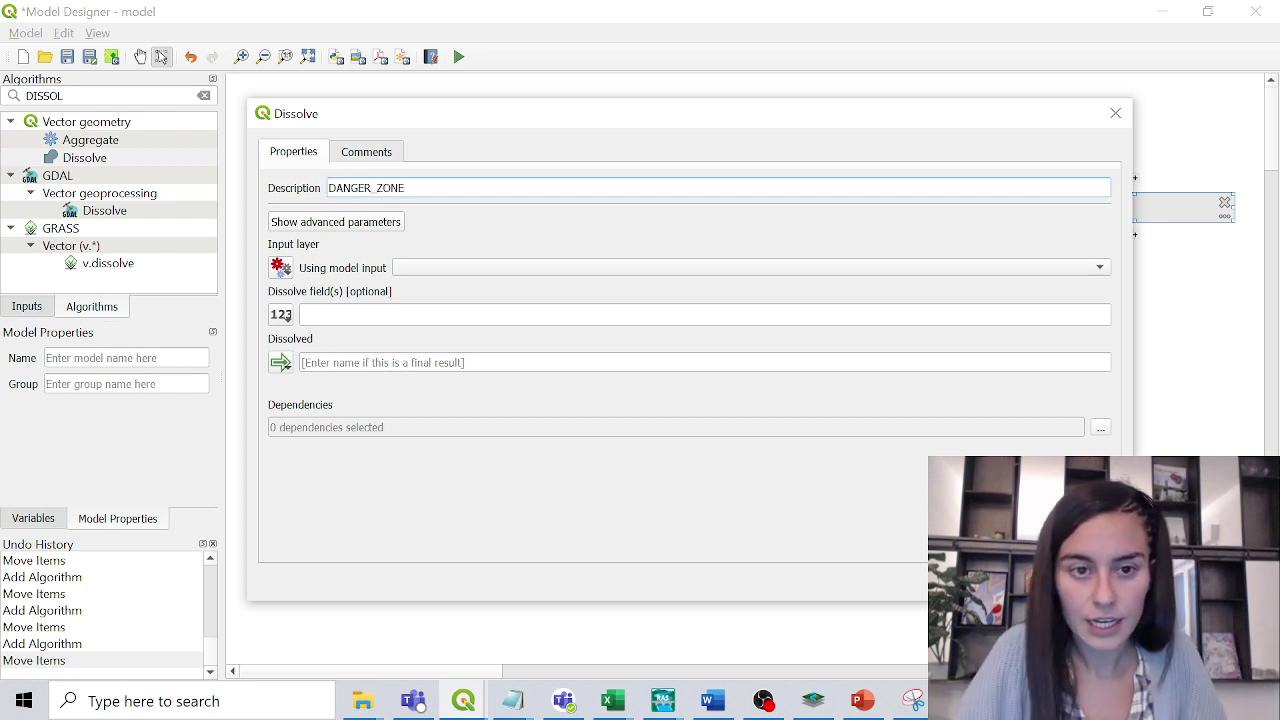
left_click(283, 270)
left_click(340, 356)
left_click(472, 270)
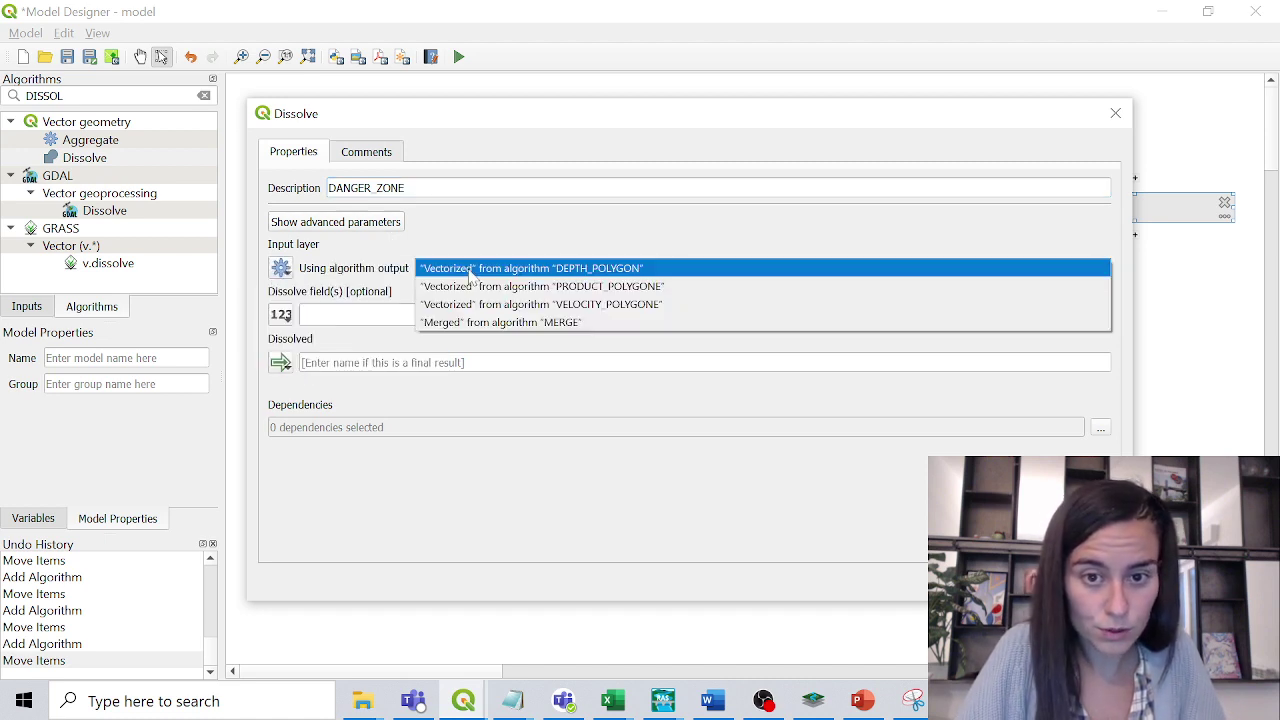
left_click(474, 322)
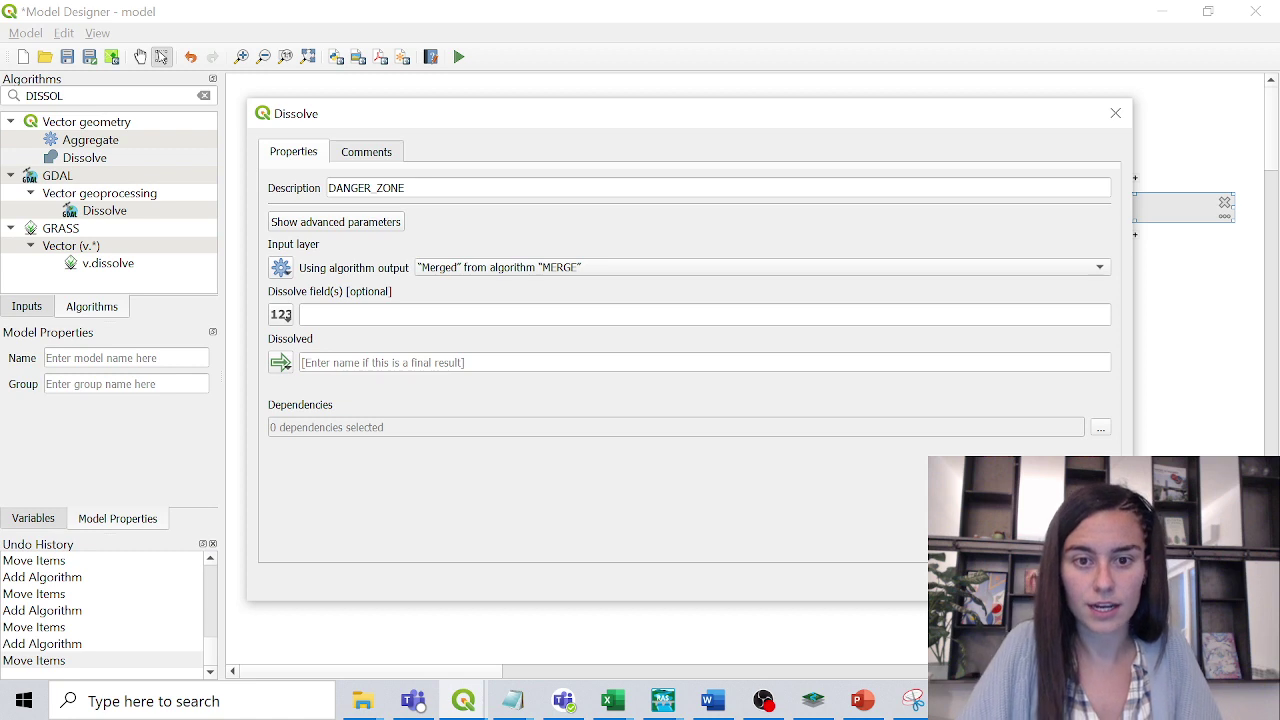
left_click(350, 362)
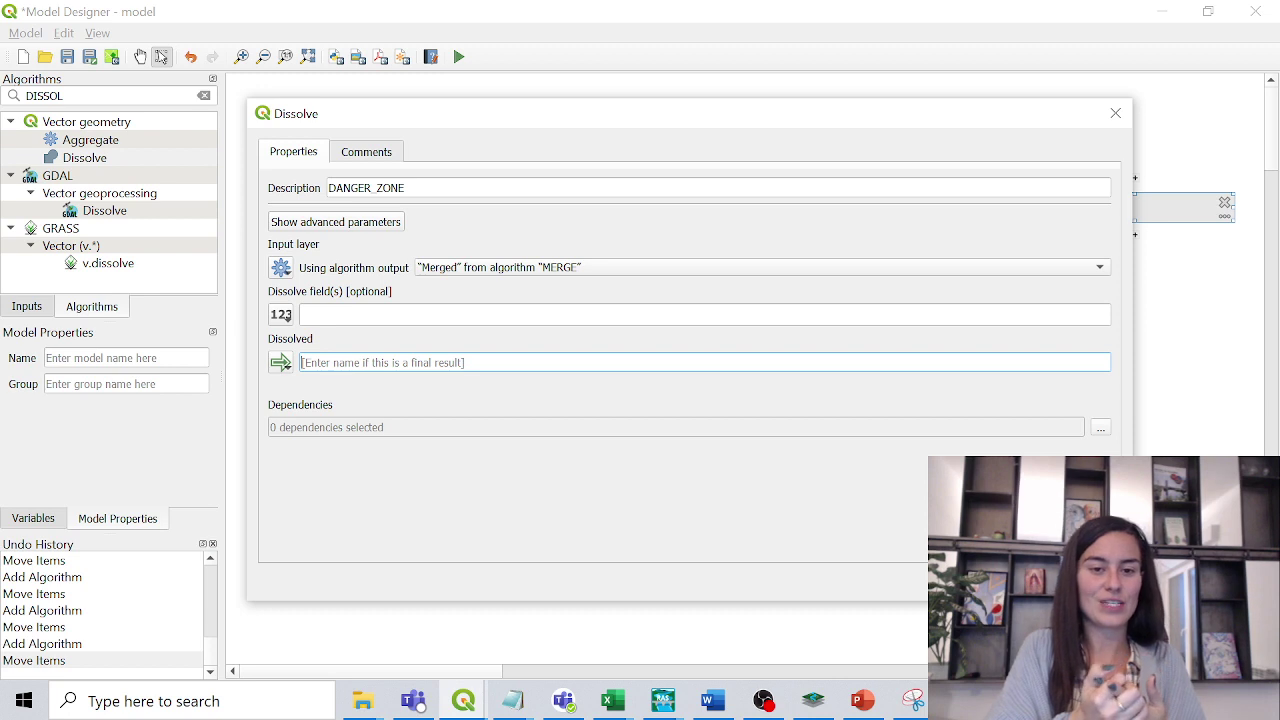
type("D")
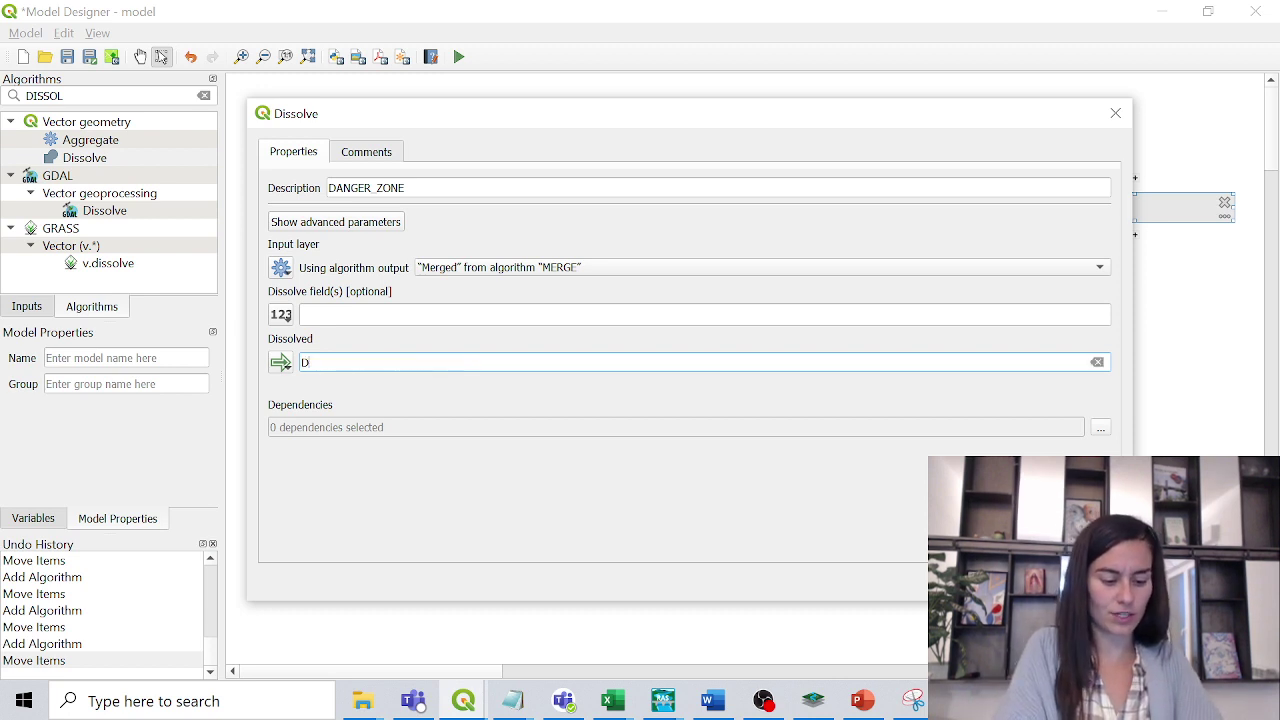
type("ANGER_ZONE")
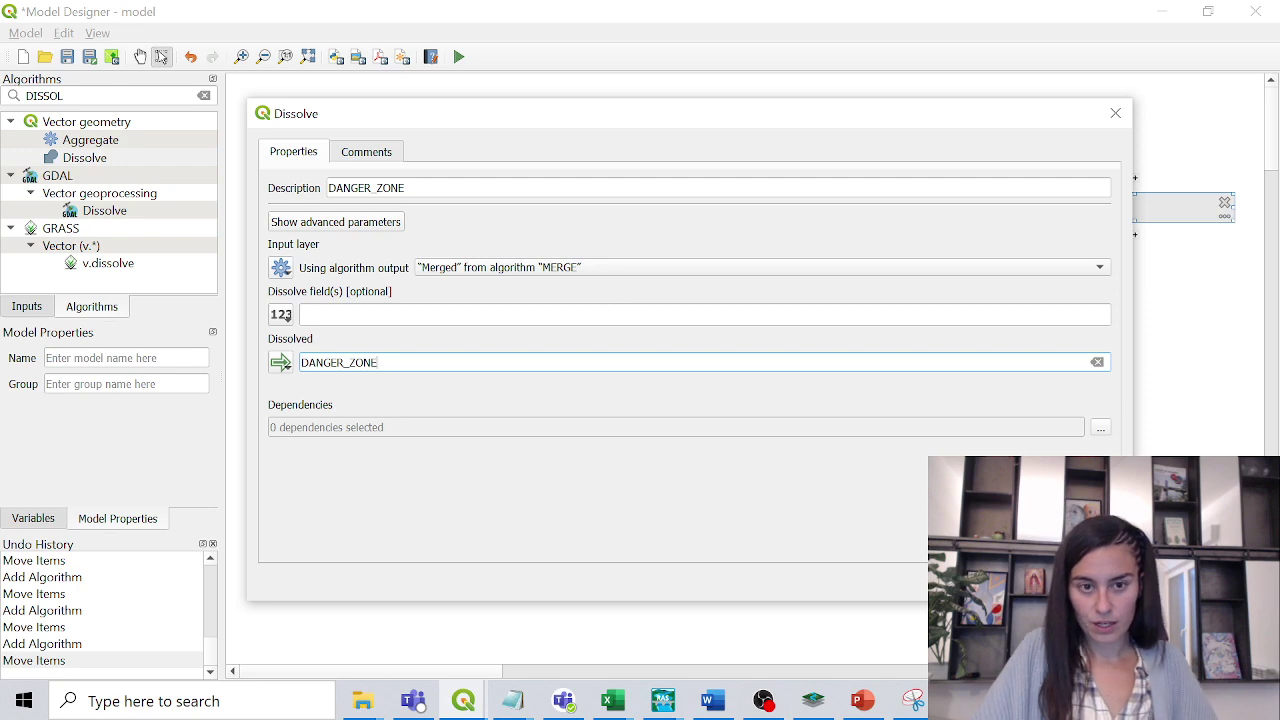
key("Return")
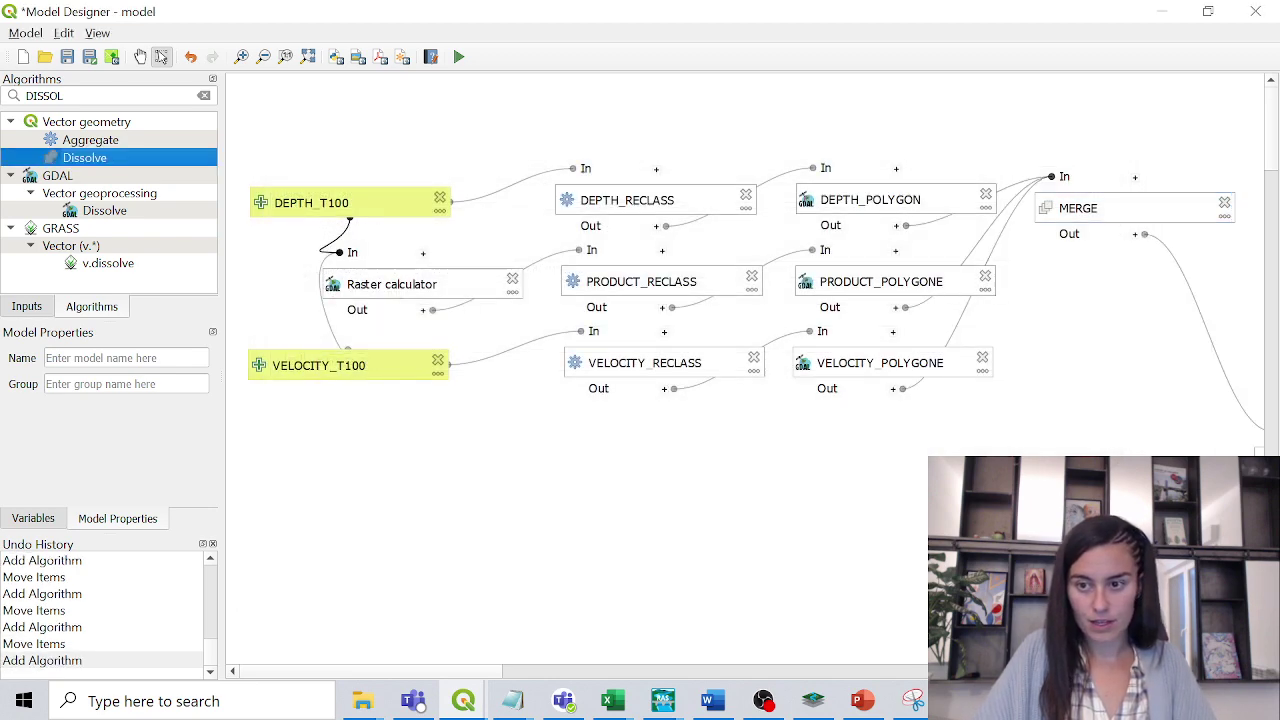
- Arrange the DANGER_ZONE step and its green output beneath MERGE
left_click_drag(1200, 520, 1150, 300)
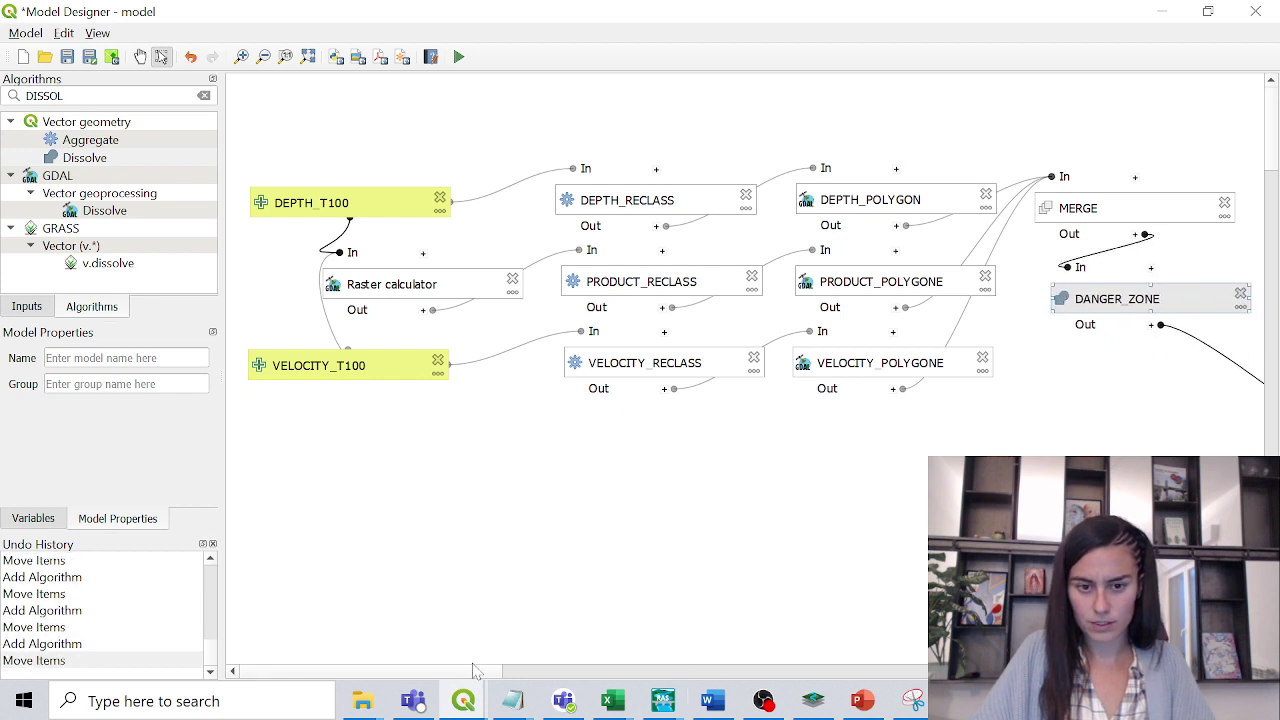
left_click_drag(490, 672, 629, 665)
left_click_drag(913, 365, 470, 397)
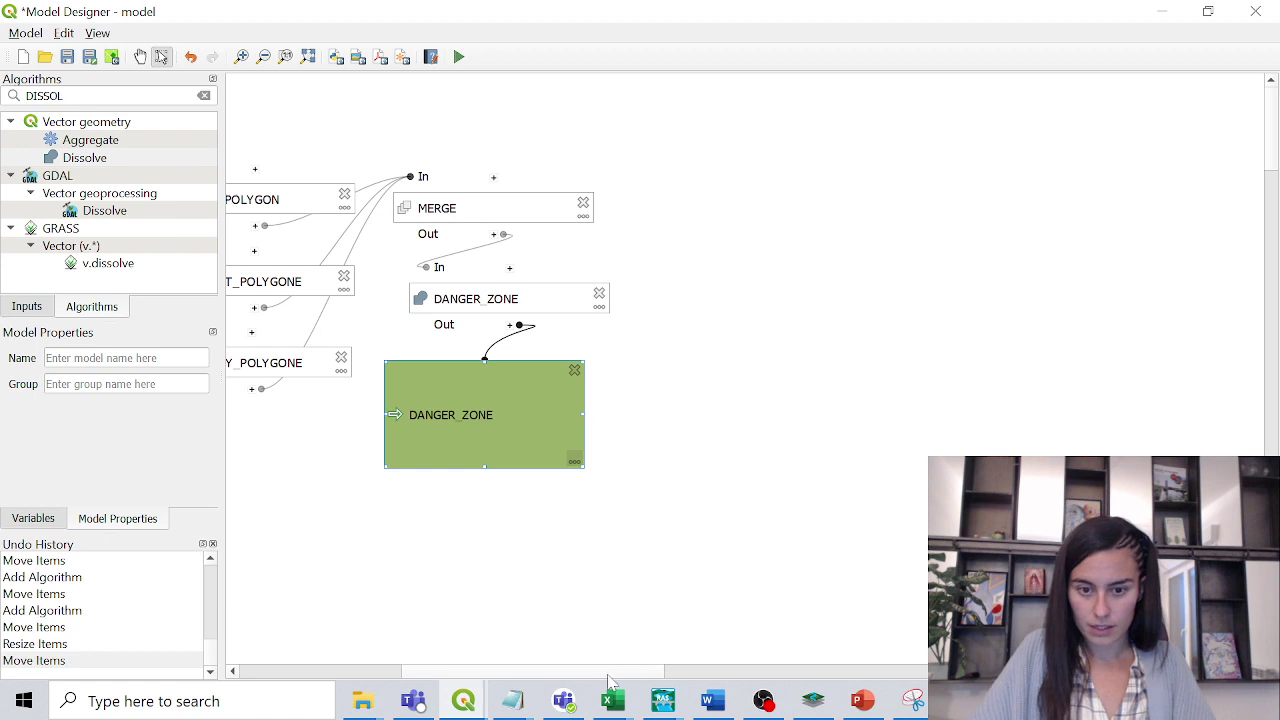
left_click_drag(612, 676, 460, 676)
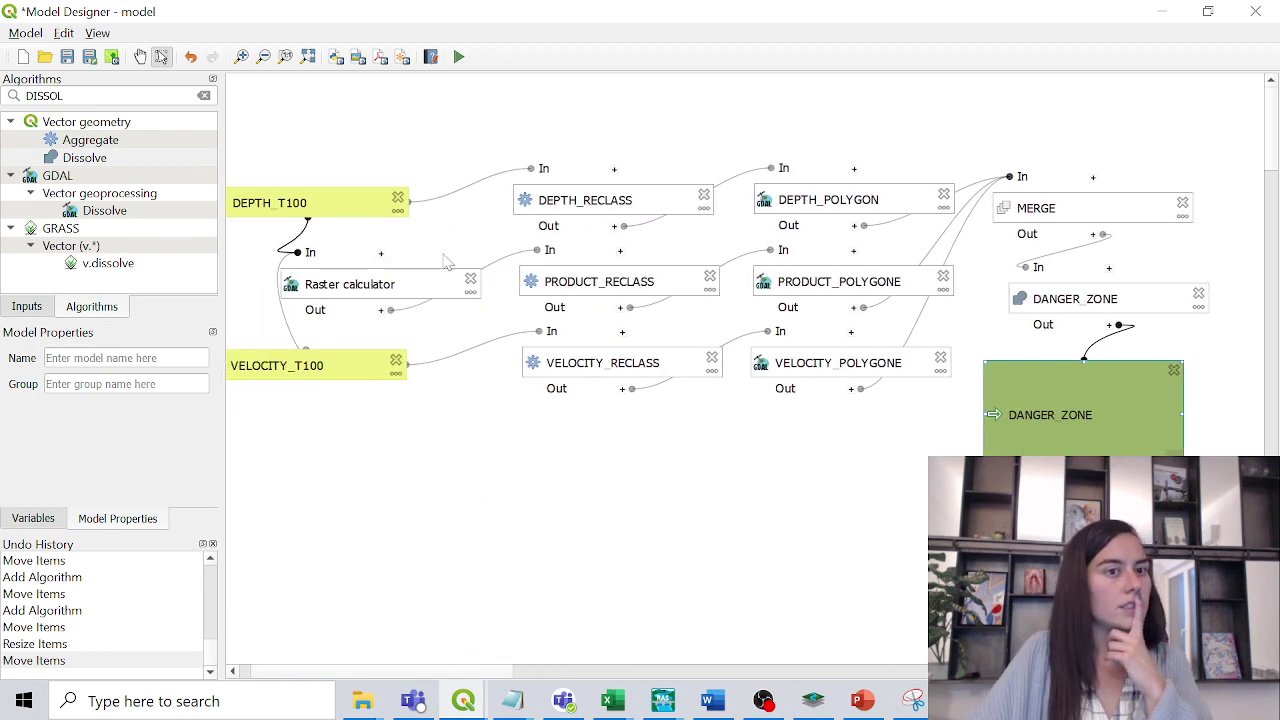
- Save the model as ZIPv03.model3 in the 20230927_Model\02_Trabajo folder
left_click(26, 33)
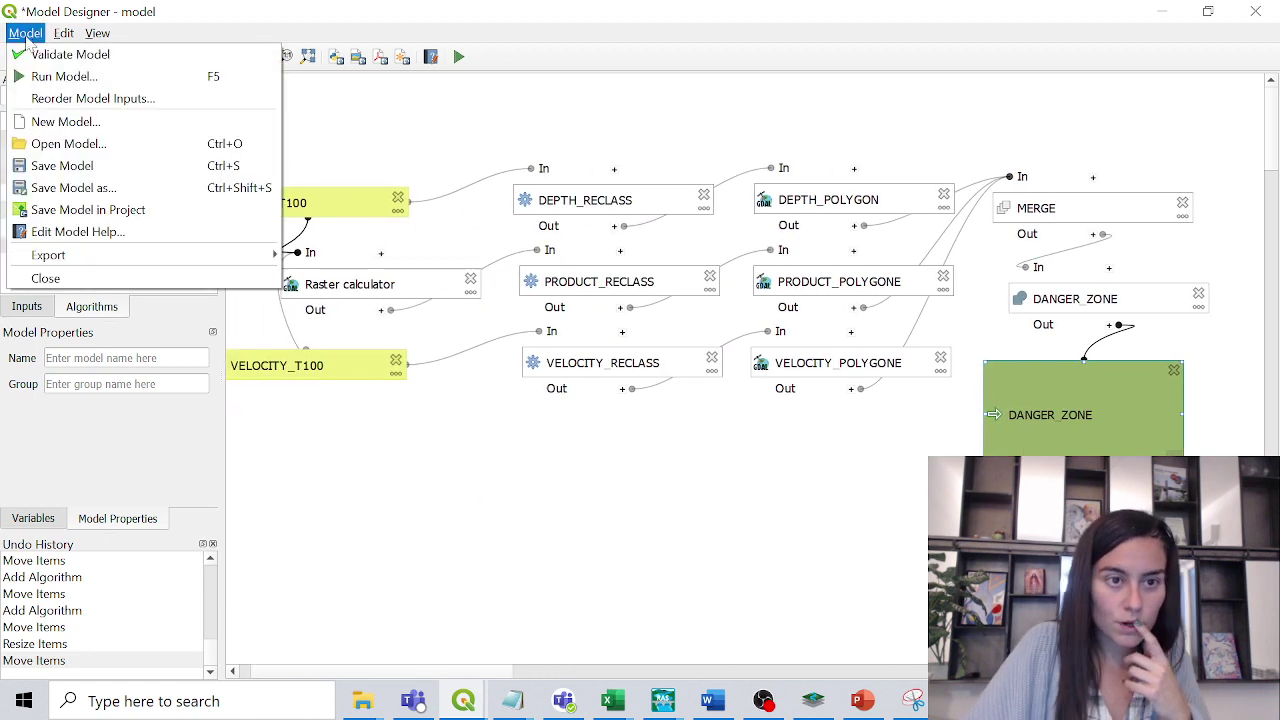
left_click(75, 190)
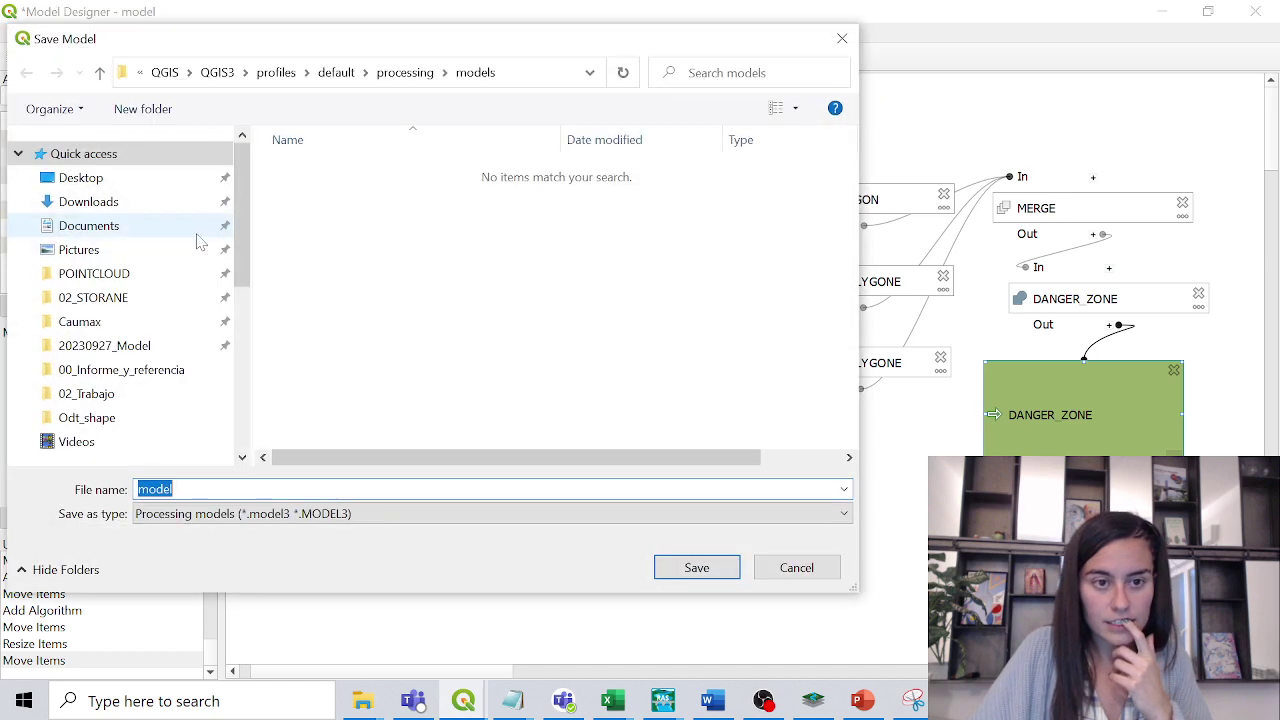
left_click(134, 347)
double_click(337, 196)
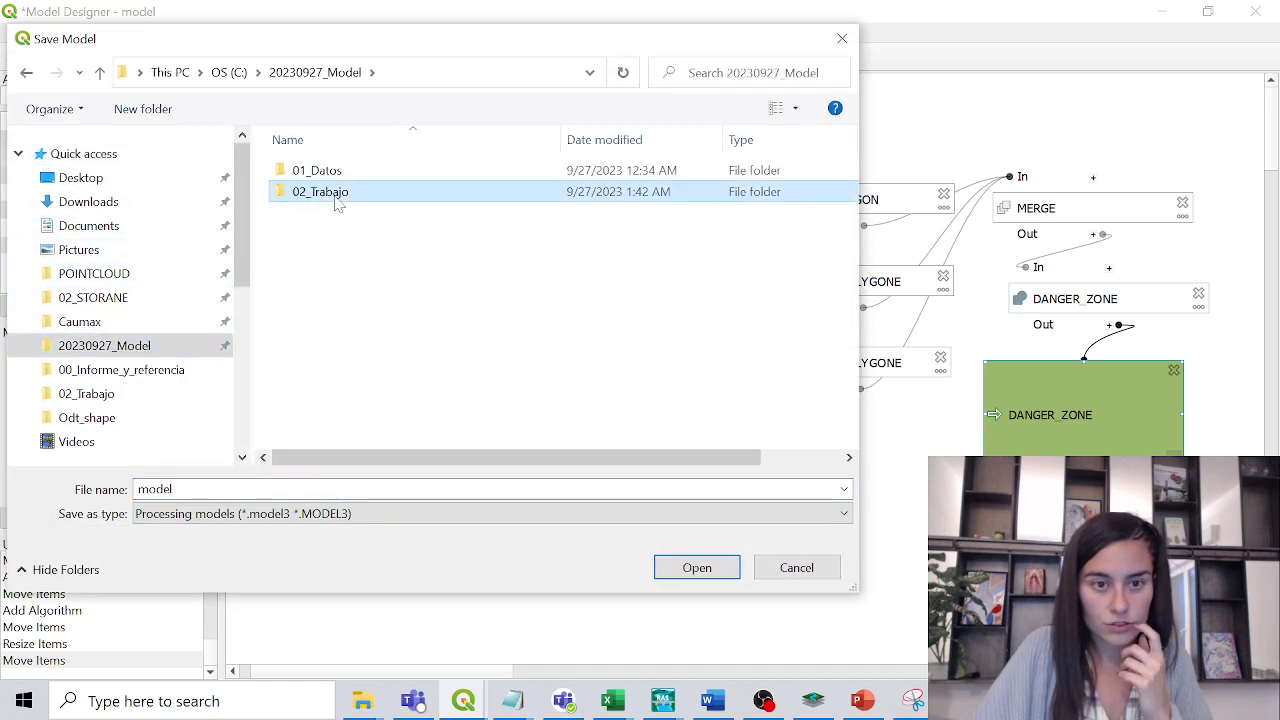
left_click(335, 213)
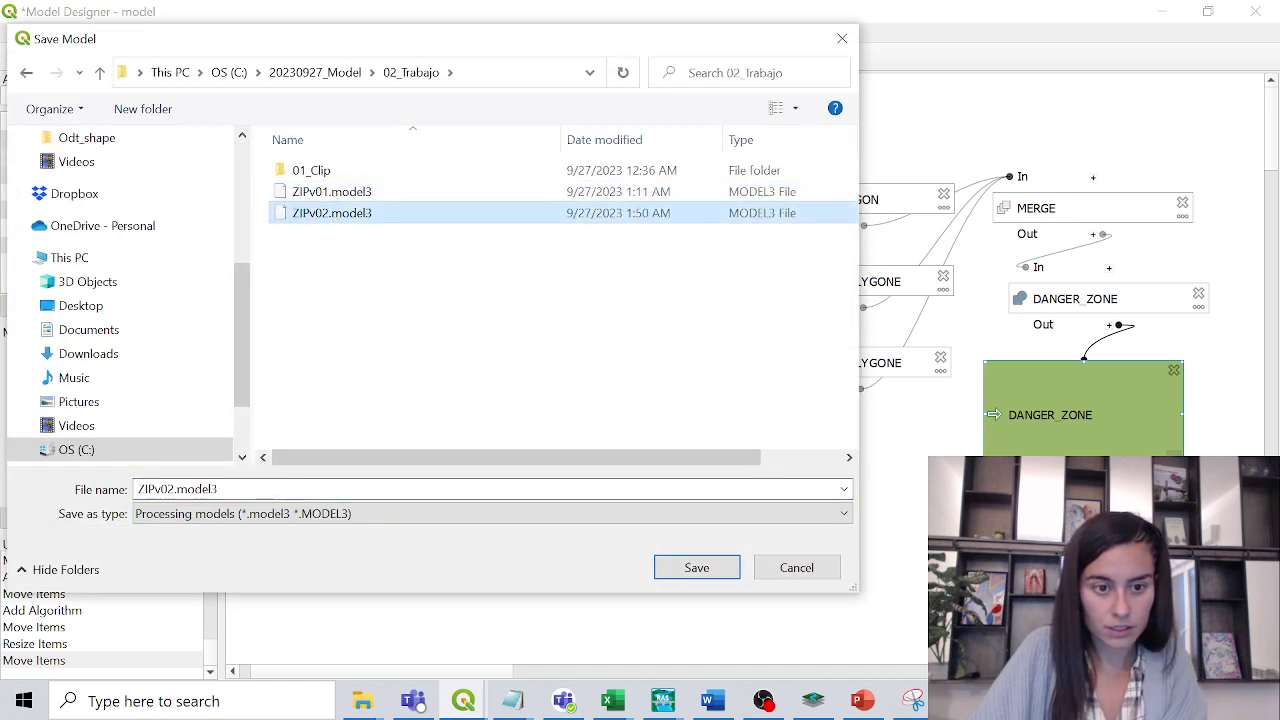
key("Tab")
left_click_drag(175, 489, 167, 489)
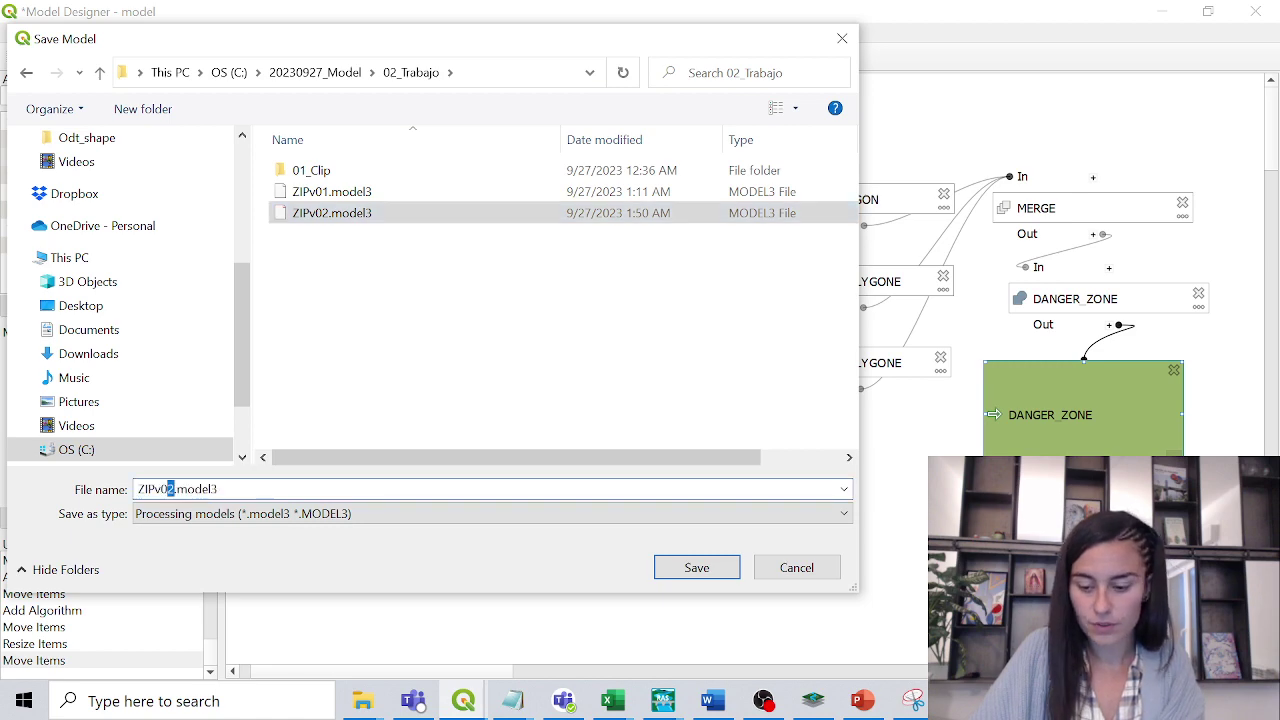
type("3")
left_click(695, 567)
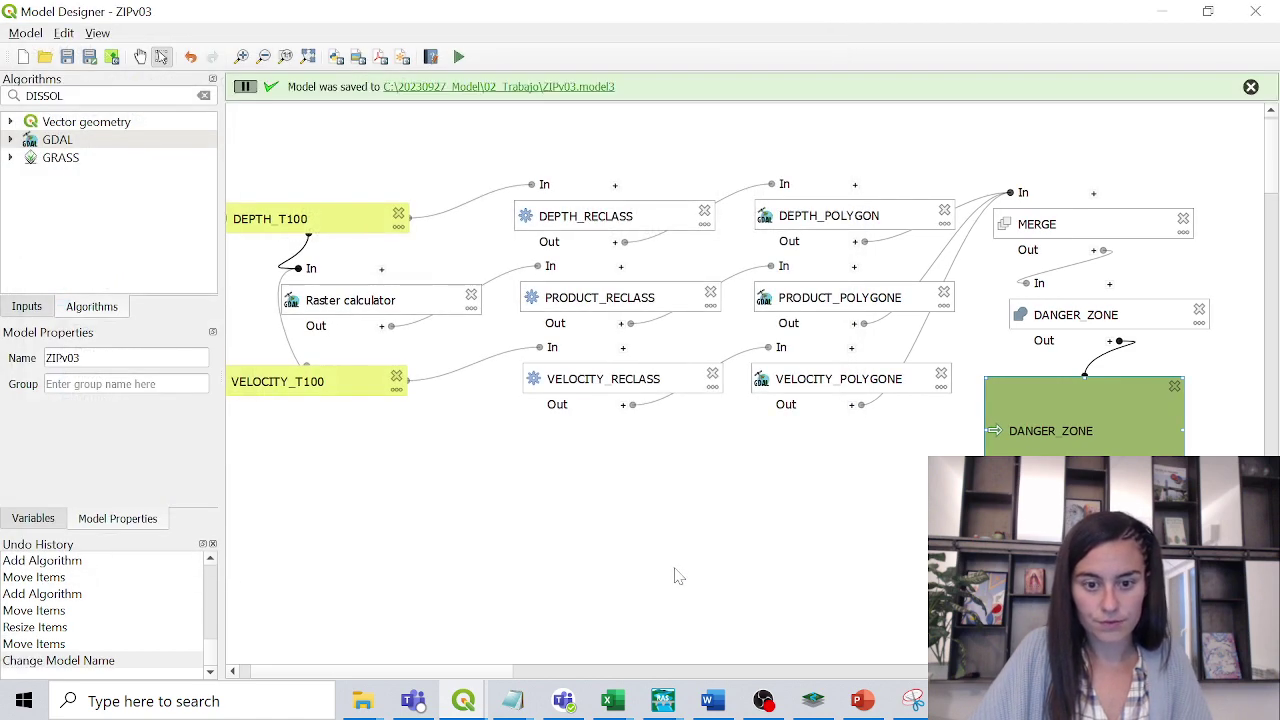
- Open the ZIPv03 model's run dialog from the main QGIS window
mouse_move(463, 700)
left_click(372, 640)
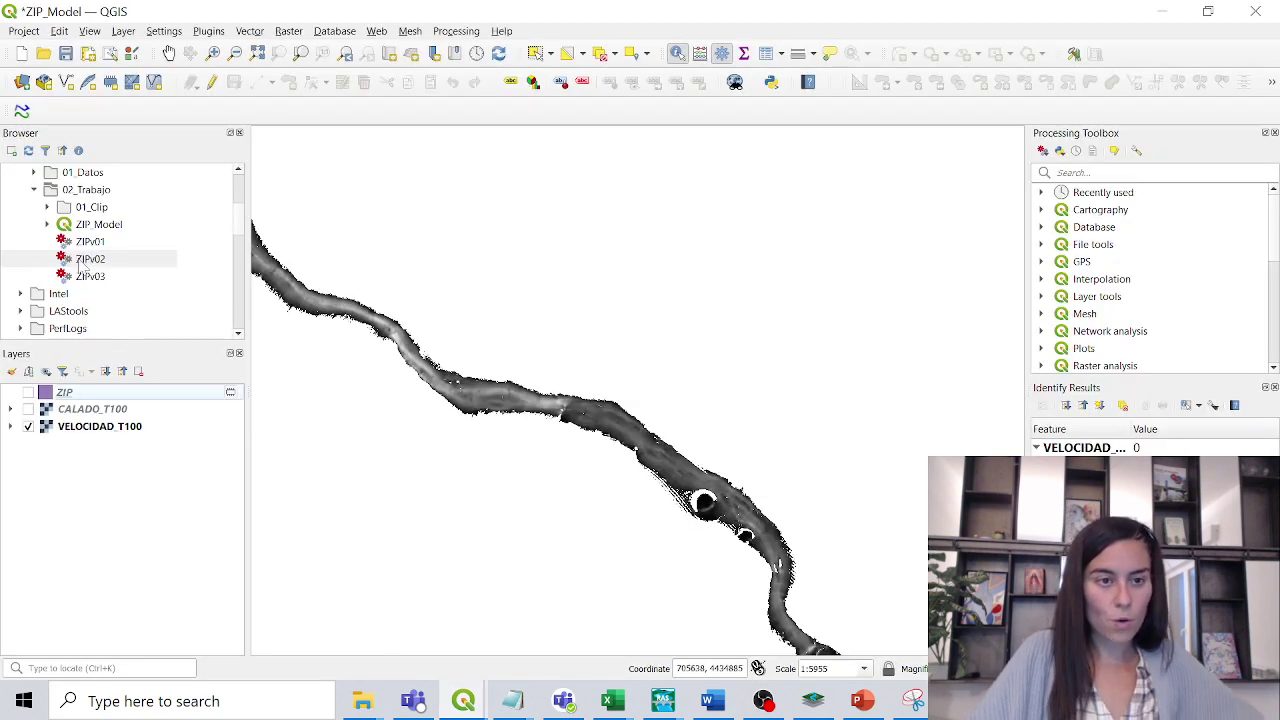
double_click(122, 280)
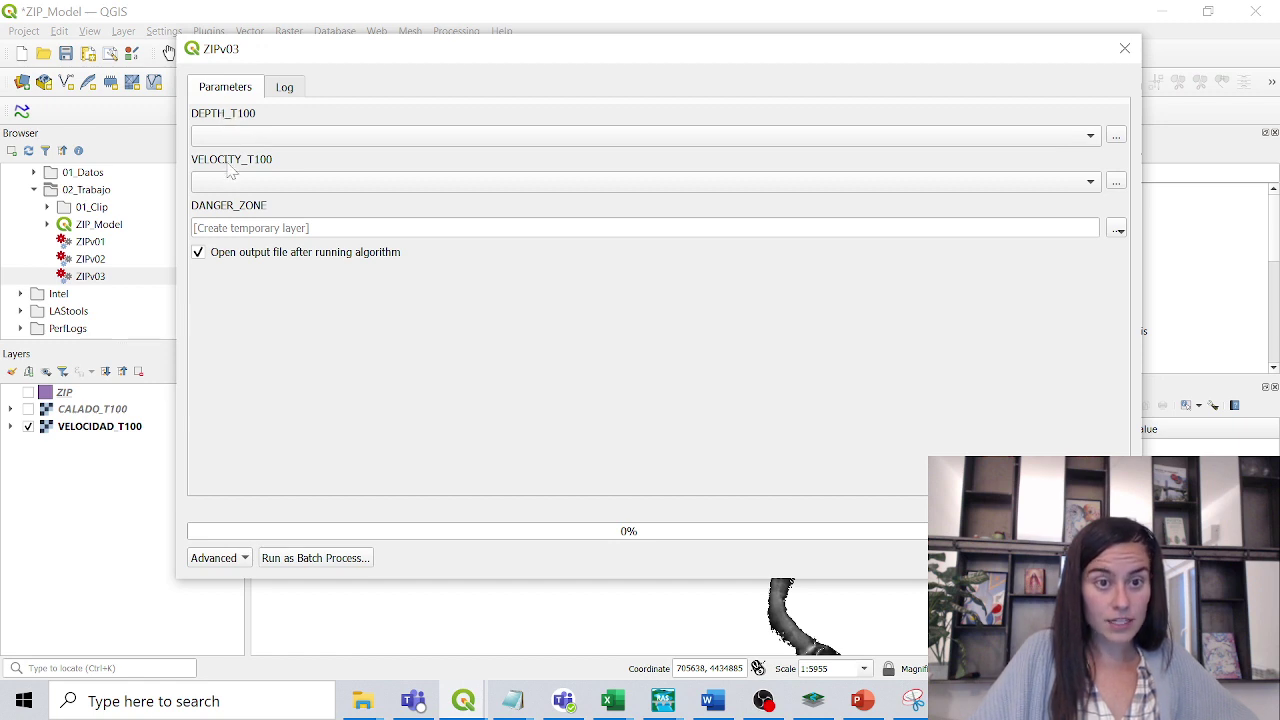
mouse_move(463, 703)
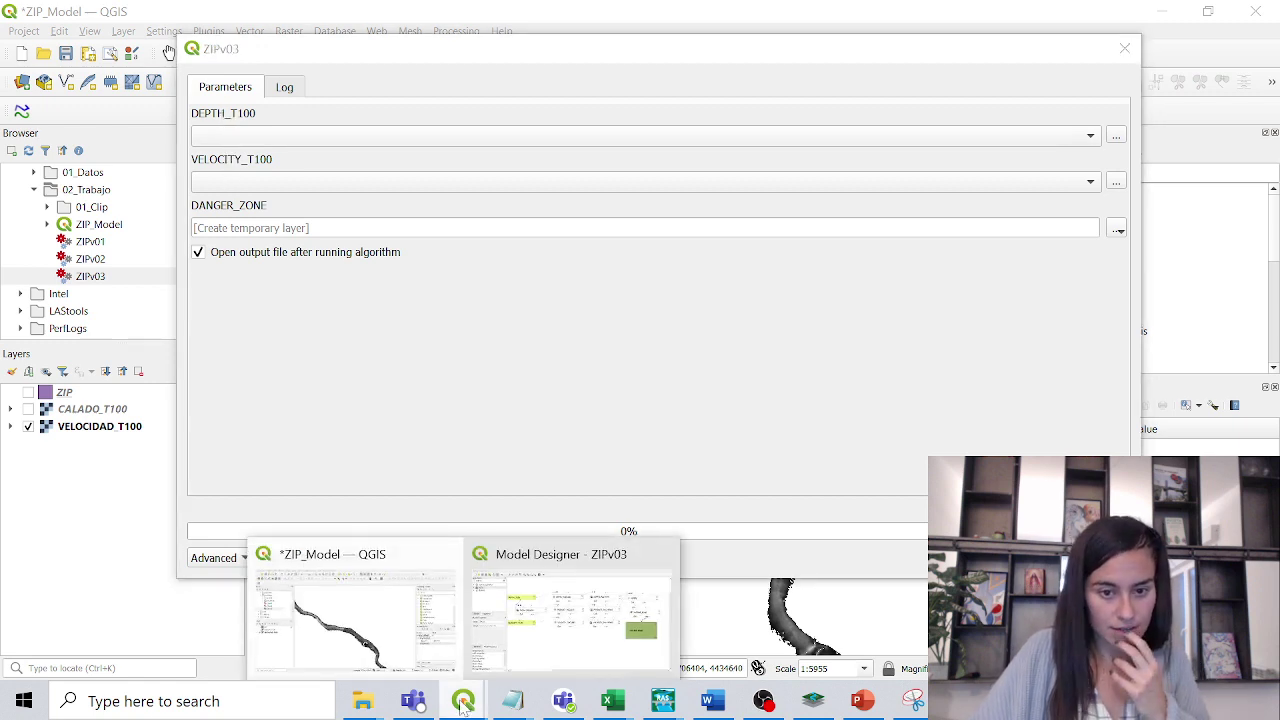
left_click(497, 648)
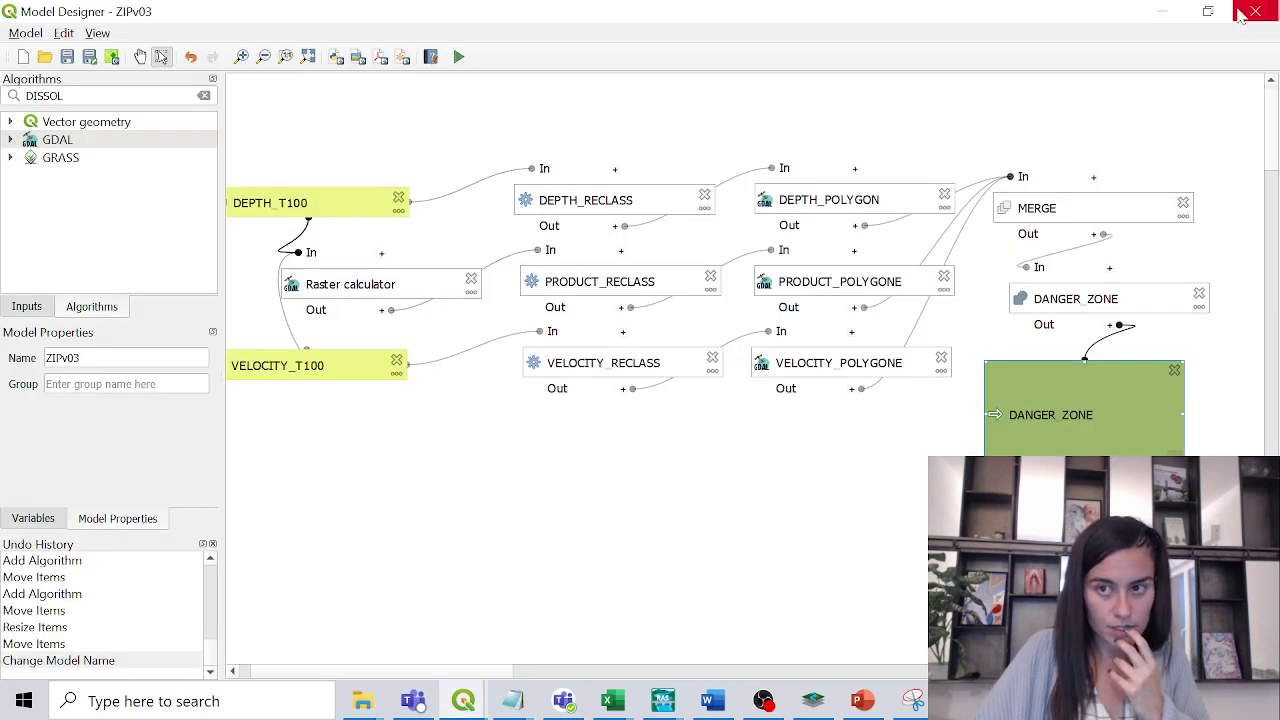
left_click(1161, 11)
- Run ZIPv03 with CALADO_T100 as DEPTH_T100 and VELOCIDAD_T100 as VELOCITY_T100
left_click(272, 138)
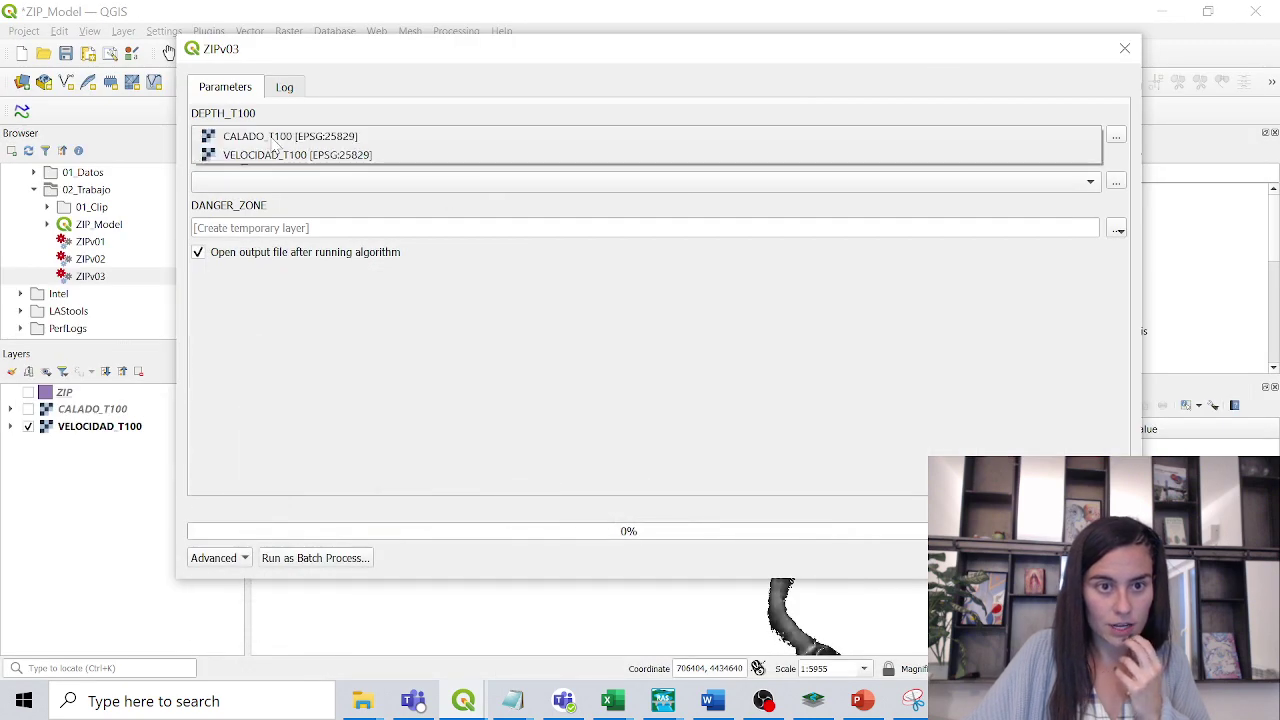
left_click(275, 140)
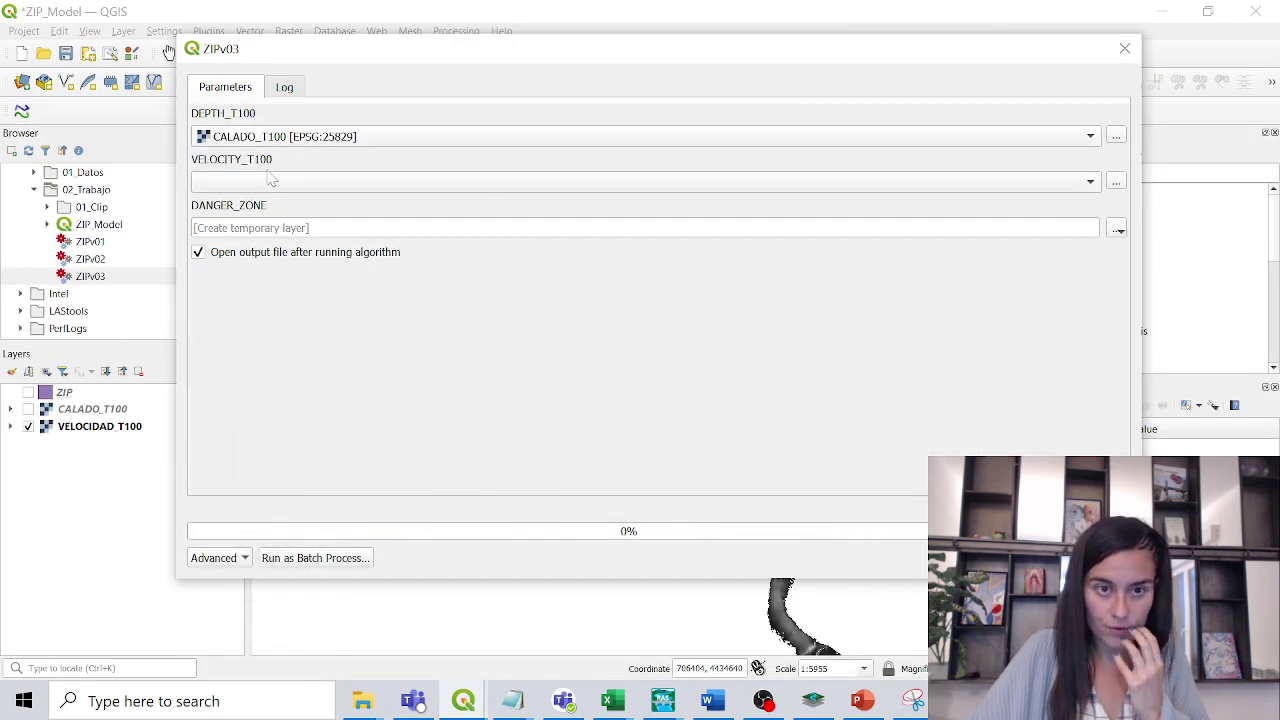
left_click(266, 184)
left_click(266, 198)
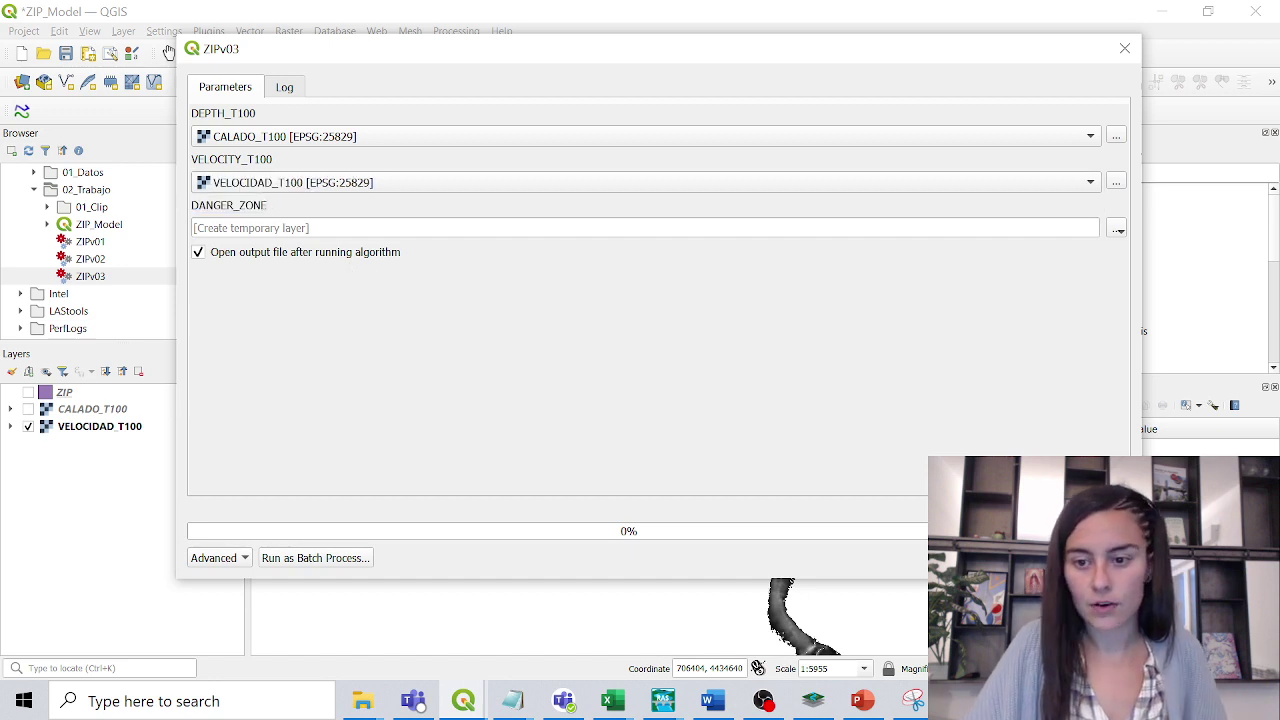
key("Return")
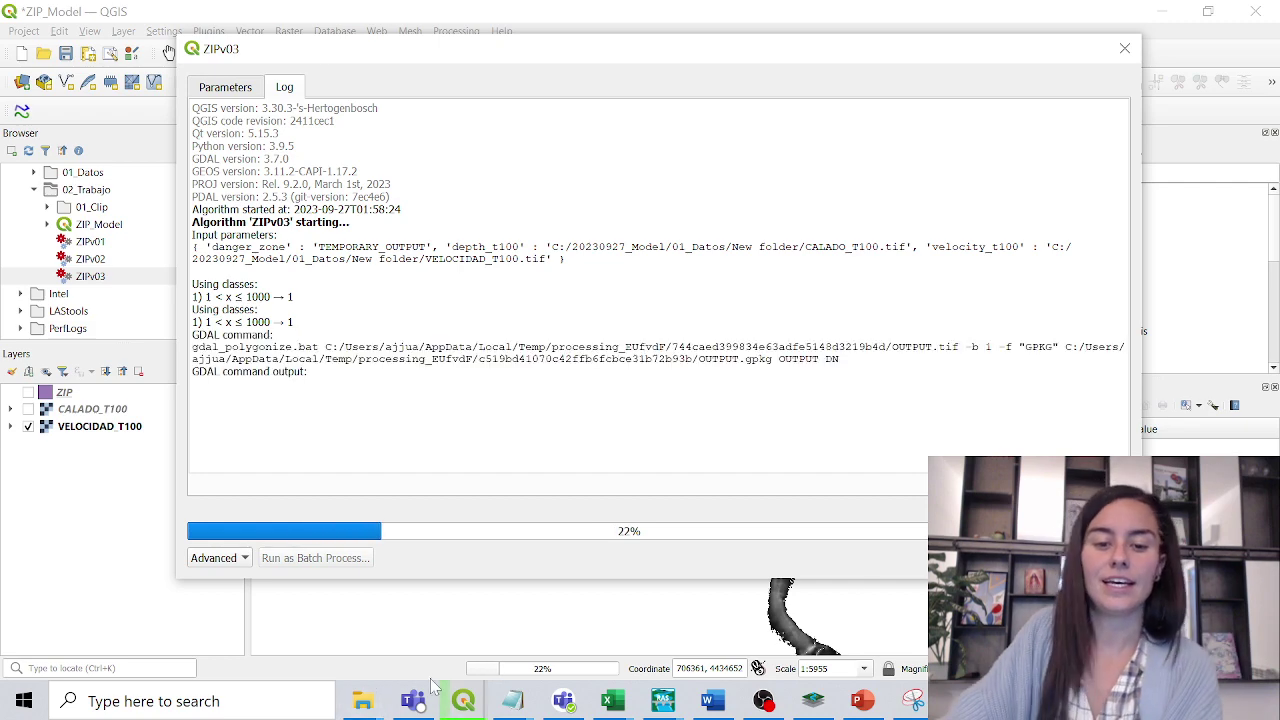
- In the ZIPv03 Model Designer, view the DEPTH_RECLASS parameters and close them unchanged
mouse_move(468, 706)
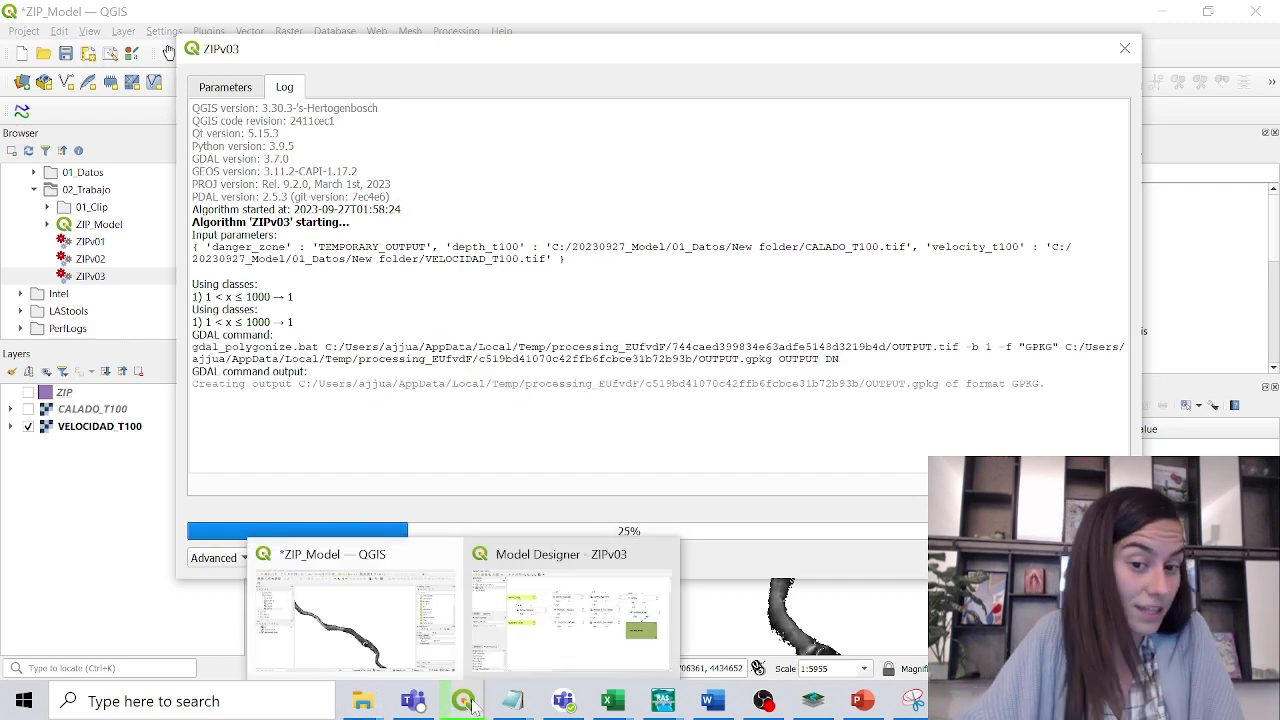
left_click(527, 661)
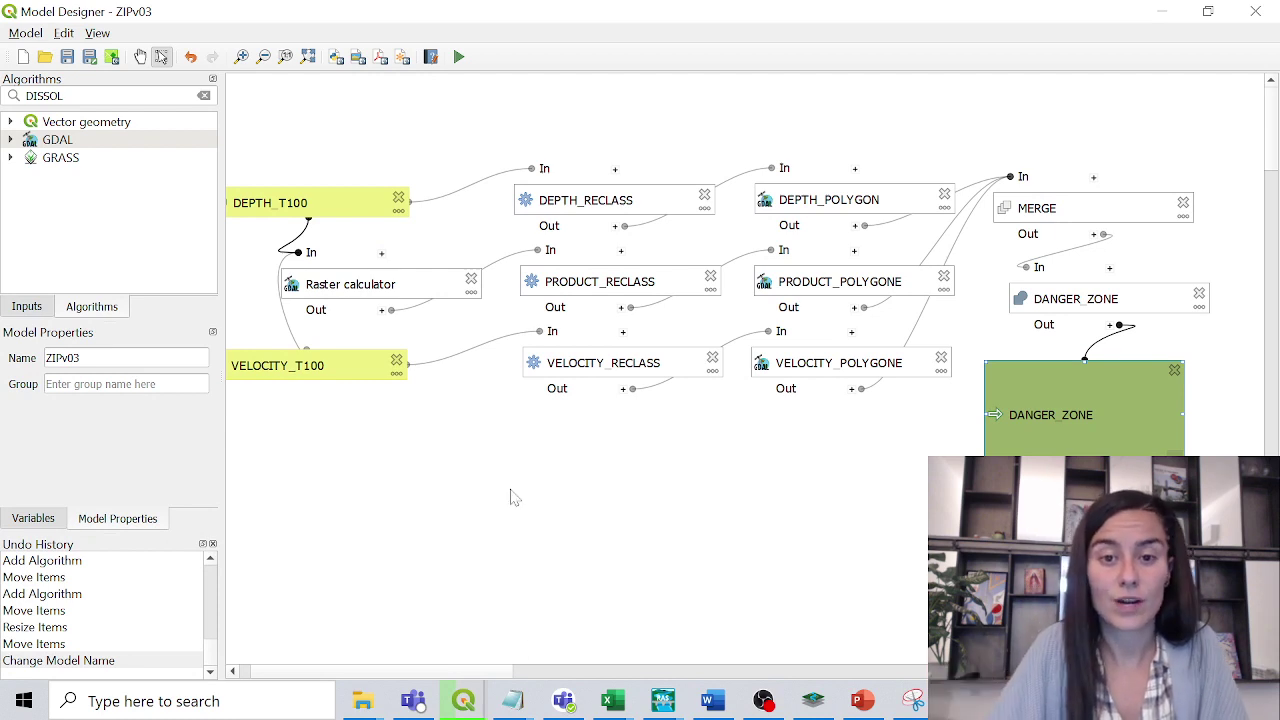
double_click(559, 205)
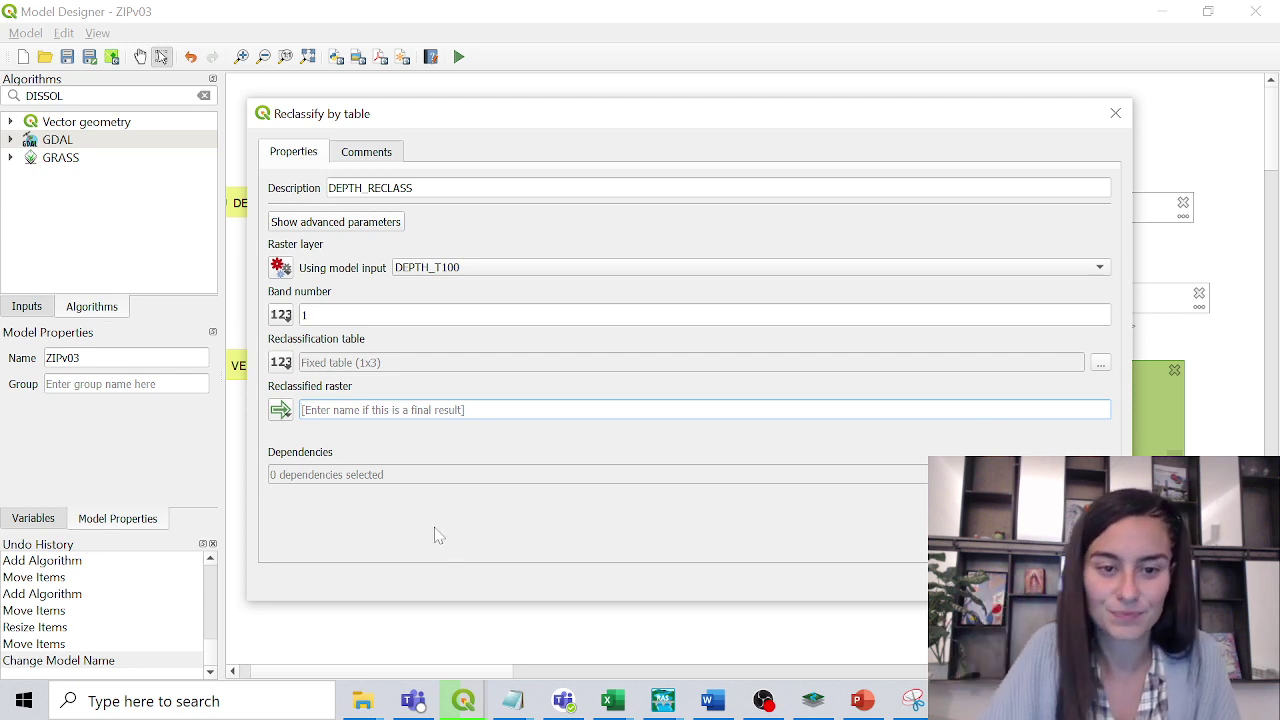
key("Return")
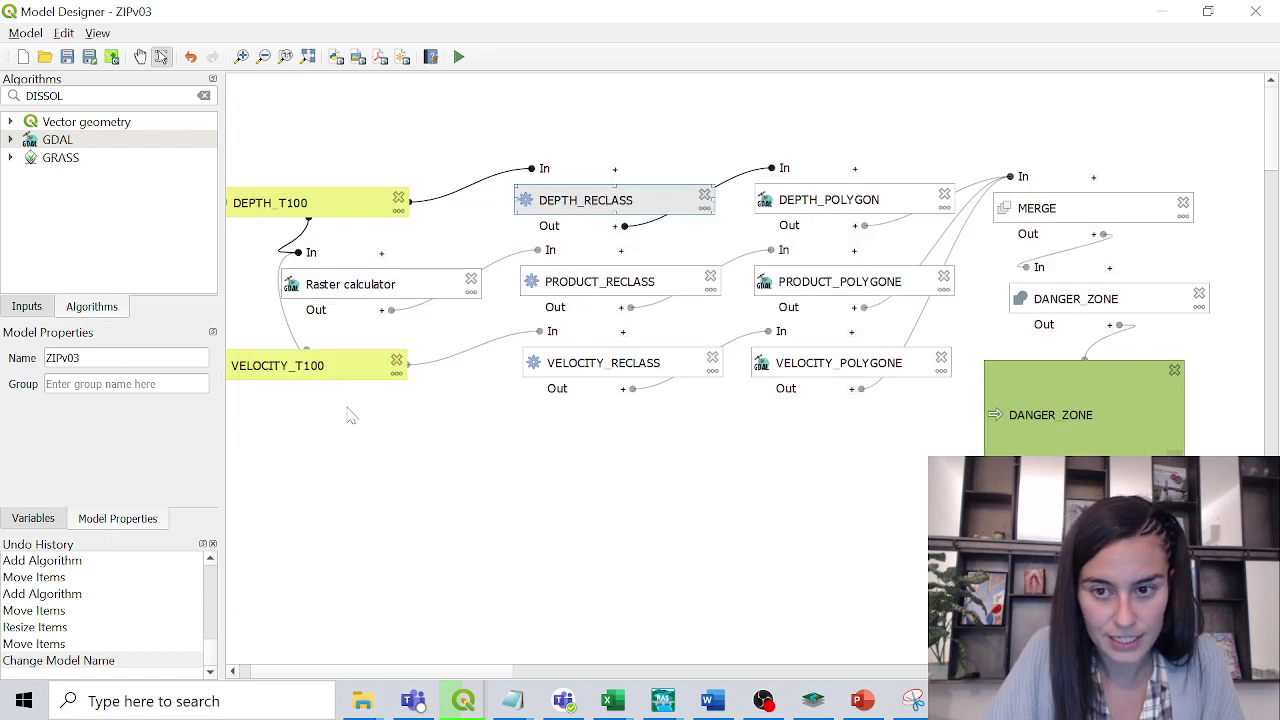
- Close the finished run dialog, zoom in, and compare the DANGER ZONE and ZIP layers
mouse_move(465, 702)
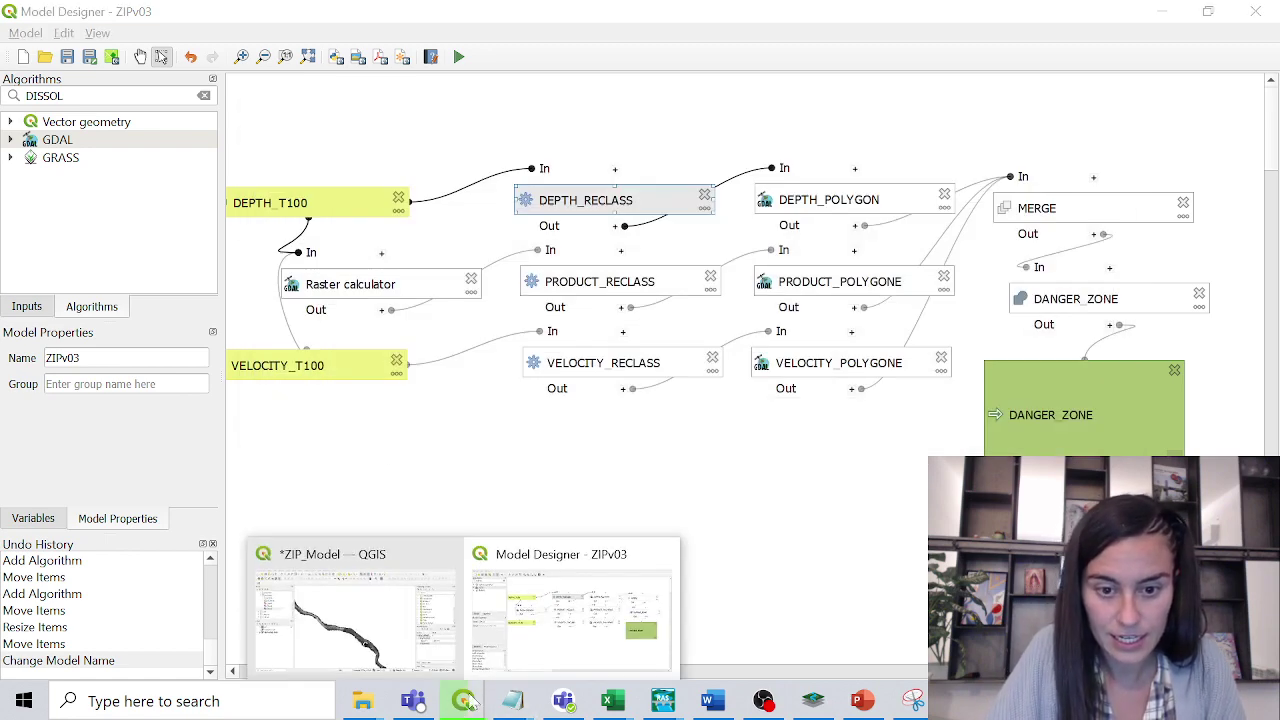
left_click(373, 650)
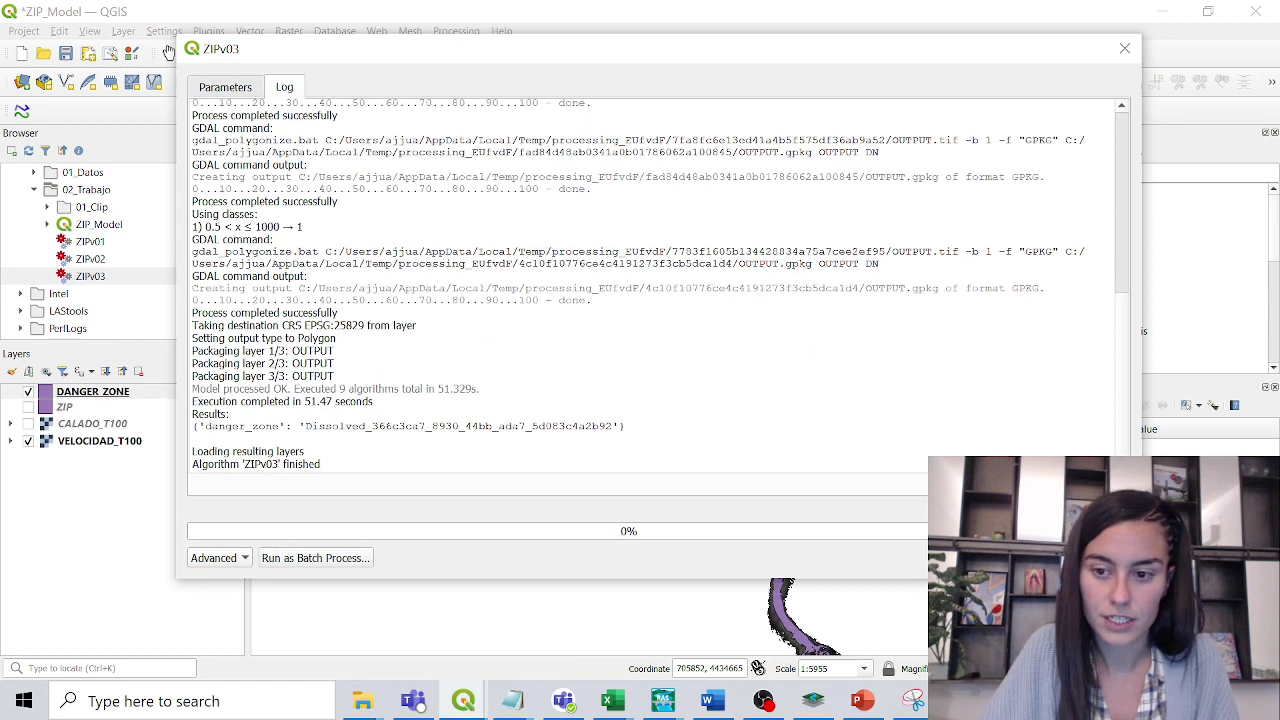
key("Escape")
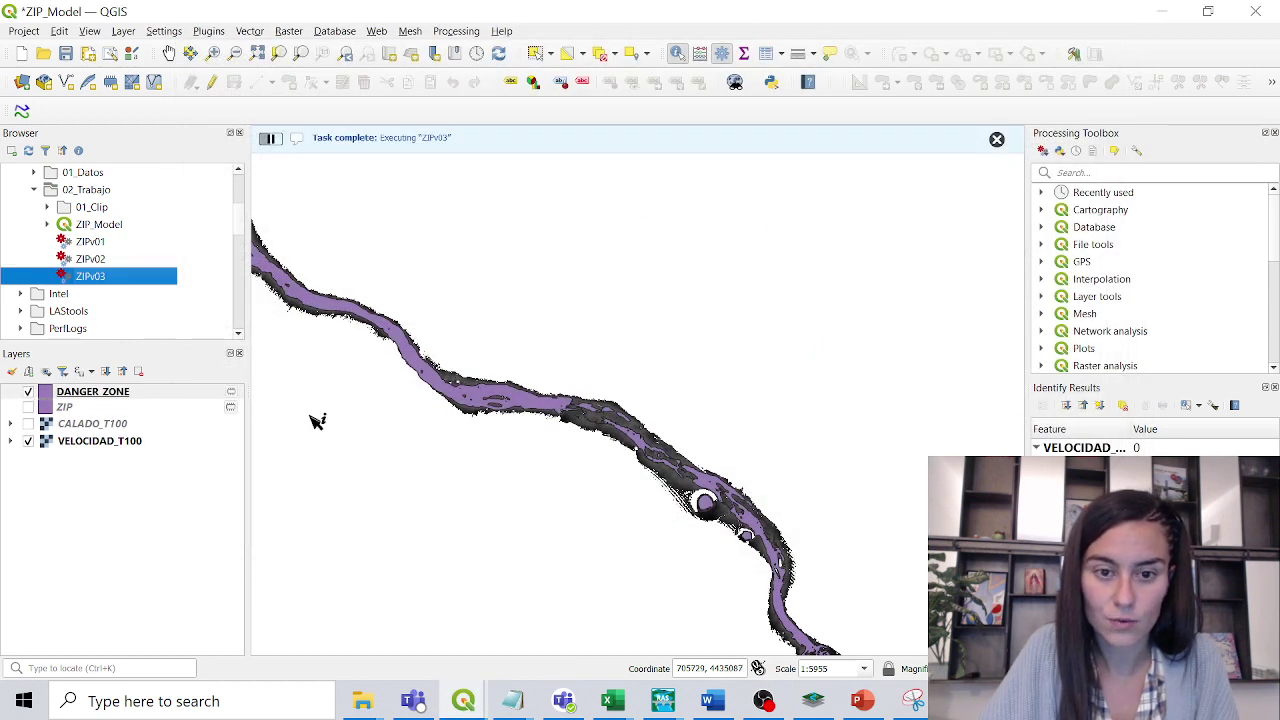
scroll(408, 410, "up", 4)
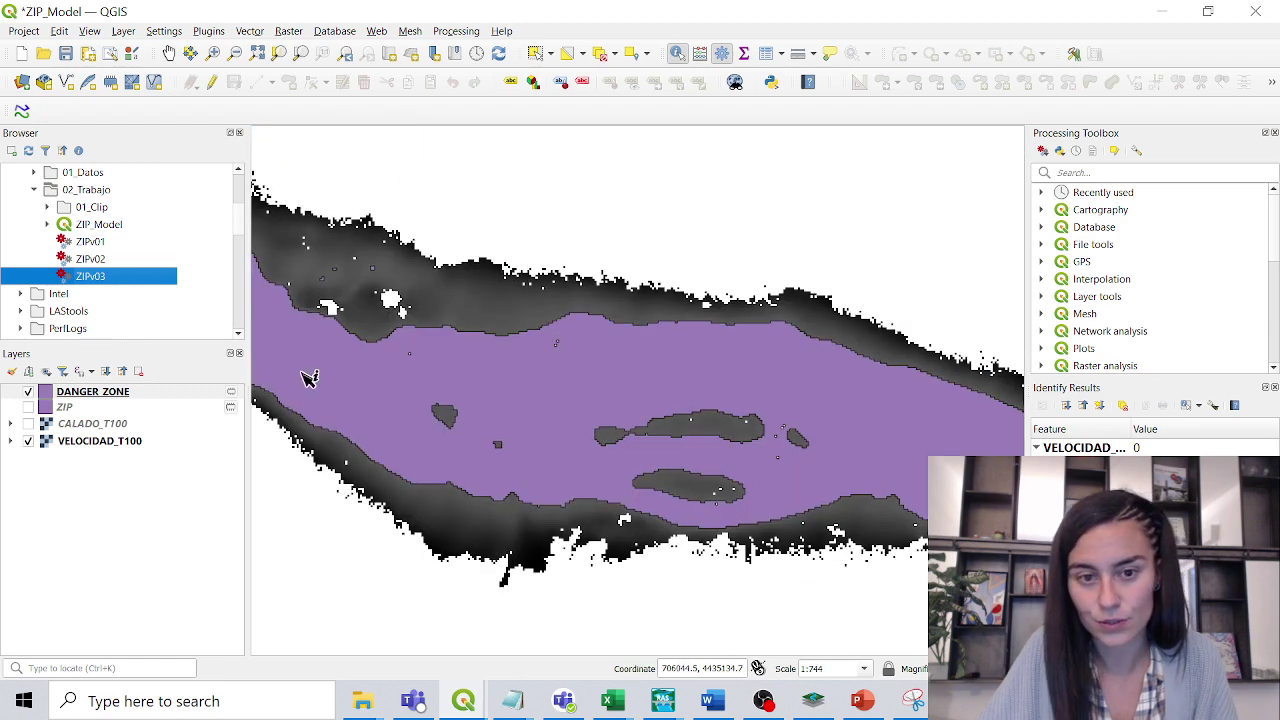
left_click(28, 392)
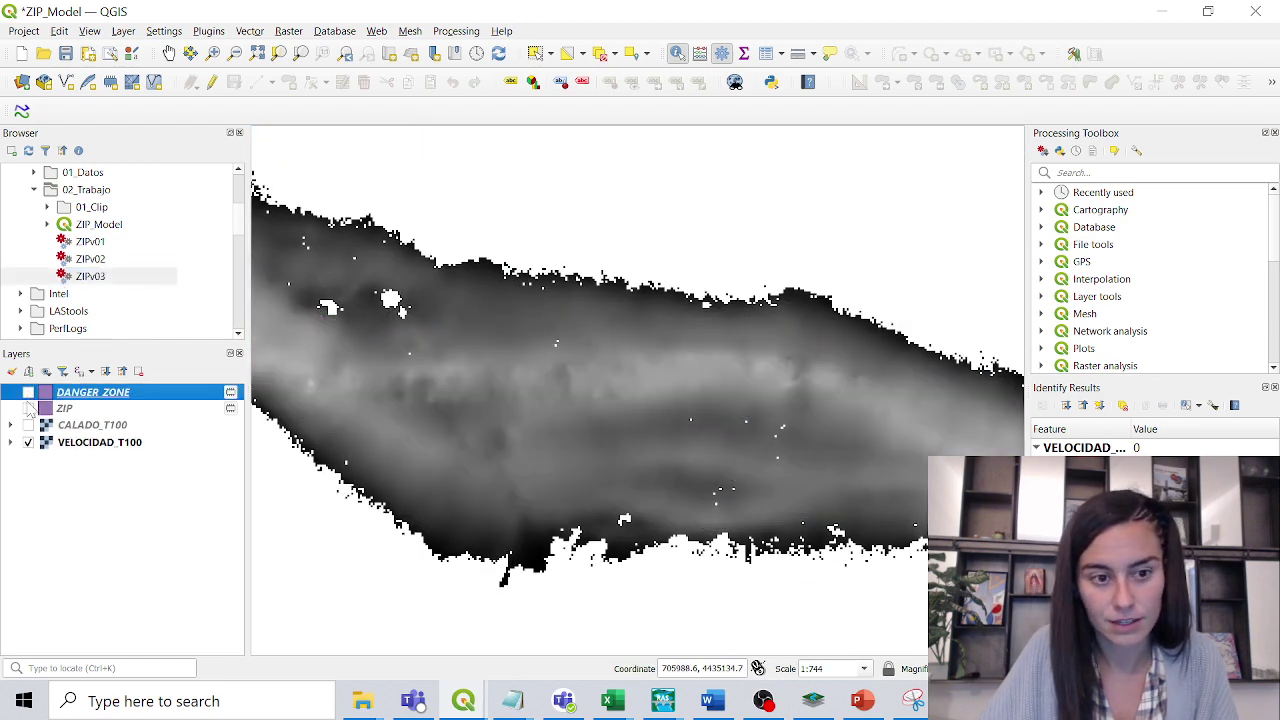
left_click(28, 408)
left_click(28, 408)
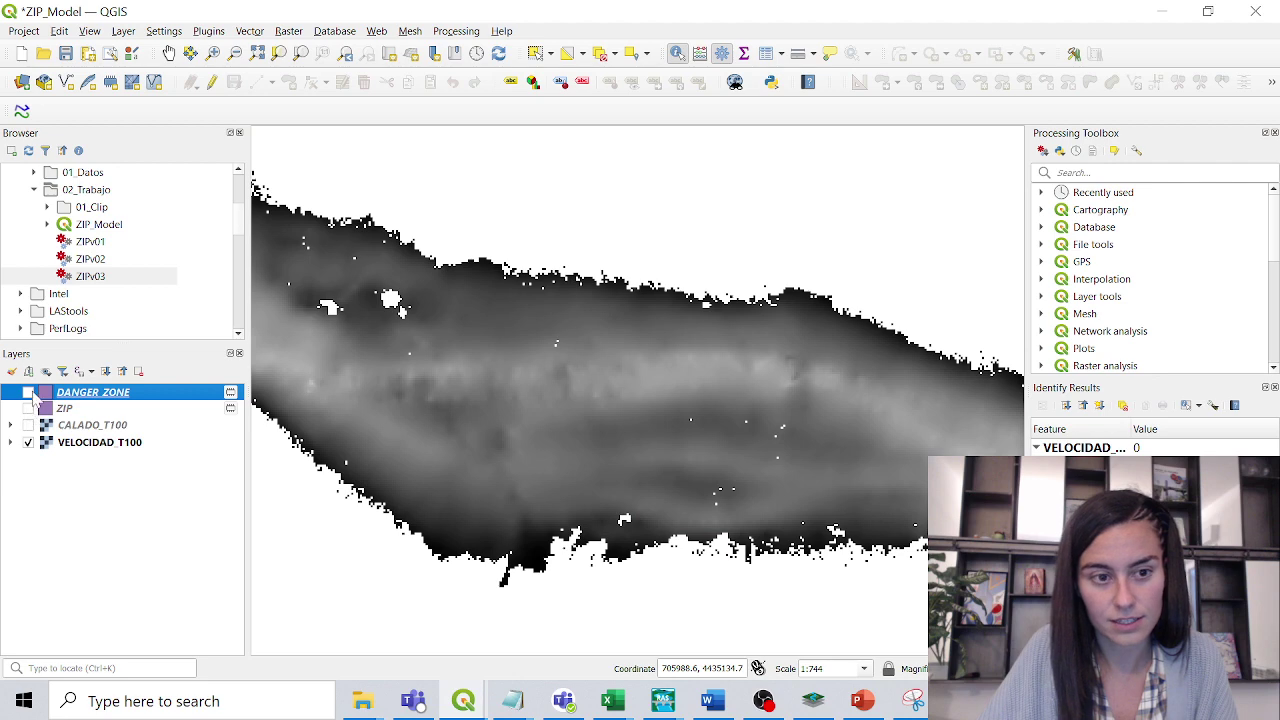
left_click(28, 392)
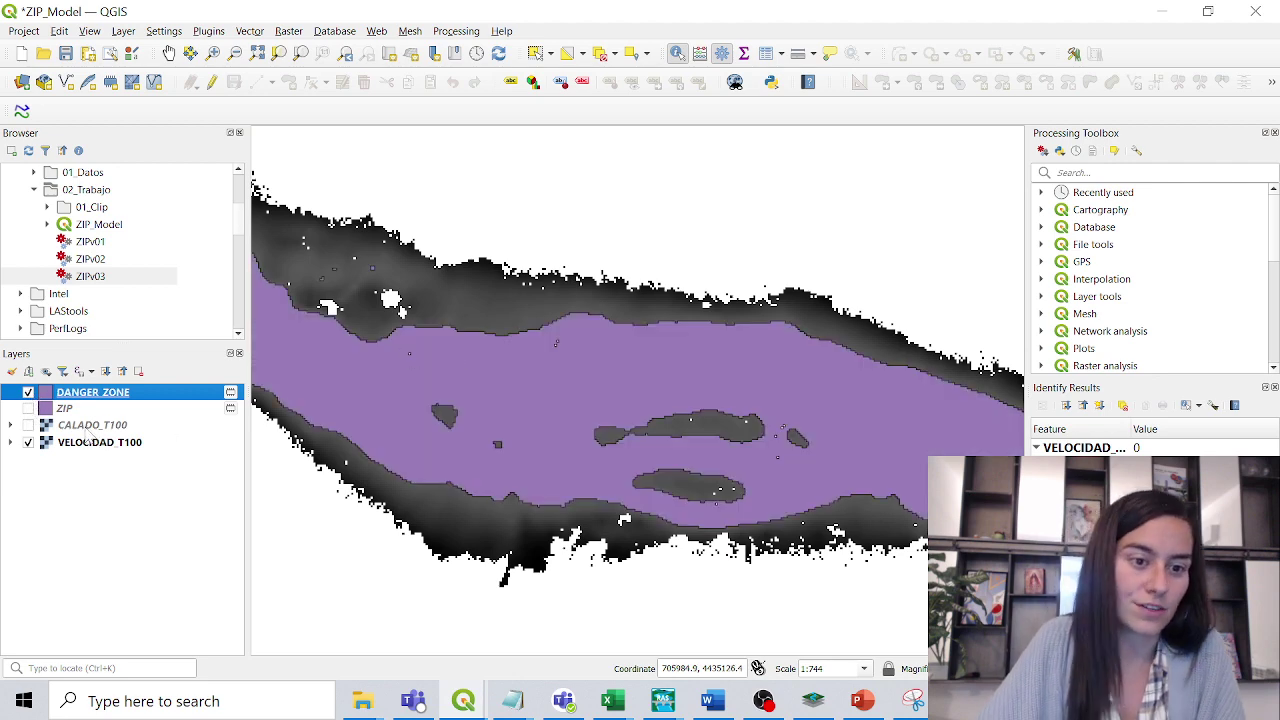
- Identify the VELOCIDAD_T100 raster value at a spot on the river
left_click(88, 428)
left_click(122, 443)
scroll(808, 451, "up", 2)
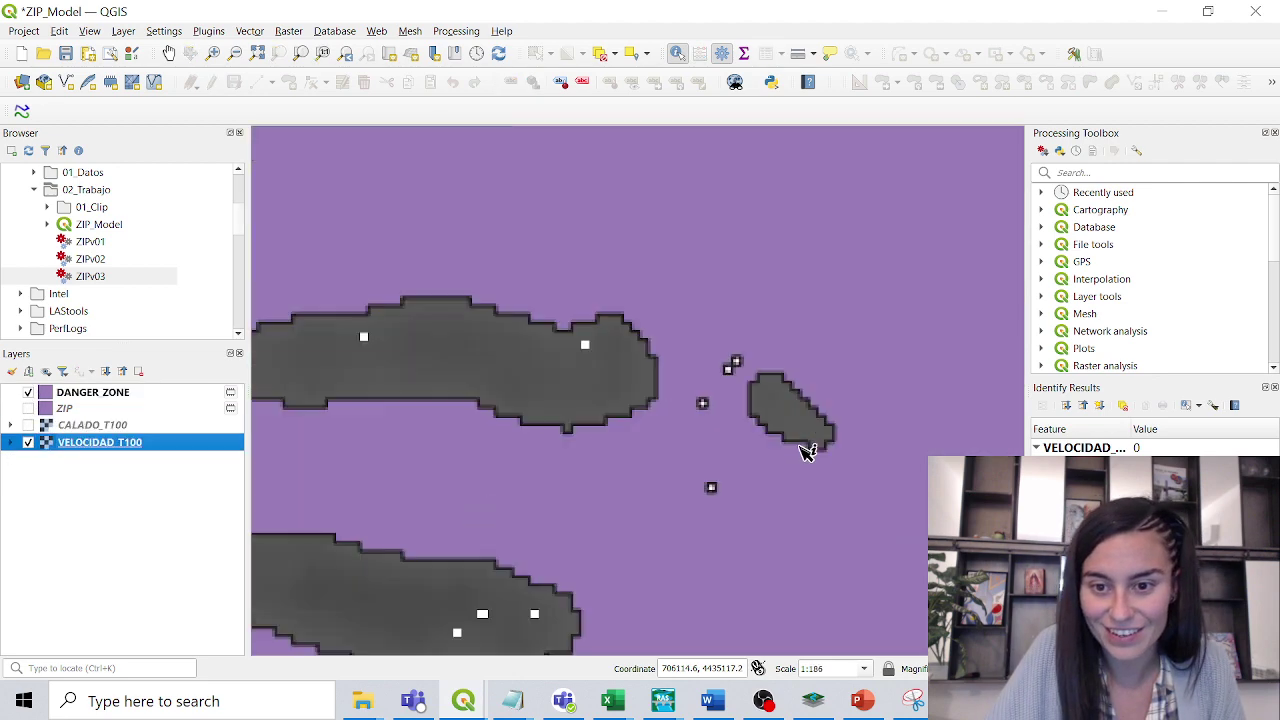
scroll(808, 451, "up", 3)
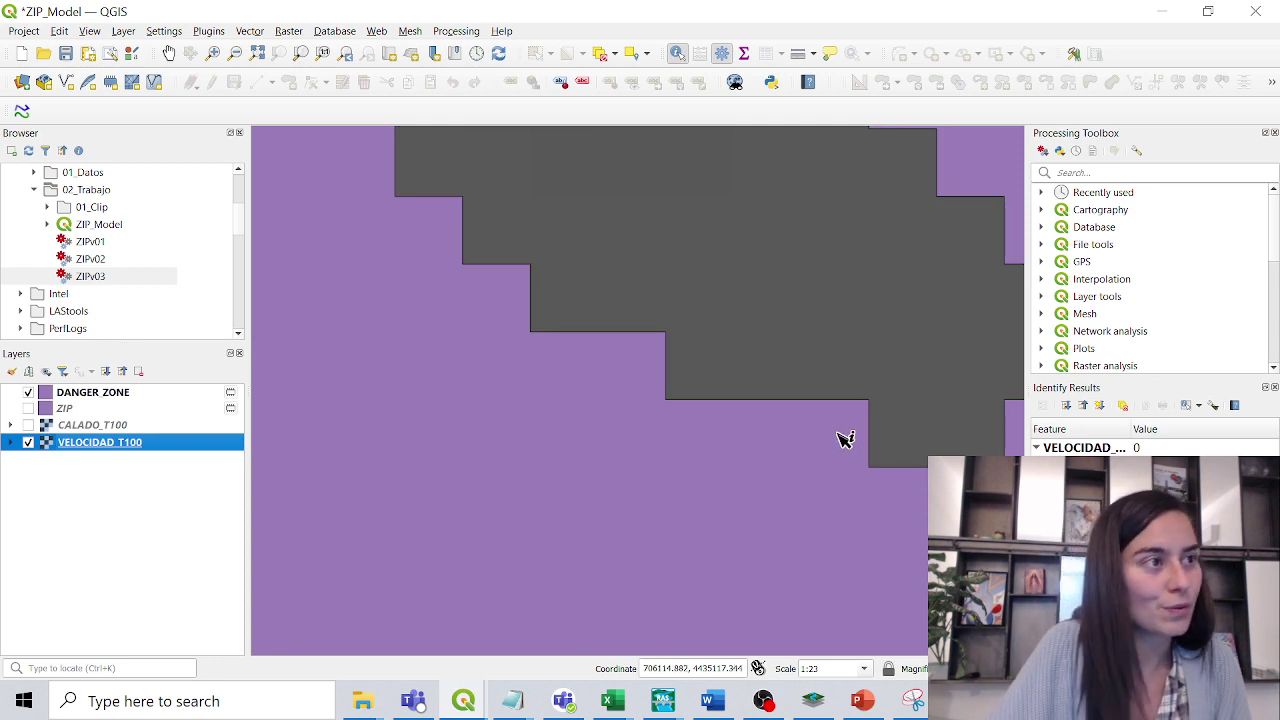
left_click(843, 439)
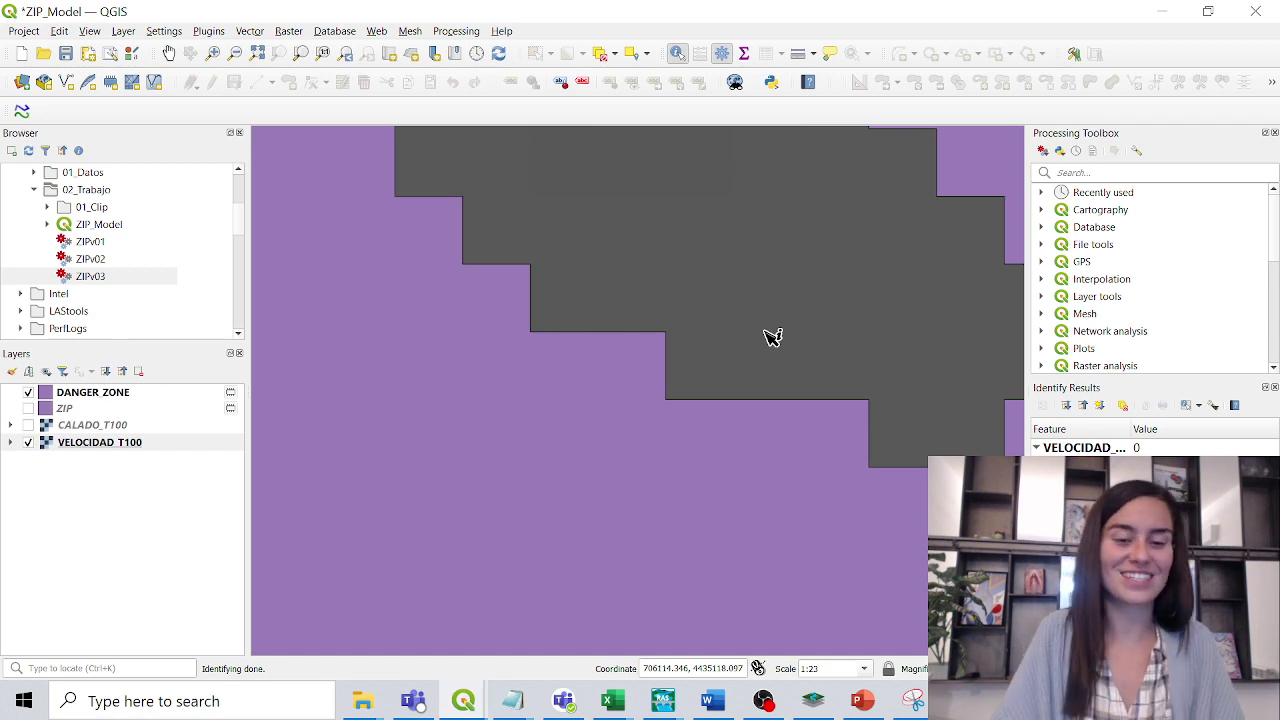
scroll(773, 337, "down", 3)
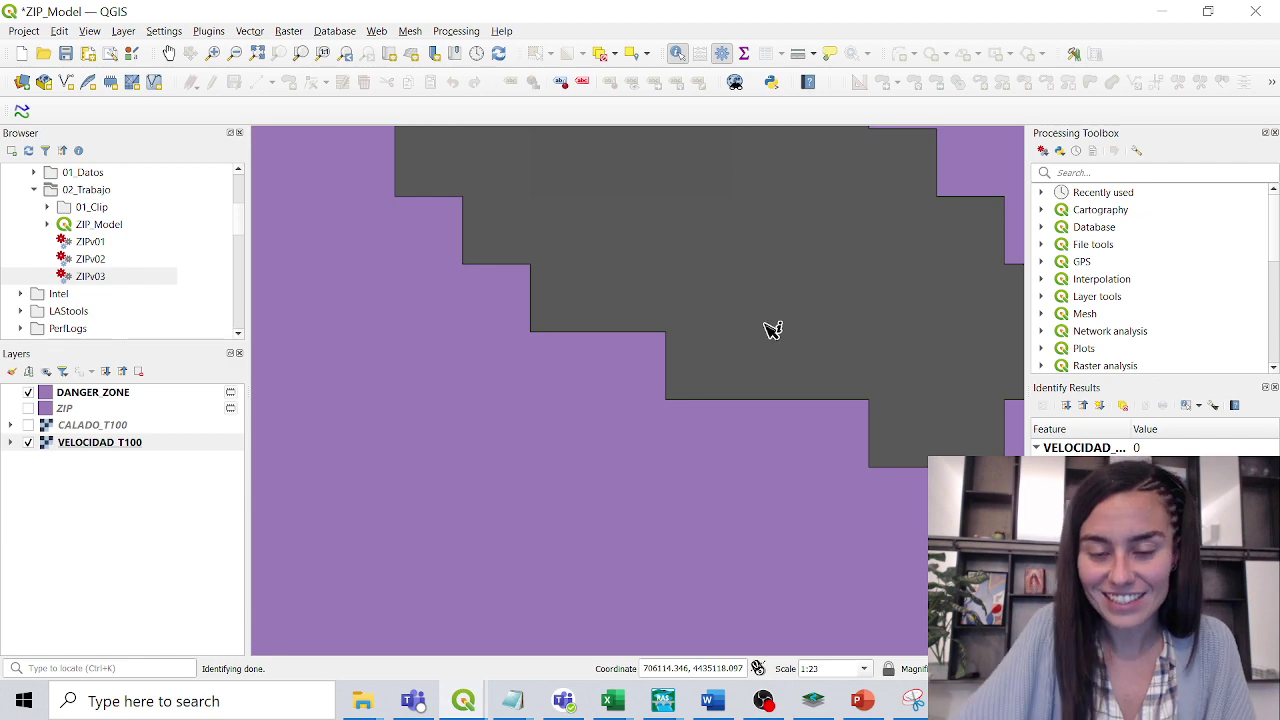
scroll(663, 355, "down", 1)
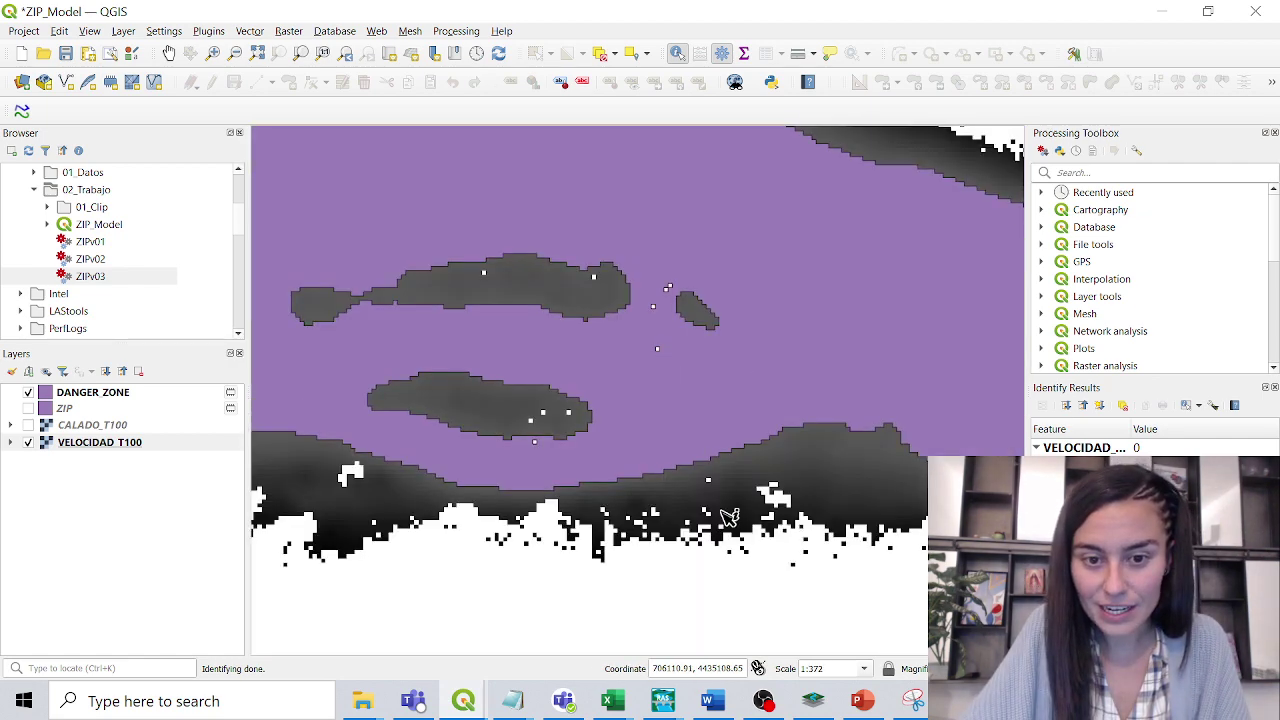
- Review the GeneracionZFP reference model slide in PowerPoint, then return to the ZIPv03 Model Designer
mouse_move(857, 708)
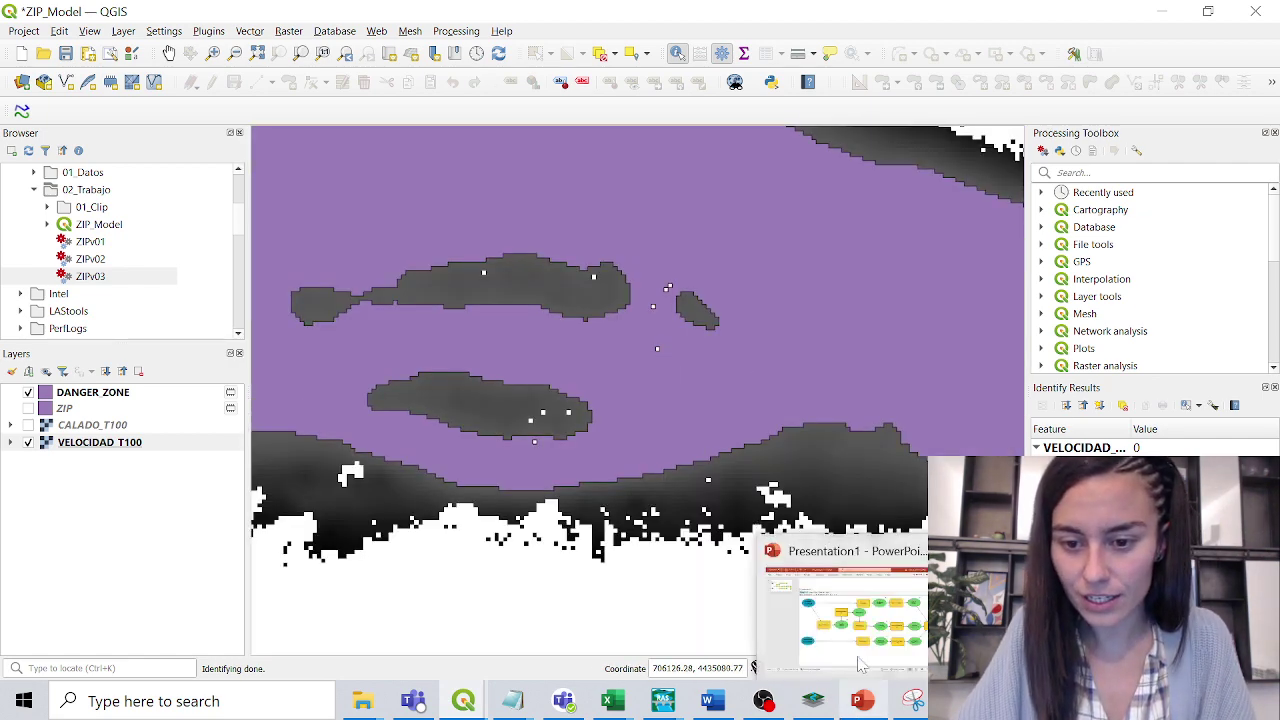
left_click(860, 655)
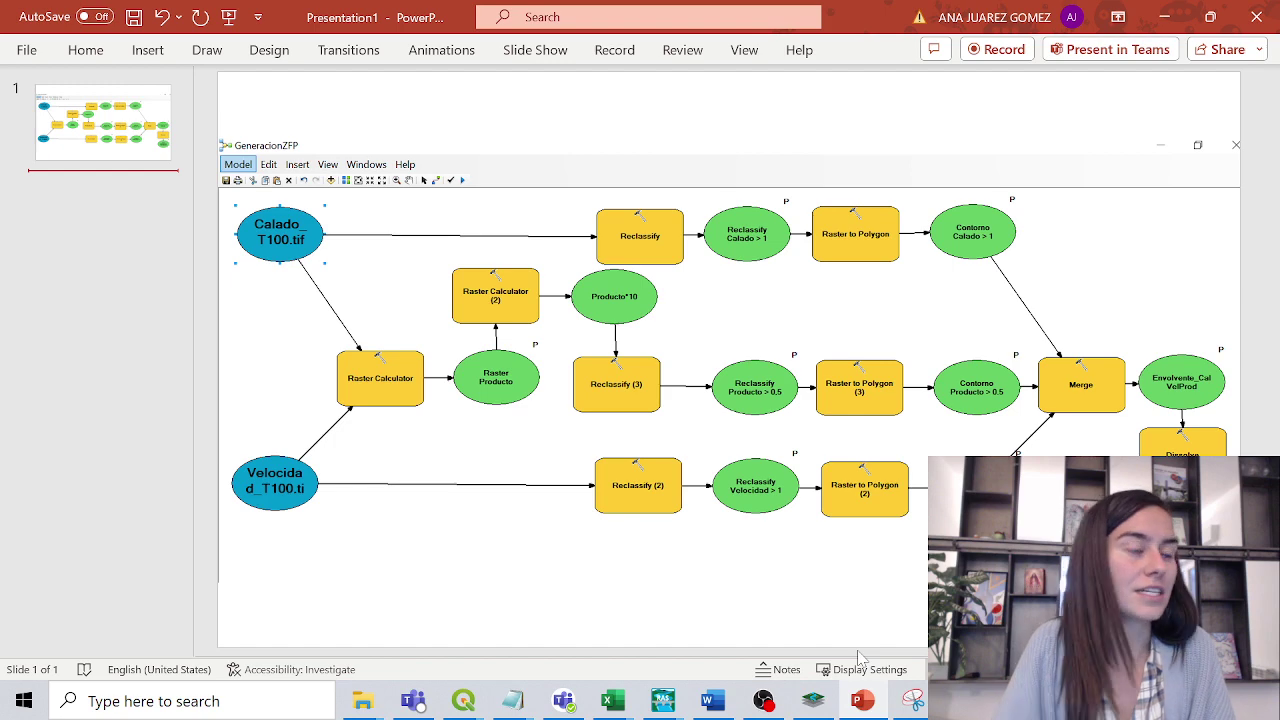
left_click(1168, 18)
mouse_move(468, 697)
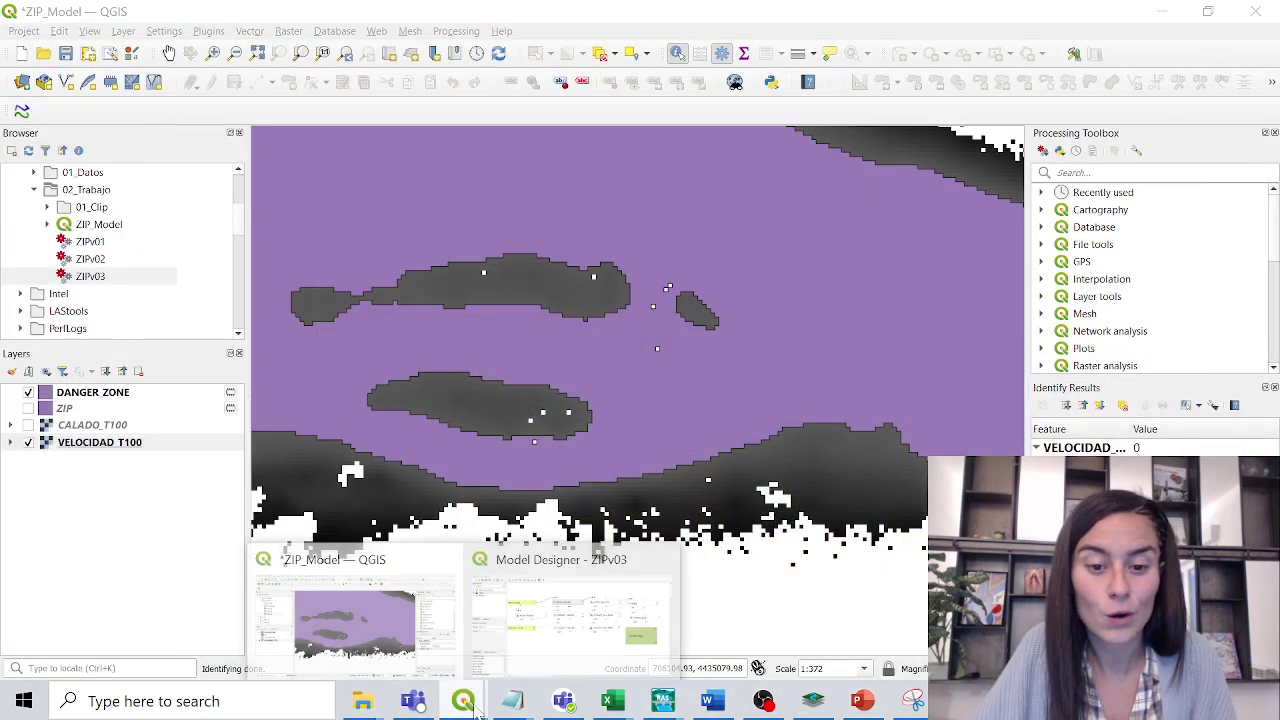
left_click(537, 645)
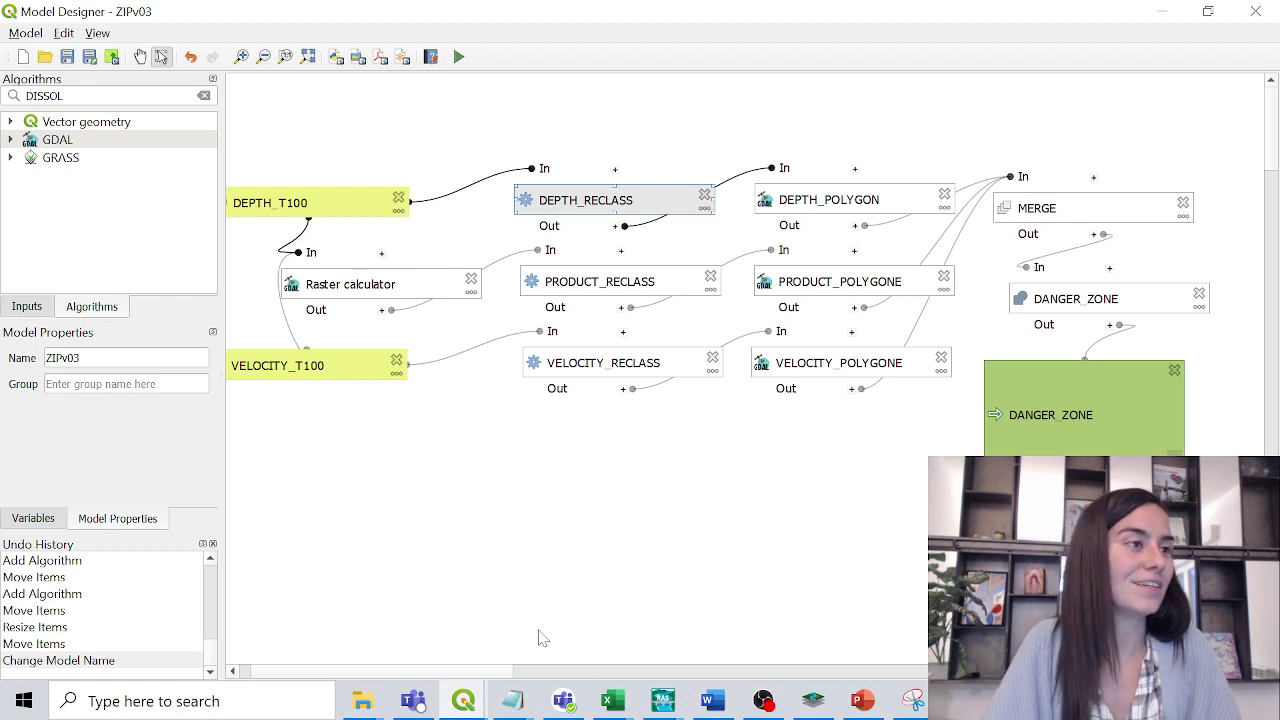